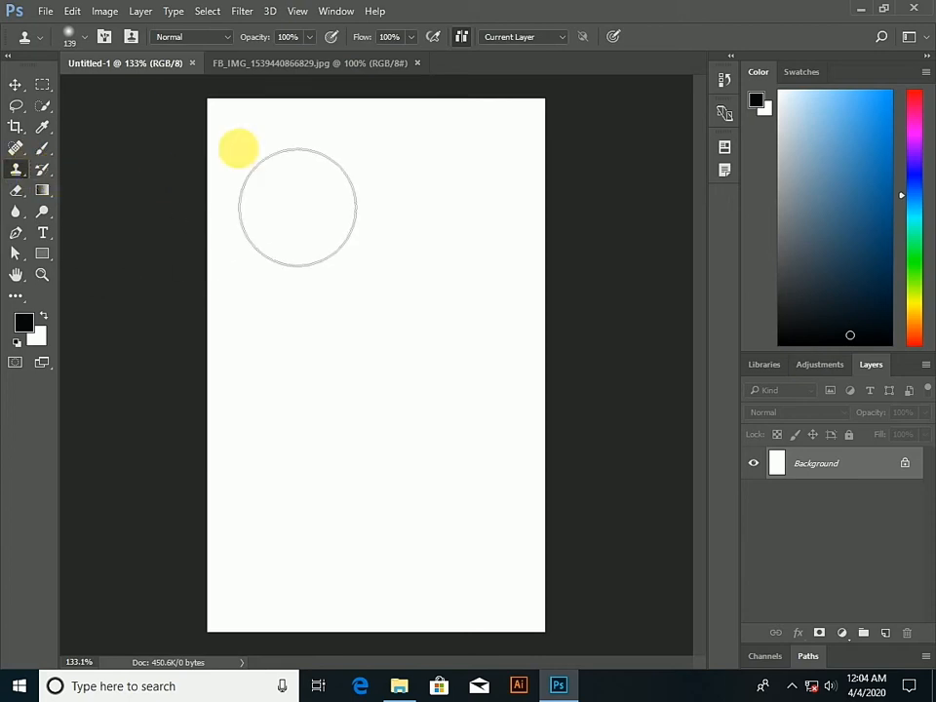
# Switch to the boy's photo and sample his face as the source with the Clone Stamp Tool
pyautogui.click(308, 64)
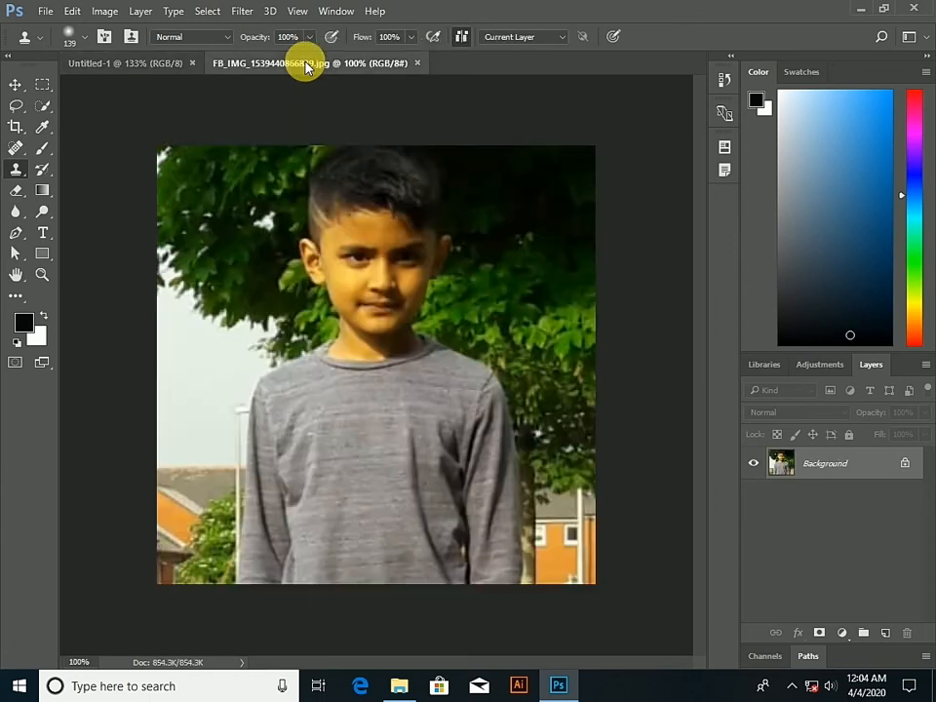
pyautogui.rightClick(15, 171)
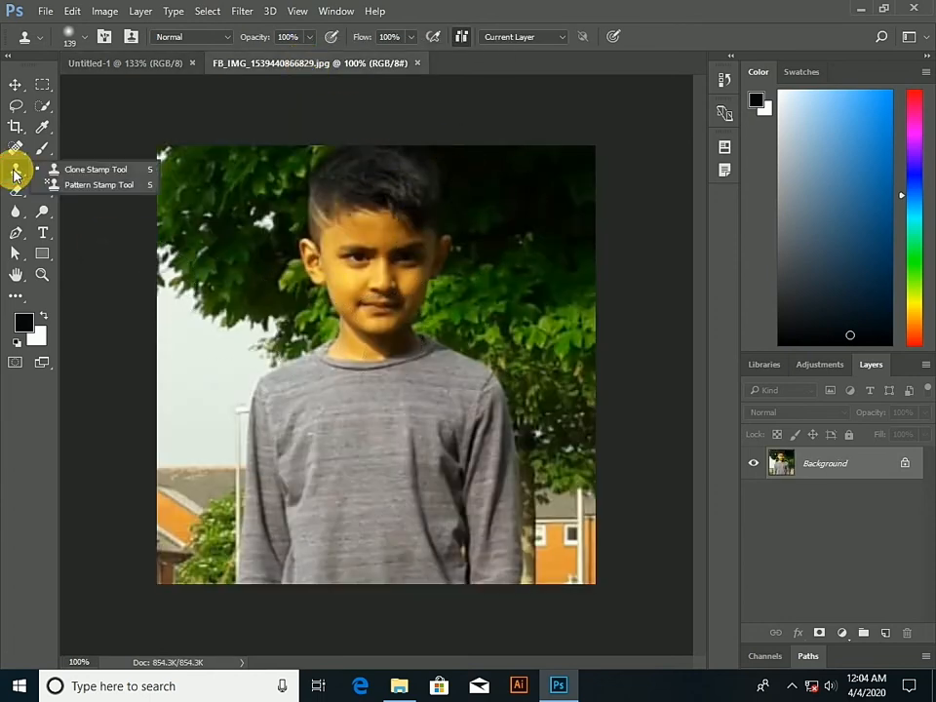
pyautogui.click(105, 172)
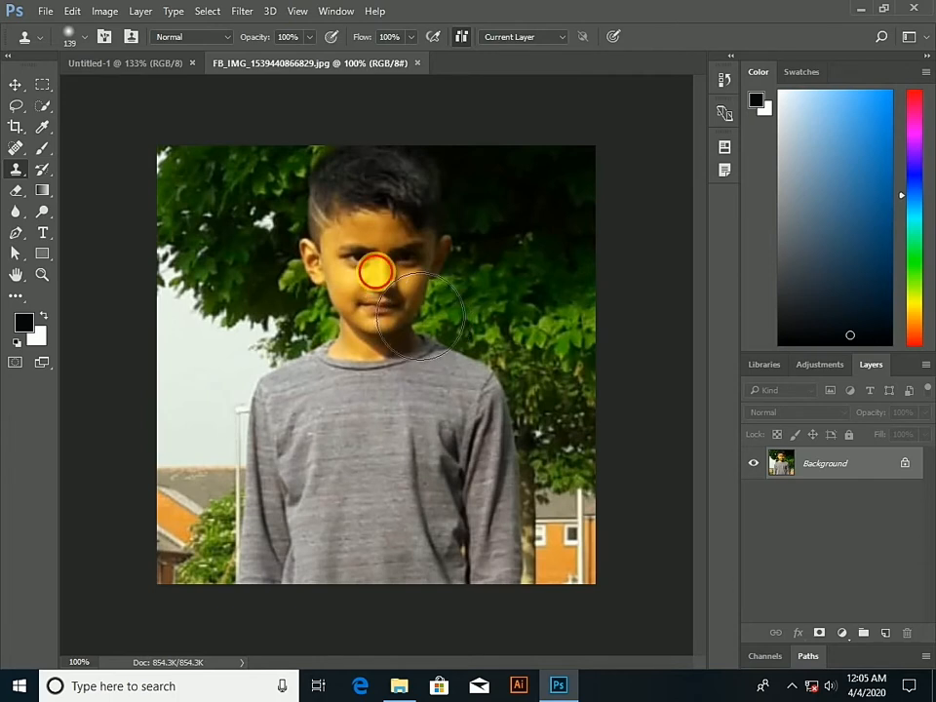
pyautogui.click(376, 272)
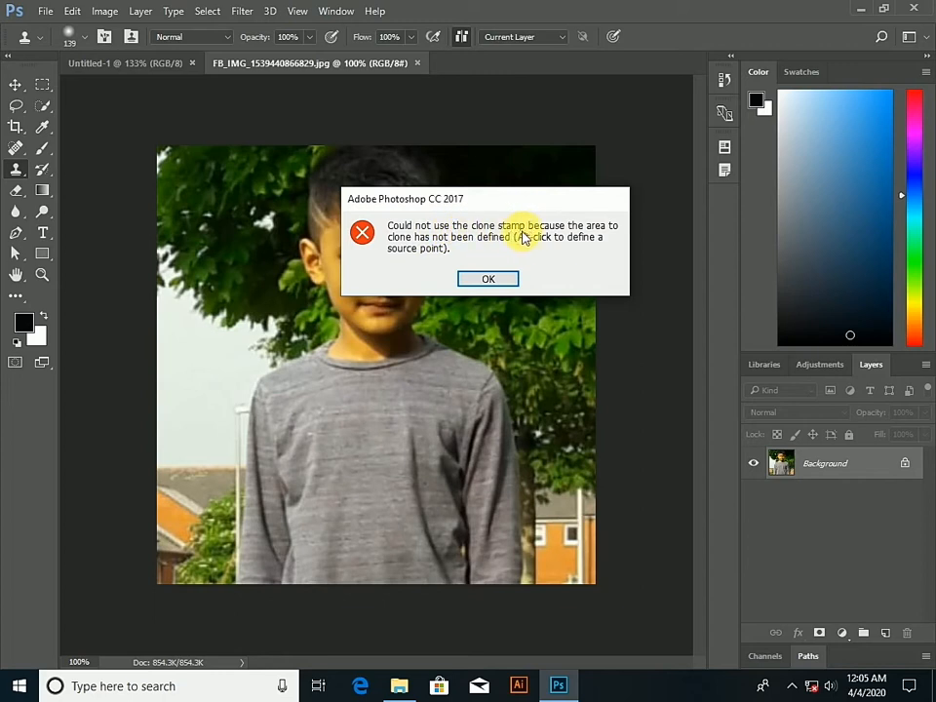
pyautogui.click(490, 282)
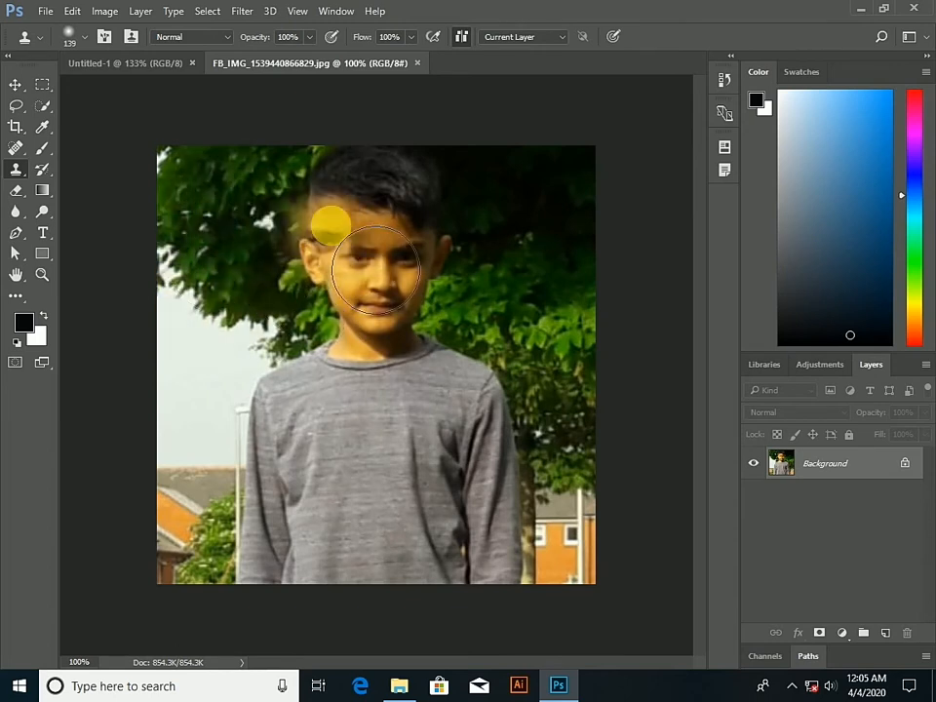
# Clone the boy and his surroundings onto the blank Untitled-1 canvas with the Clone Stamp, undoing the trial stroke
pyautogui.click(138, 65)
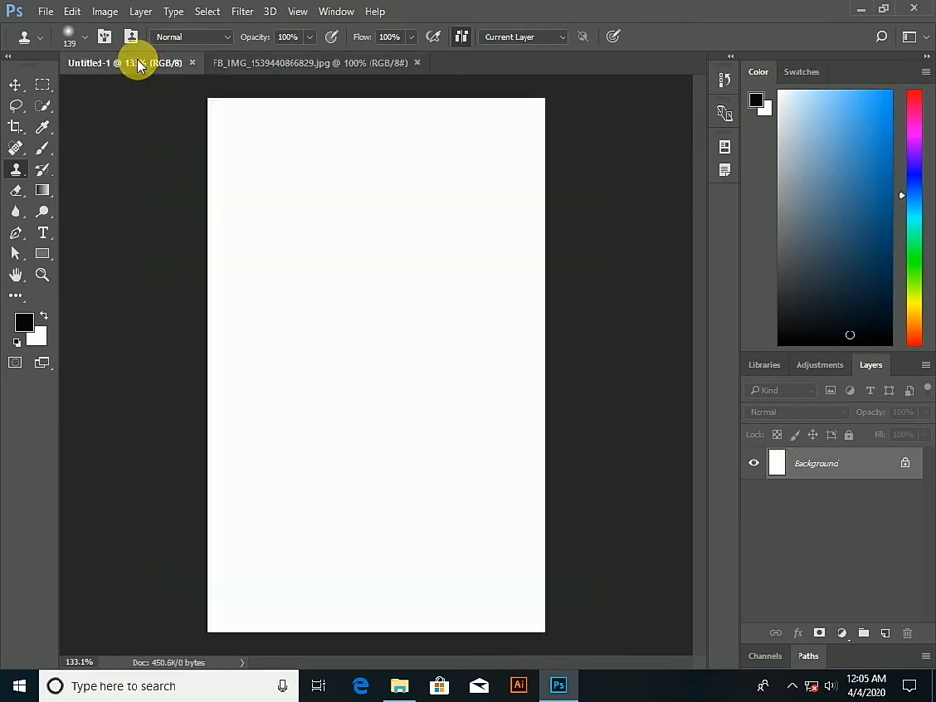
pyautogui.moveTo(312, 214); pyautogui.dragTo(500, 356)
pyautogui.hotkey('ctrl', 'z')
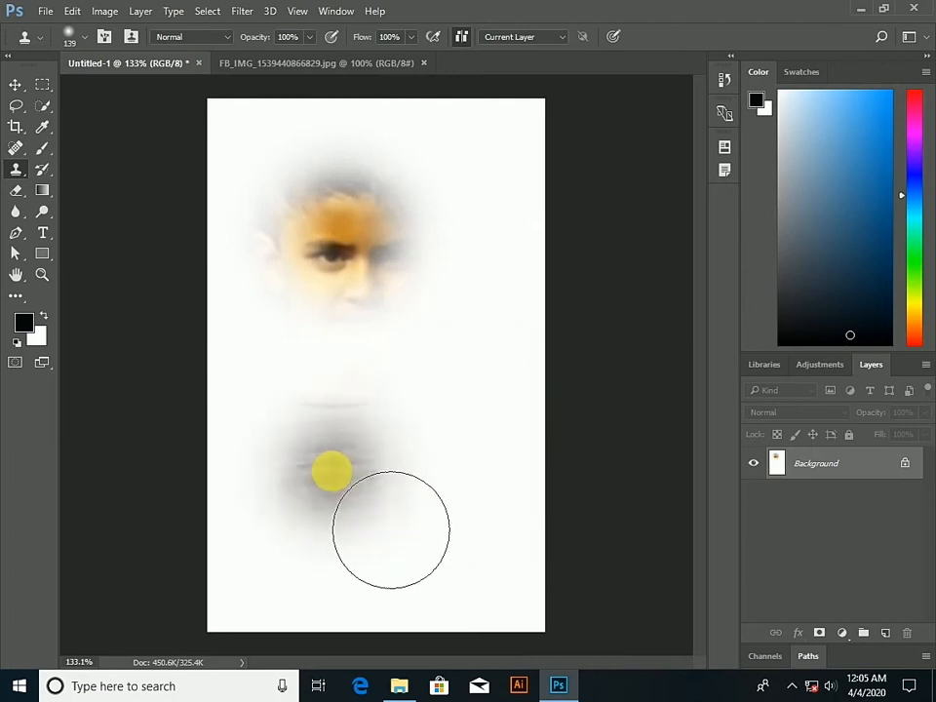
pyautogui.moveTo(328, 470)
pyautogui.mouseDown()
pyautogui.moveTo(320, 236)
pyautogui.moveTo(336, 248)
pyautogui.mouseUp()
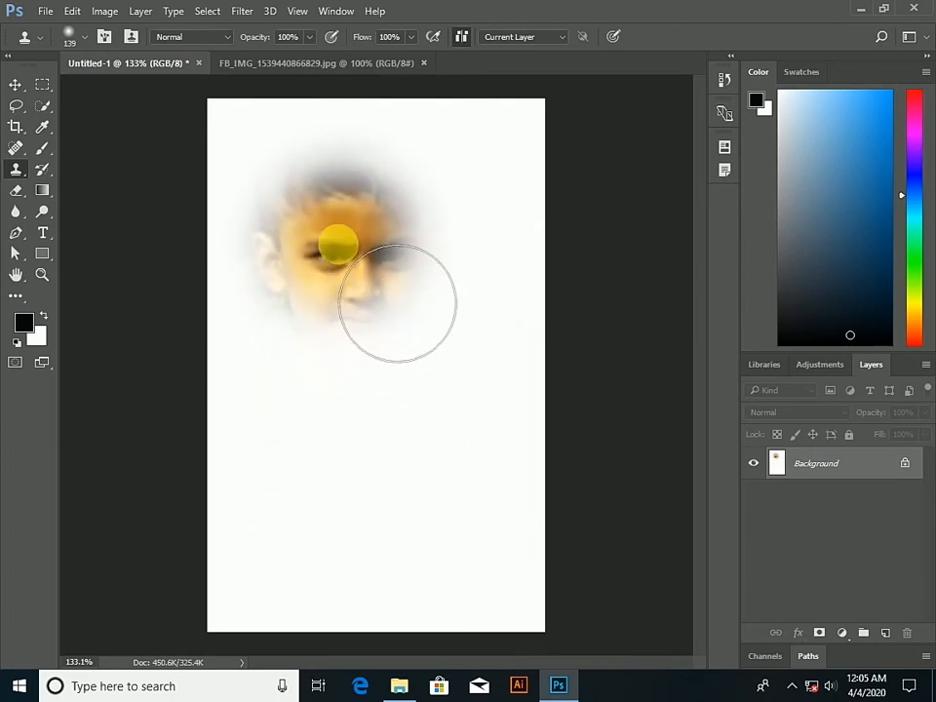
pyautogui.moveTo(397, 304)
pyautogui.mouseDown()
pyautogui.moveTo(456, 308)
pyautogui.moveTo(369, 263)
pyautogui.moveTo(472, 262)
pyautogui.moveTo(411, 259)
pyautogui.moveTo(431, 254)
pyautogui.moveTo(372, 236)
pyautogui.moveTo(473, 250)
pyautogui.moveTo(452, 238)
pyautogui.moveTo(511, 262)
pyautogui.moveTo(516, 237)
pyautogui.moveTo(520, 307)
pyautogui.moveTo(531, 294)
pyautogui.moveTo(446, 429)
pyautogui.moveTo(384, 250)
pyautogui.moveTo(342, 214)
pyautogui.moveTo(319, 274)
pyautogui.moveTo(321, 221)
pyautogui.moveTo(574, 202)
pyautogui.moveTo(516, 294)
pyautogui.moveTo(553, 356)
pyautogui.moveTo(565, 353)
pyautogui.moveTo(386, 290)
pyautogui.moveTo(335, 402)
pyautogui.moveTo(315, 490)
pyautogui.moveTo(385, 368)
pyautogui.moveTo(495, 421)
pyautogui.moveTo(483, 563)
pyautogui.moveTo(527, 603)
pyautogui.moveTo(542, 599)
pyautogui.moveTo(524, 580)
pyautogui.moveTo(332, 536)
pyautogui.moveTo(288, 680)
pyautogui.moveTo(494, 541)
pyautogui.moveTo(480, 244)
pyautogui.moveTo(403, 212)
pyautogui.moveTo(282, 235)
pyautogui.moveTo(260, 434)
pyautogui.moveTo(295, 345)
pyautogui.moveTo(490, 299)
pyautogui.moveTo(551, 326)
pyautogui.moveTo(578, 235)
pyautogui.moveTo(567, 226)
pyautogui.moveTo(553, 249)
pyautogui.moveTo(355, 397)
pyautogui.moveTo(281, 426)
pyautogui.moveTo(257, 348)
pyautogui.moveTo(518, 317)
pyautogui.moveTo(475, 617)
pyautogui.mouseUp()
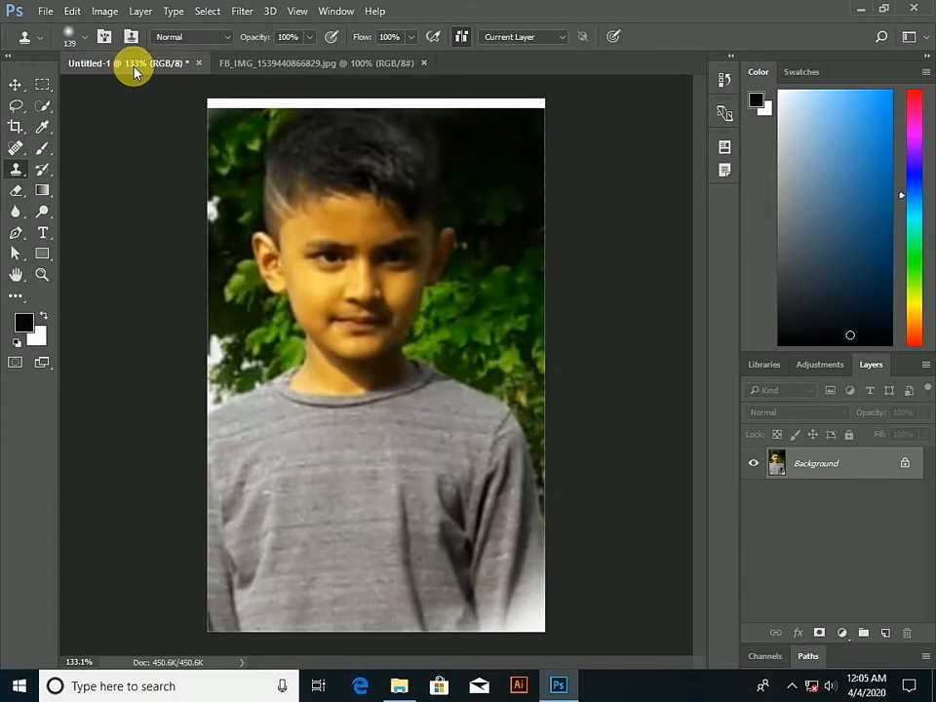
# Return to the boy's photo and activate the Pattern Stamp Tool
pyautogui.click(256, 65)
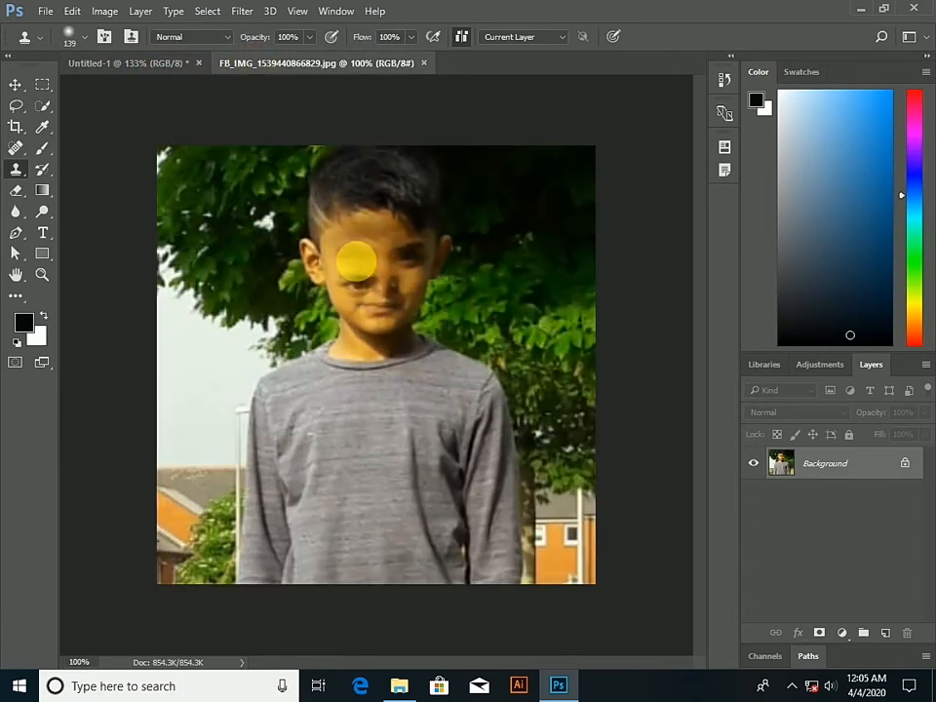
pyautogui.rightClick(17, 172)
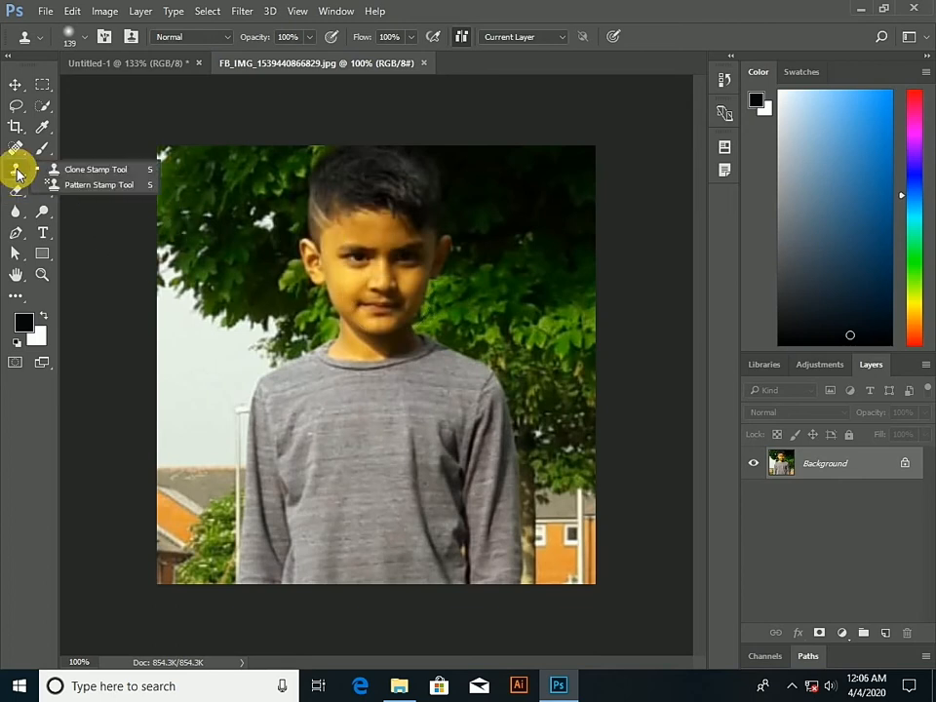
pyautogui.click(100, 187)
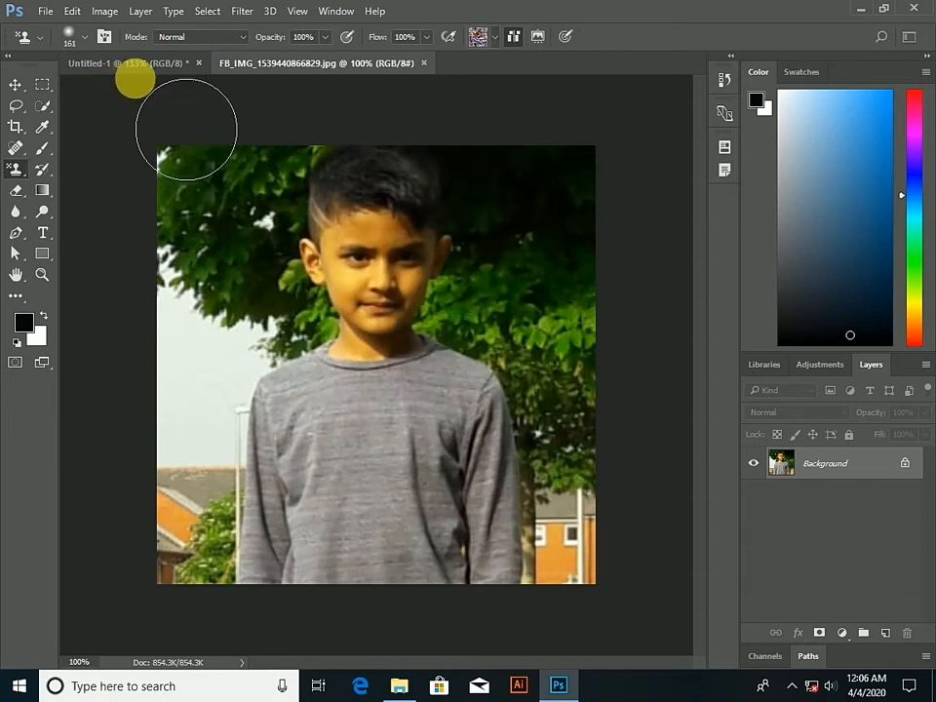
# Browse the Pattern Stamp's available patterns and replace them with the Rock Patterns set
pyautogui.click(496, 37)
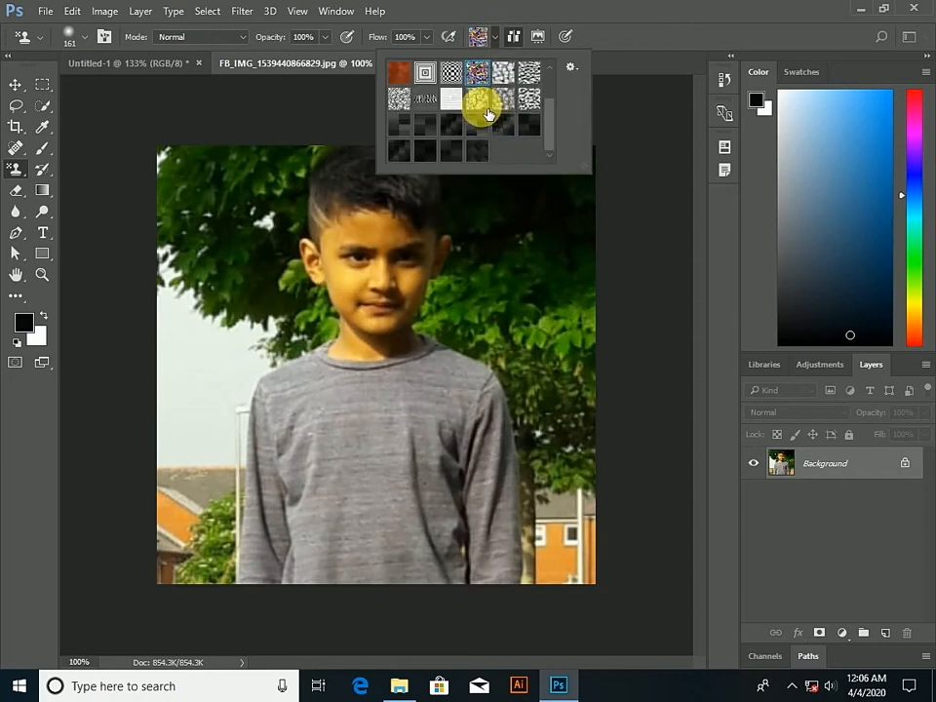
pyautogui.scroll(-1, 480, 94)
pyautogui.scroll(1, 481, 90)
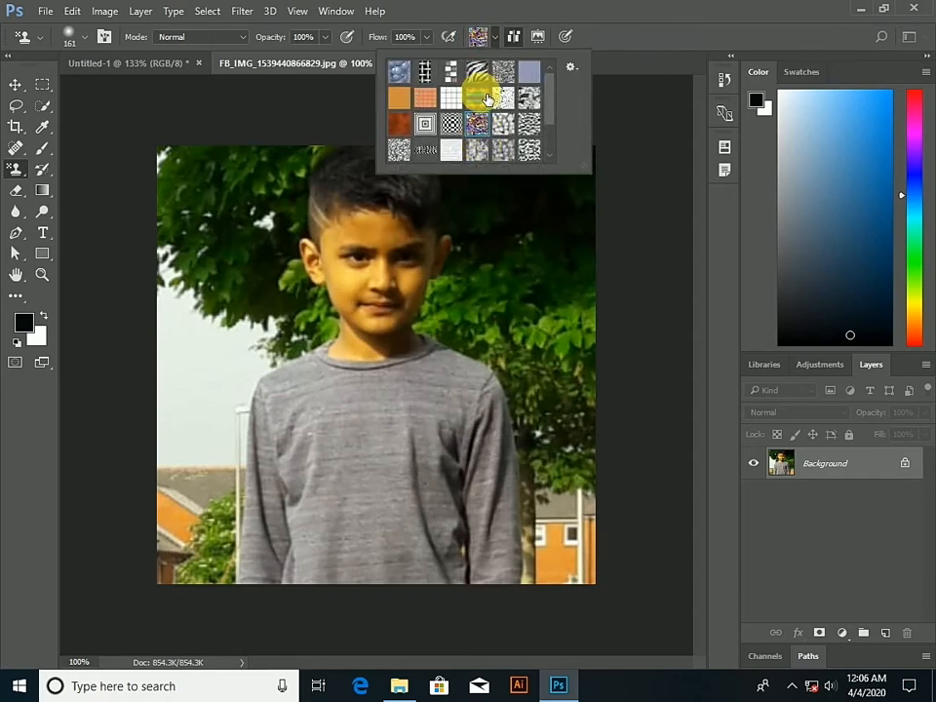
pyautogui.click(575, 66)
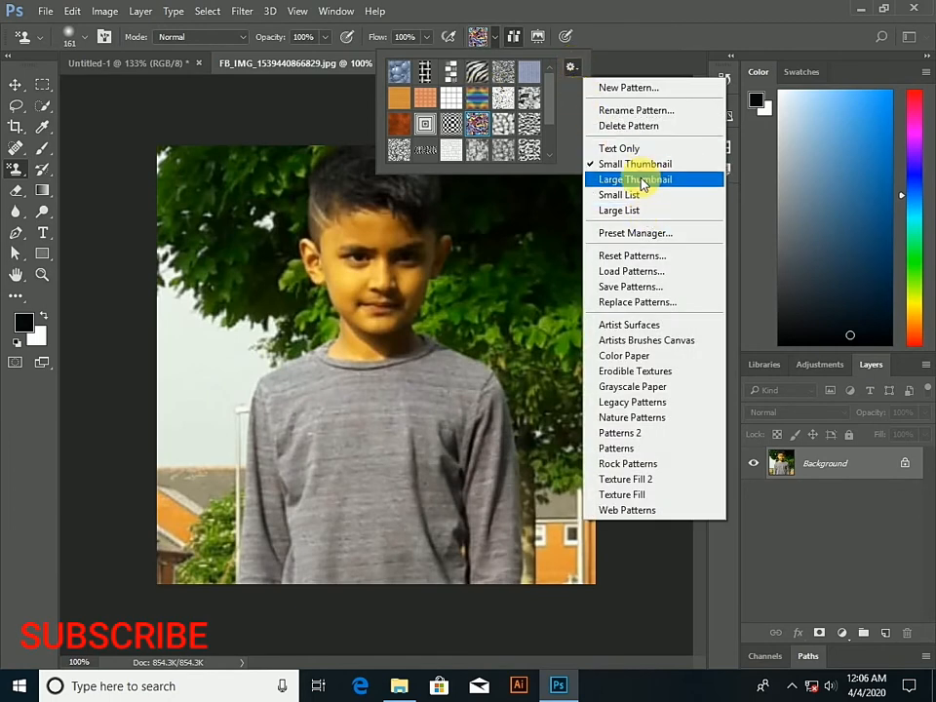
pyautogui.click(644, 464)
pyautogui.click(441, 271)
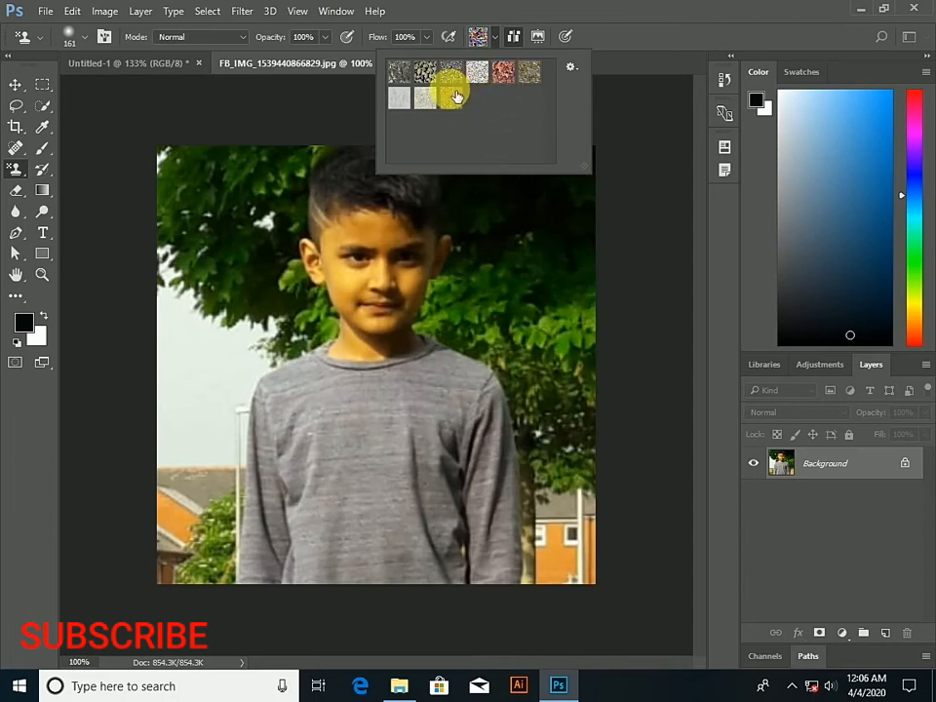
# Replace the current patterns with the Patterns 2 set
pyautogui.click(502, 66)
pyautogui.click(491, 36)
pyautogui.click(496, 41)
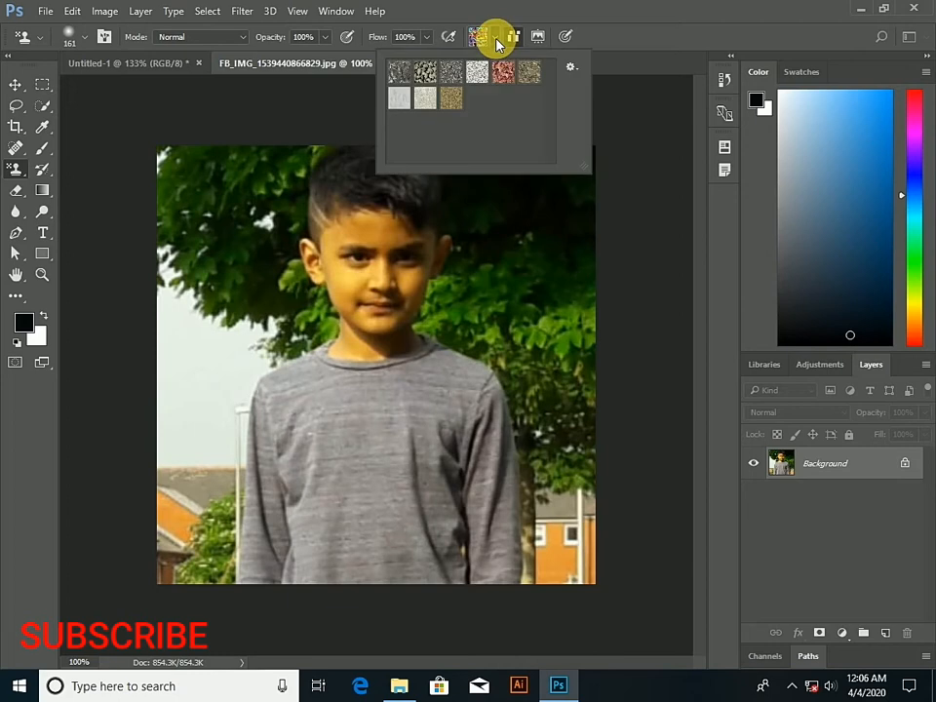
pyautogui.click(571, 68)
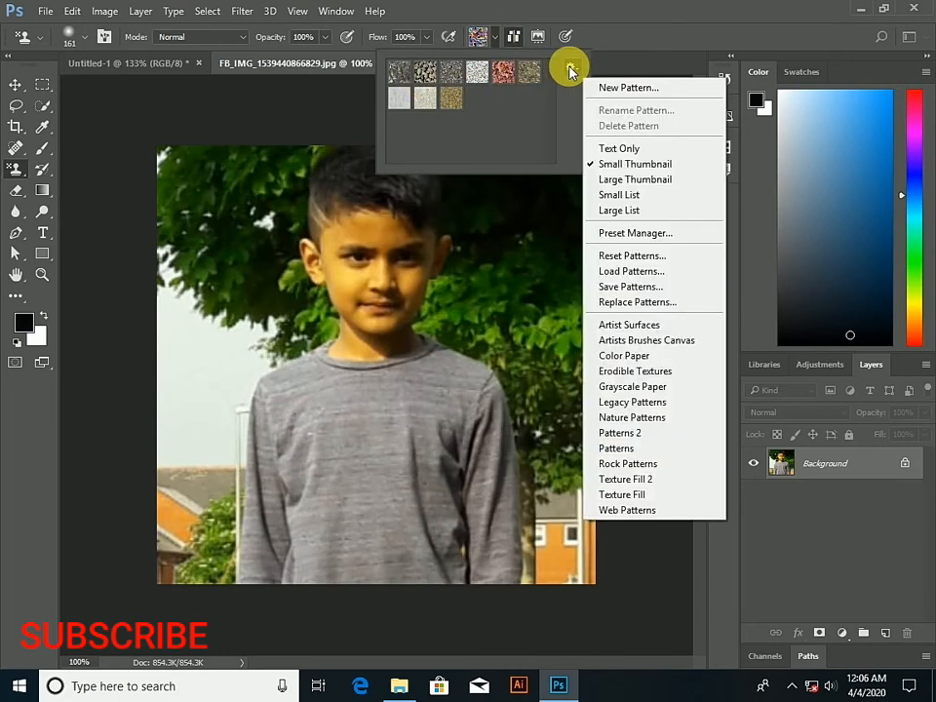
pyautogui.click(625, 433)
pyautogui.click(439, 270)
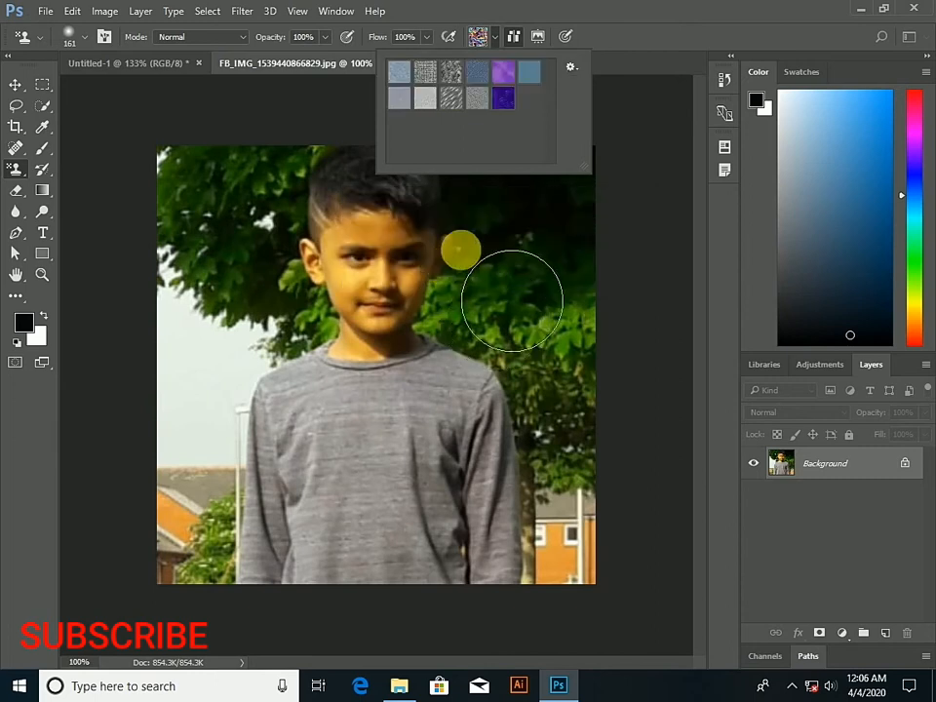
# Replace the current patterns with the Color Paper set and look through its swatches
pyautogui.click(573, 68)
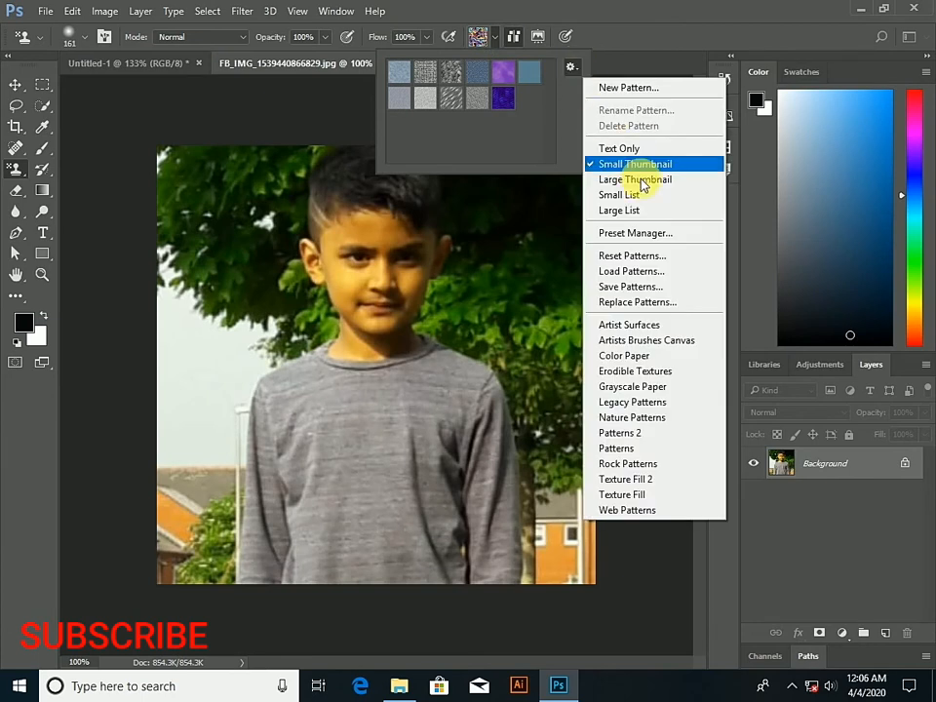
pyautogui.click(641, 356)
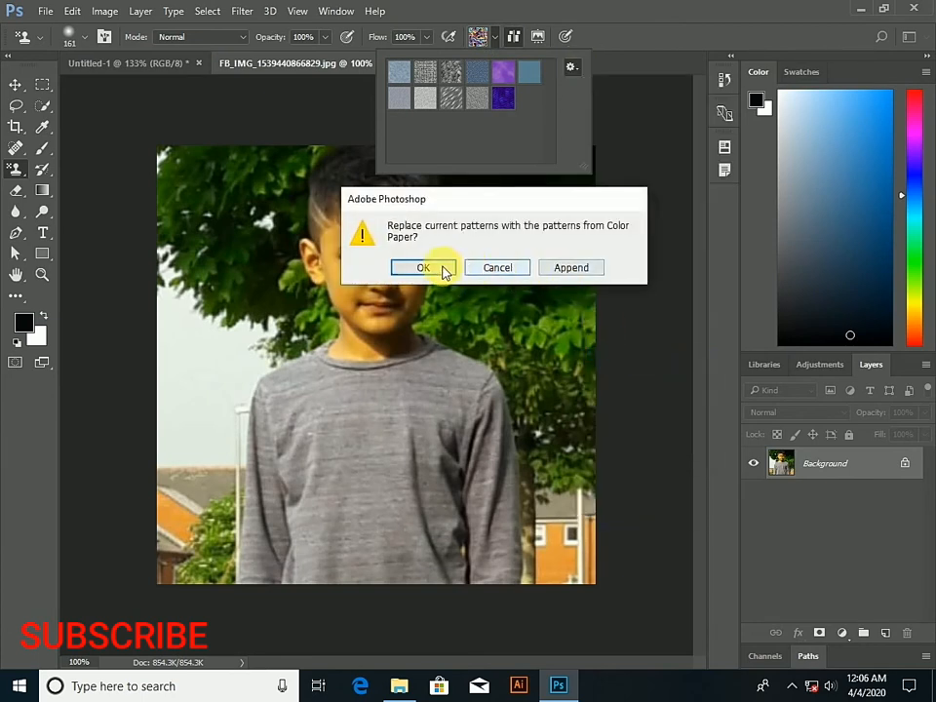
pyautogui.click(423, 267)
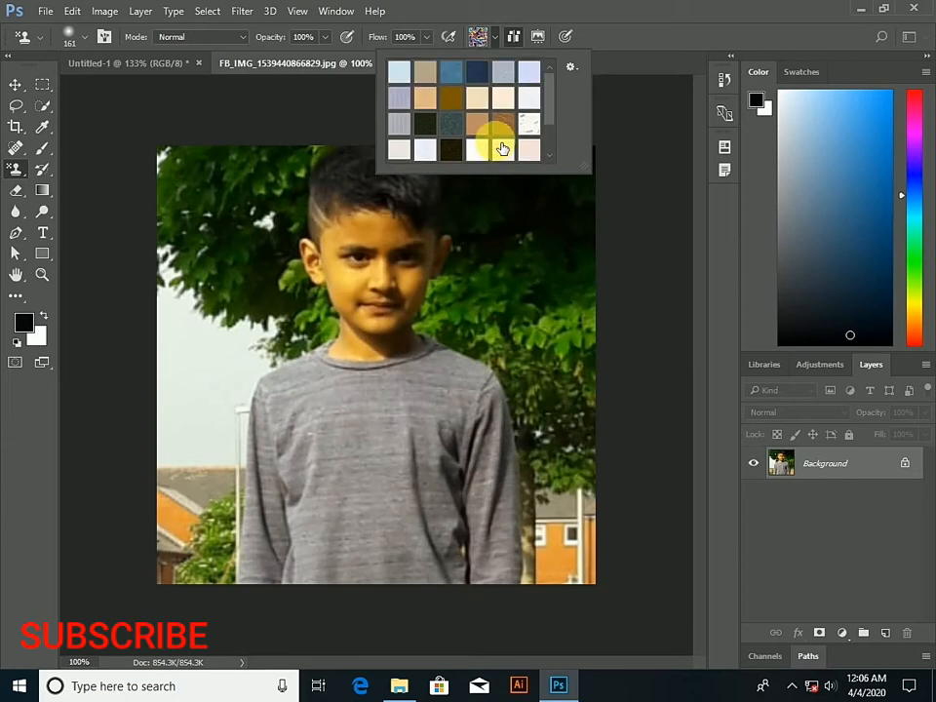
pyautogui.scroll(-2, 502, 148)
pyautogui.scroll(2, 502, 150)
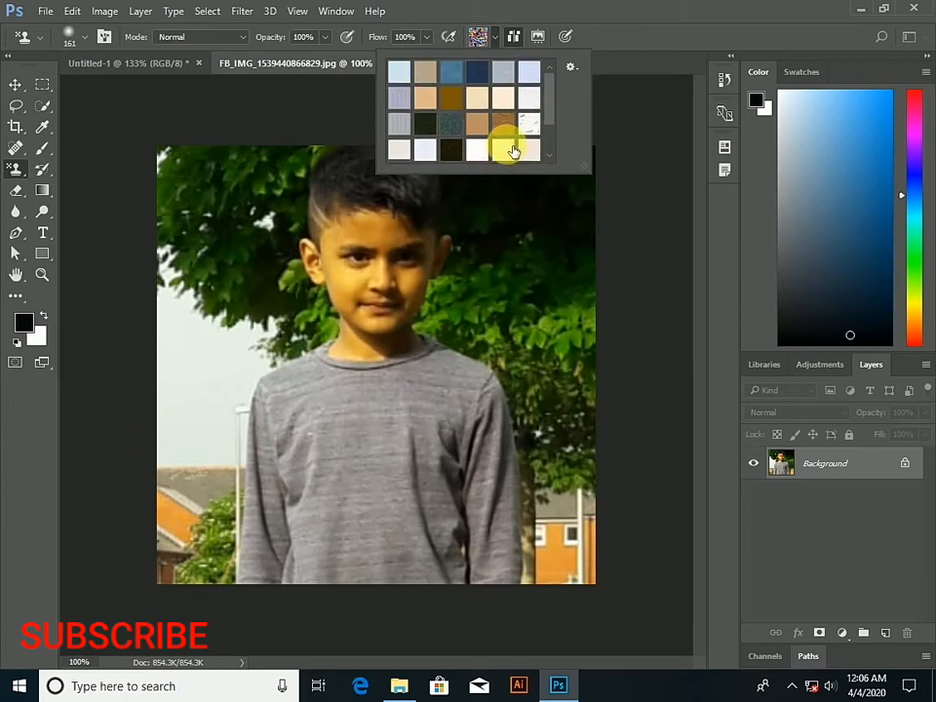
# Load the wg_carbon_fiber_patterns file into the pattern library and look through the loaded patterns
pyautogui.click(572, 68)
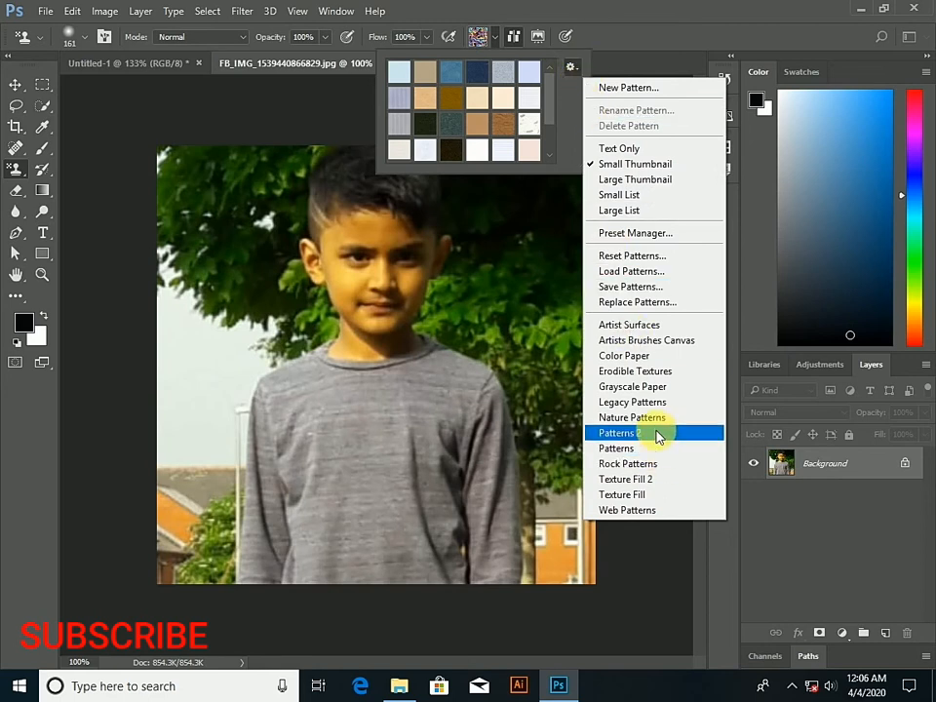
pyautogui.click(632, 273)
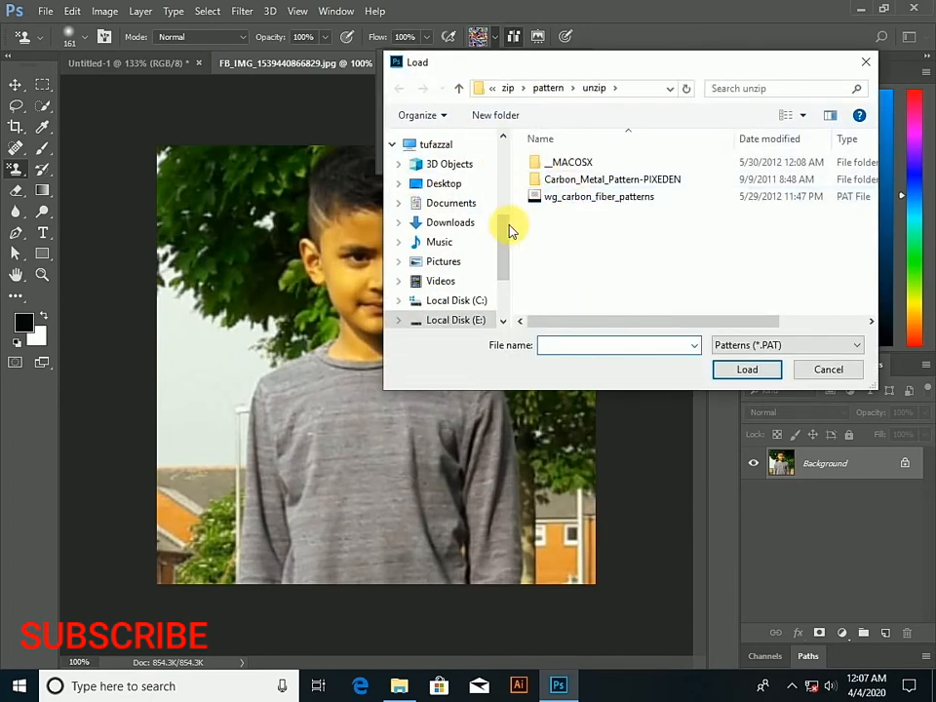
pyautogui.click(577, 198)
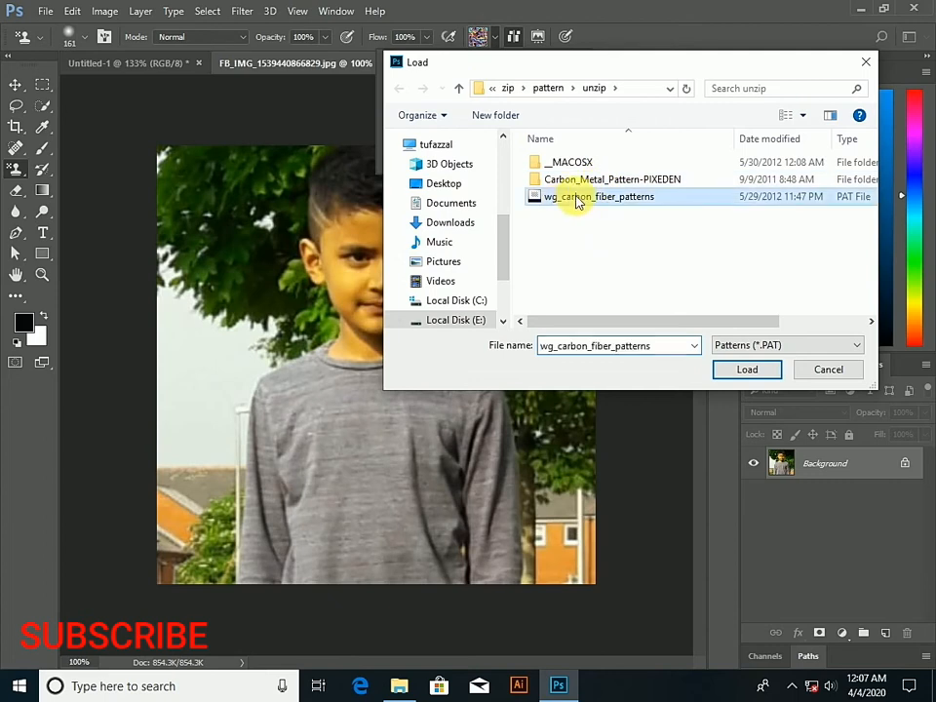
pyautogui.click(747, 371)
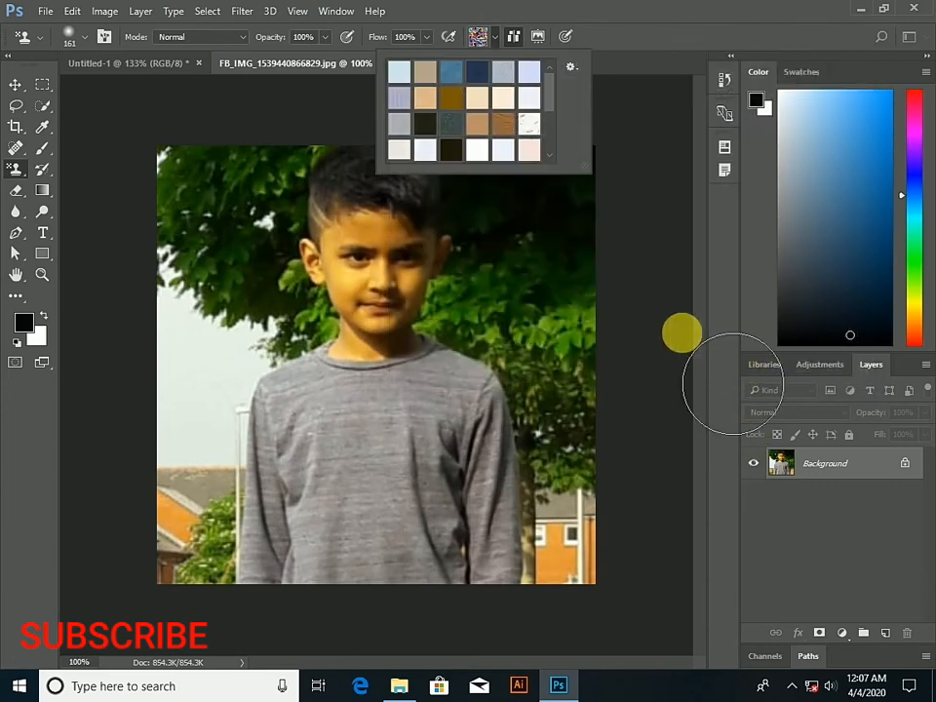
pyautogui.moveTo(552, 94); pyautogui.dragTo(547, 153)
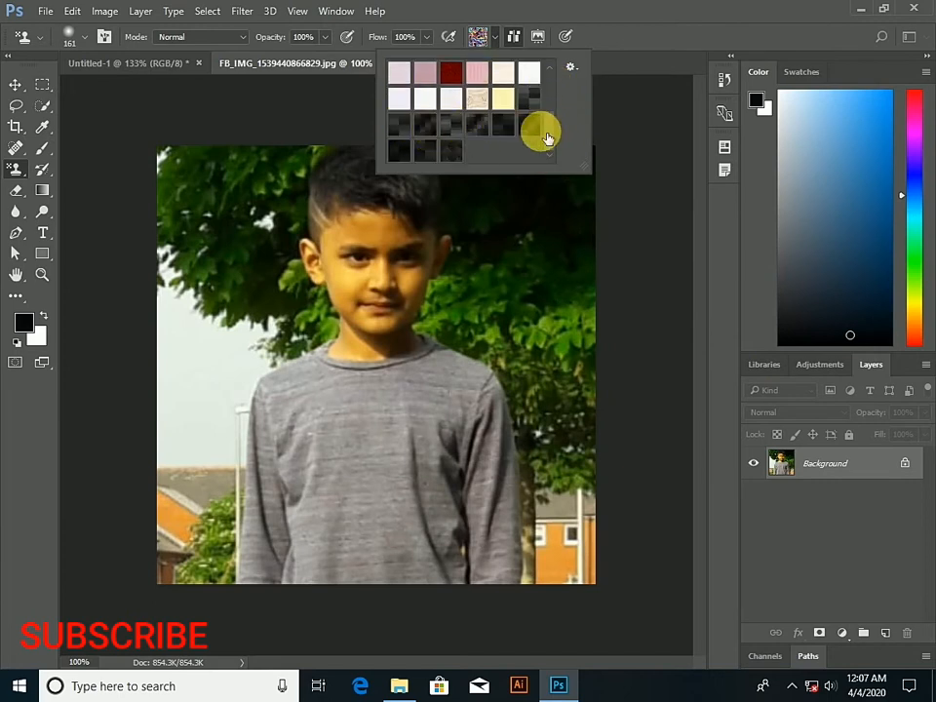
pyautogui.scroll(5, 546, 137)
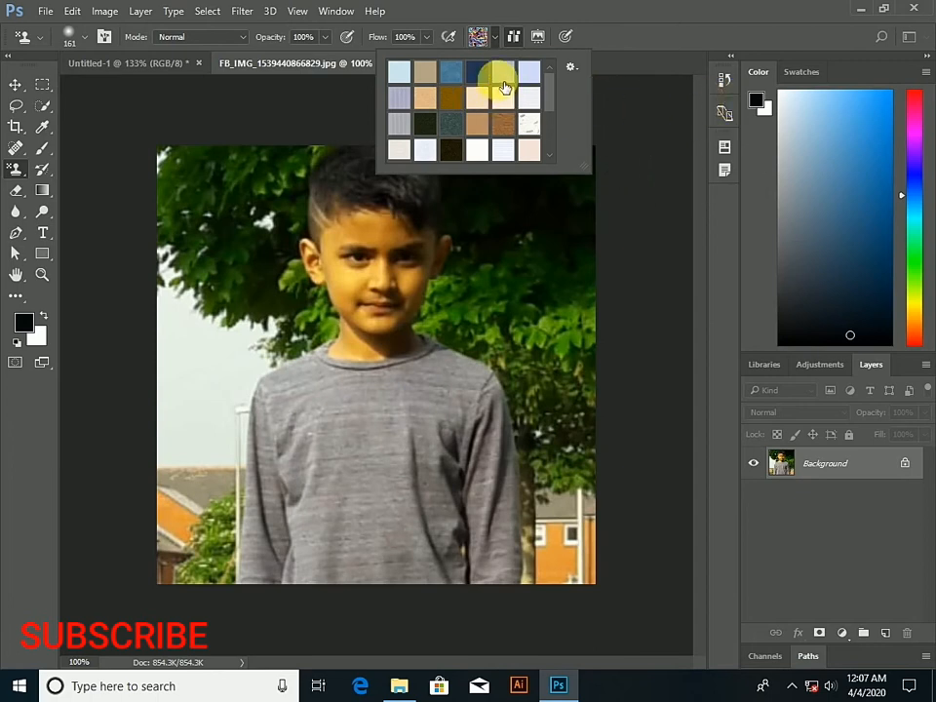
pyautogui.click(493, 37)
pyautogui.click(488, 36)
pyautogui.scroll(-4, 504, 80)
pyautogui.scroll(4, 503, 80)
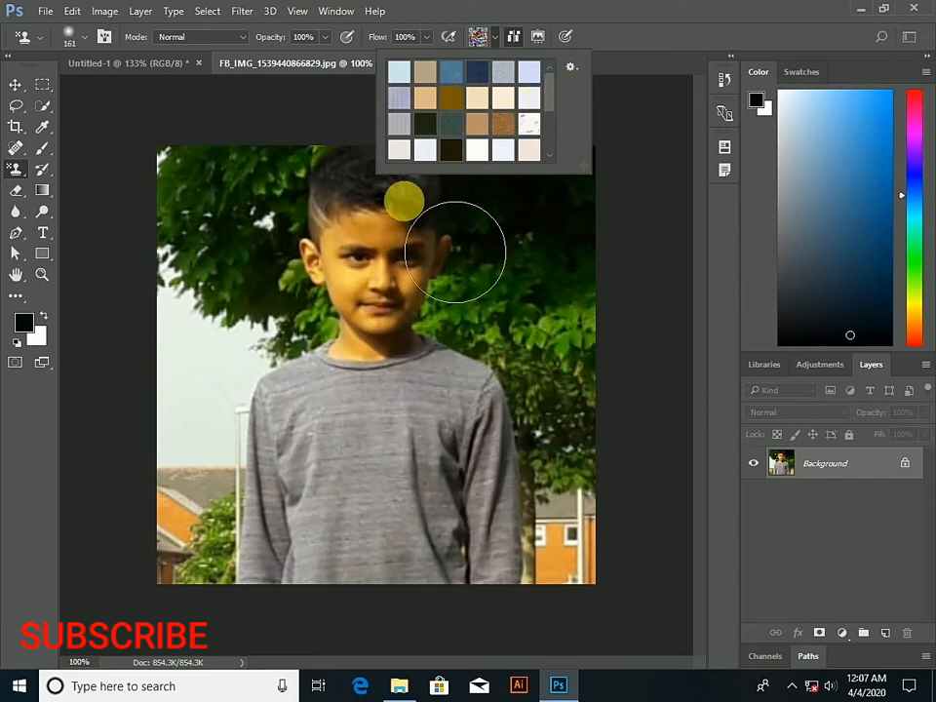
# Switch to the Untitled-1 document and revert it to its initial blank history state
pyautogui.click(110, 61)
pyautogui.click(109, 61)
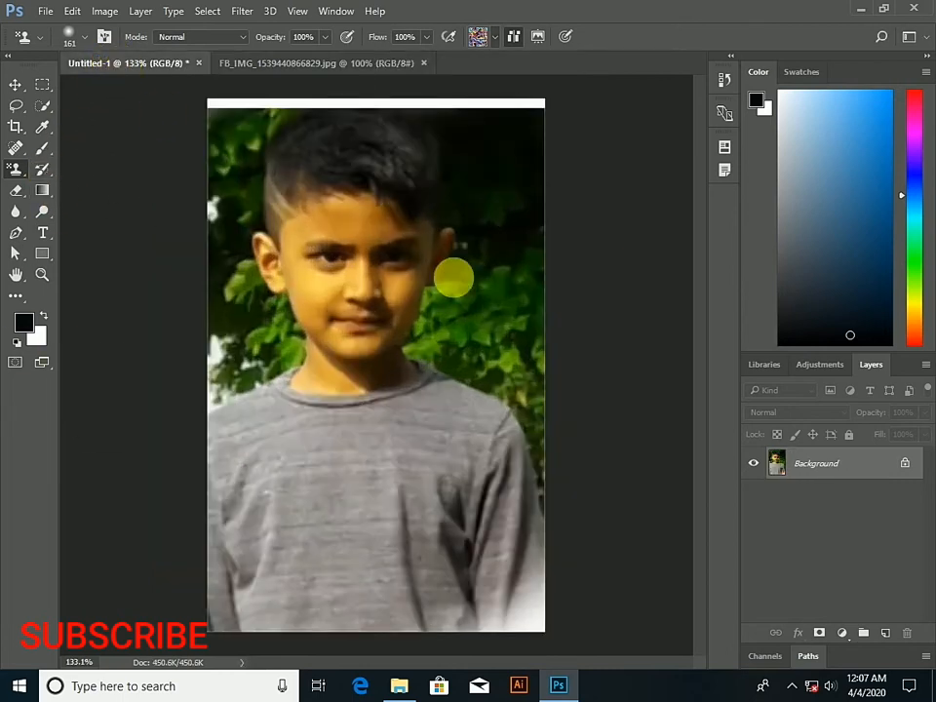
pyautogui.click(728, 82)
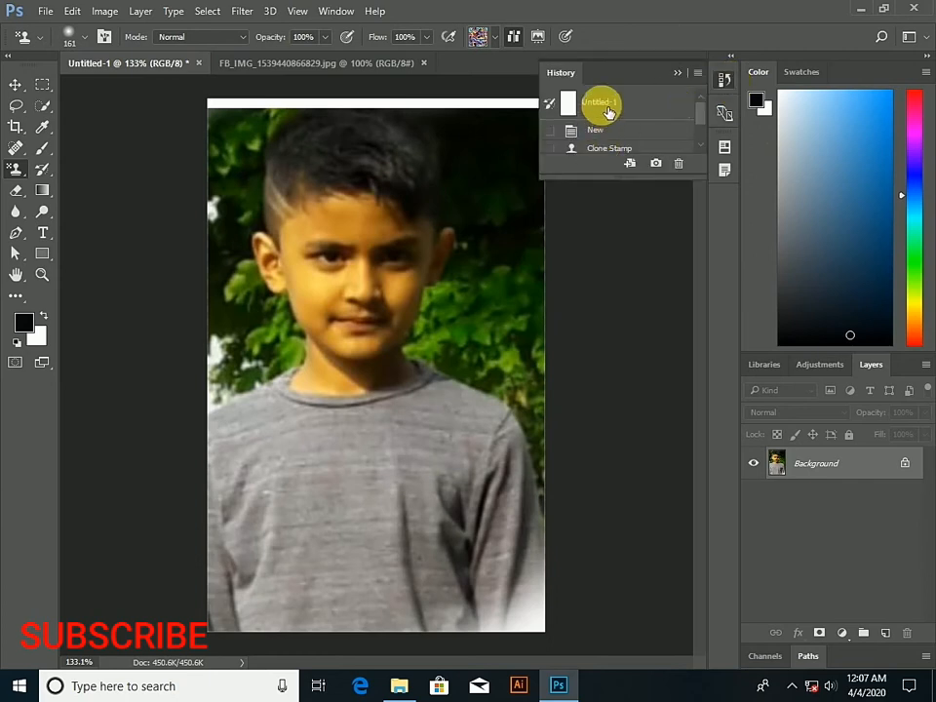
pyautogui.click(603, 105)
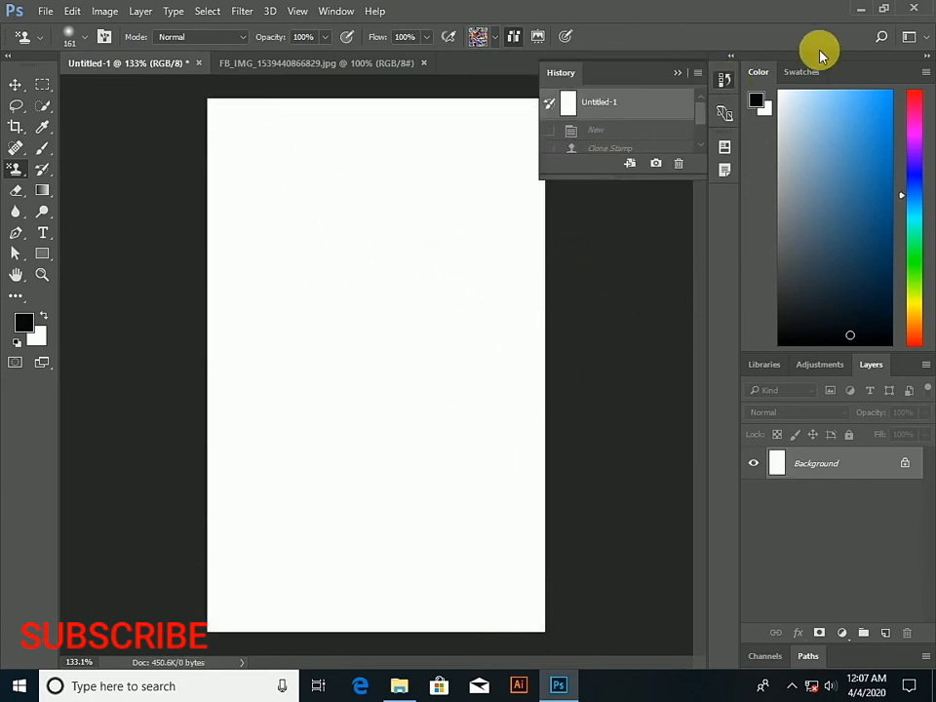
pyautogui.click(681, 76)
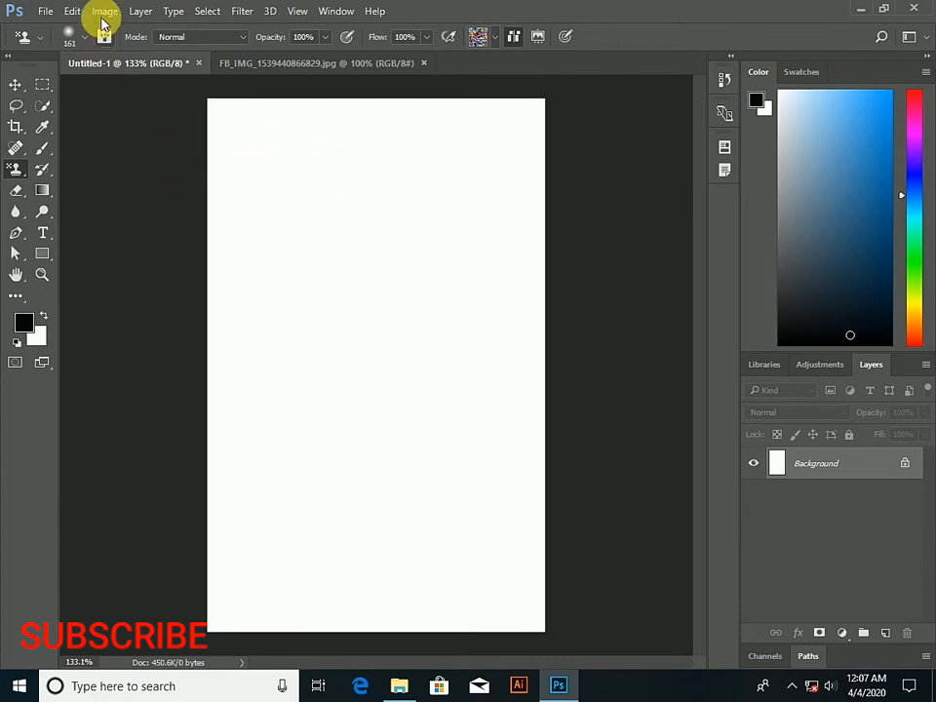
# Set the Pattern Stamp brush size to 61 px
pyautogui.click(78, 36)
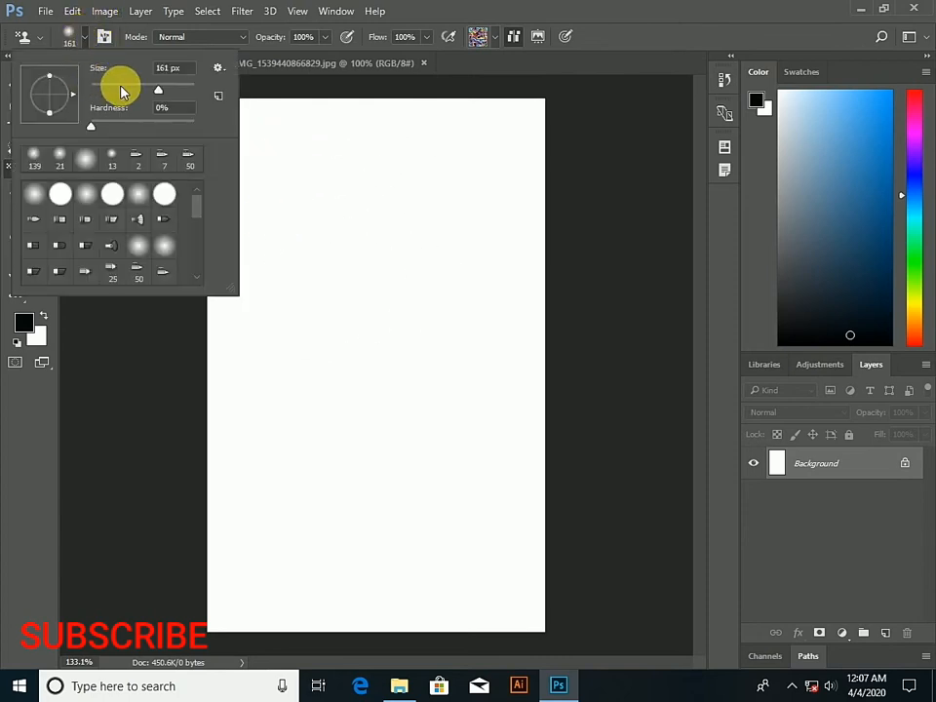
pyautogui.moveTo(110, 89); pyautogui.dragTo(121, 90)
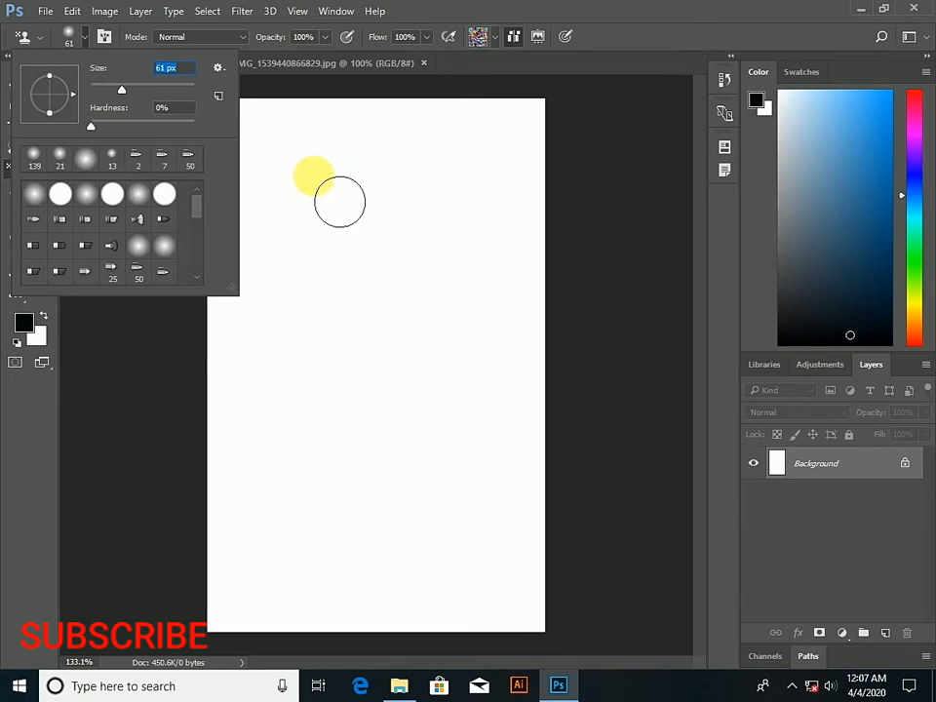
pyautogui.click(68, 34)
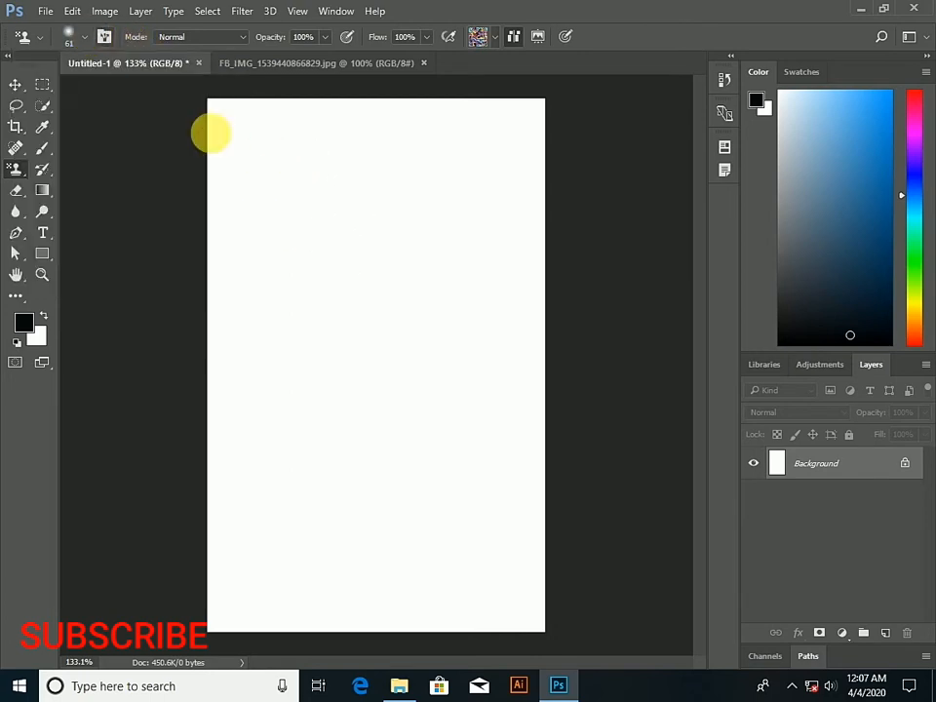
# Choose the dark red paper pattern and stamp it over the entire blank canvas
pyautogui.click(477, 37)
pyautogui.scroll(-2, 474, 112)
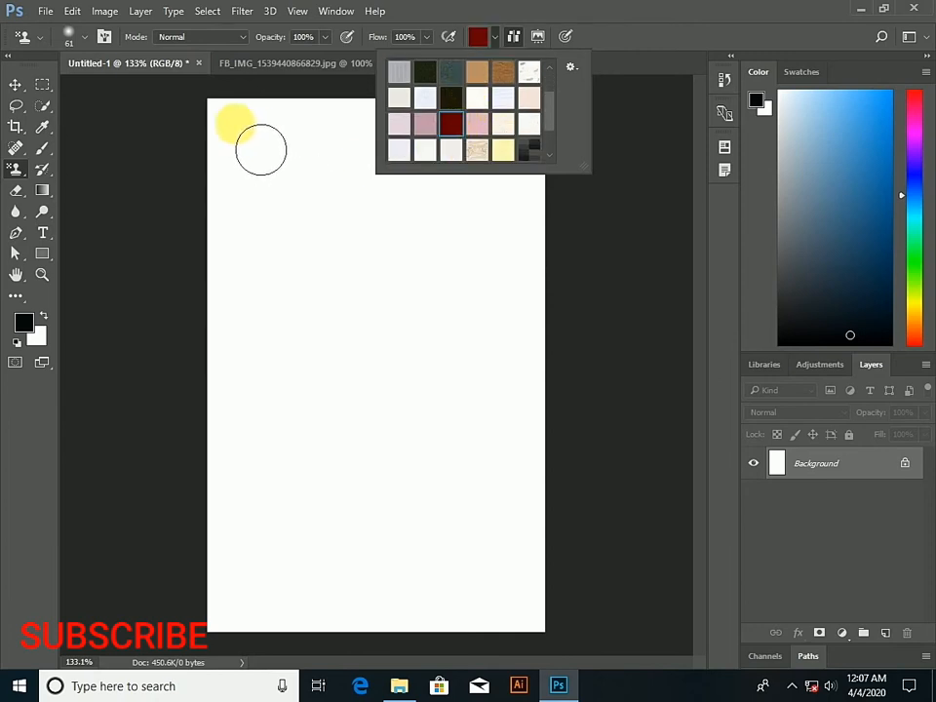
pyautogui.moveTo(234, 121)
pyautogui.mouseDown()
pyautogui.moveTo(263, 153)
pyautogui.moveTo(320, 163)
pyautogui.moveTo(553, 148)
pyautogui.moveTo(328, 135)
pyautogui.moveTo(256, 141)
pyautogui.moveTo(269, 387)
pyautogui.moveTo(256, 544)
pyautogui.moveTo(260, 152)
pyautogui.moveTo(287, 177)
pyautogui.moveTo(457, 189)
pyautogui.moveTo(288, 216)
pyautogui.moveTo(589, 185)
pyautogui.moveTo(597, 169)
pyautogui.moveTo(552, 142)
pyautogui.moveTo(550, 261)
pyautogui.moveTo(528, 206)
pyautogui.moveTo(456, 324)
pyautogui.moveTo(459, 207)
pyautogui.moveTo(345, 235)
pyautogui.moveTo(355, 253)
pyautogui.moveTo(280, 338)
pyautogui.moveTo(262, 570)
pyautogui.moveTo(303, 431)
pyautogui.moveTo(252, 391)
pyautogui.moveTo(224, 677)
pyautogui.moveTo(255, 594)
pyautogui.moveTo(323, 210)
pyautogui.moveTo(275, 142)
pyautogui.moveTo(231, 252)
pyautogui.moveTo(278, 139)
pyautogui.moveTo(228, 103)
pyautogui.mouseUp()
pyautogui.moveTo(220, 407)
pyautogui.mouseDown()
pyautogui.moveTo(366, 631)
pyautogui.moveTo(428, 220)
pyautogui.moveTo(413, 246)
pyautogui.moveTo(486, 349)
pyautogui.moveTo(550, 234)
pyautogui.moveTo(481, 653)
pyautogui.moveTo(560, 631)
pyautogui.moveTo(537, 368)
pyautogui.moveTo(362, 586)
pyautogui.moveTo(428, 435)
pyautogui.moveTo(395, 621)
pyautogui.moveTo(347, 554)
pyautogui.moveTo(357, 535)
pyautogui.moveTo(415, 643)
pyautogui.moveTo(421, 546)
pyautogui.moveTo(479, 531)
pyautogui.moveTo(243, 619)
pyautogui.moveTo(526, 284)
pyautogui.moveTo(469, 70)
pyautogui.mouseUp()
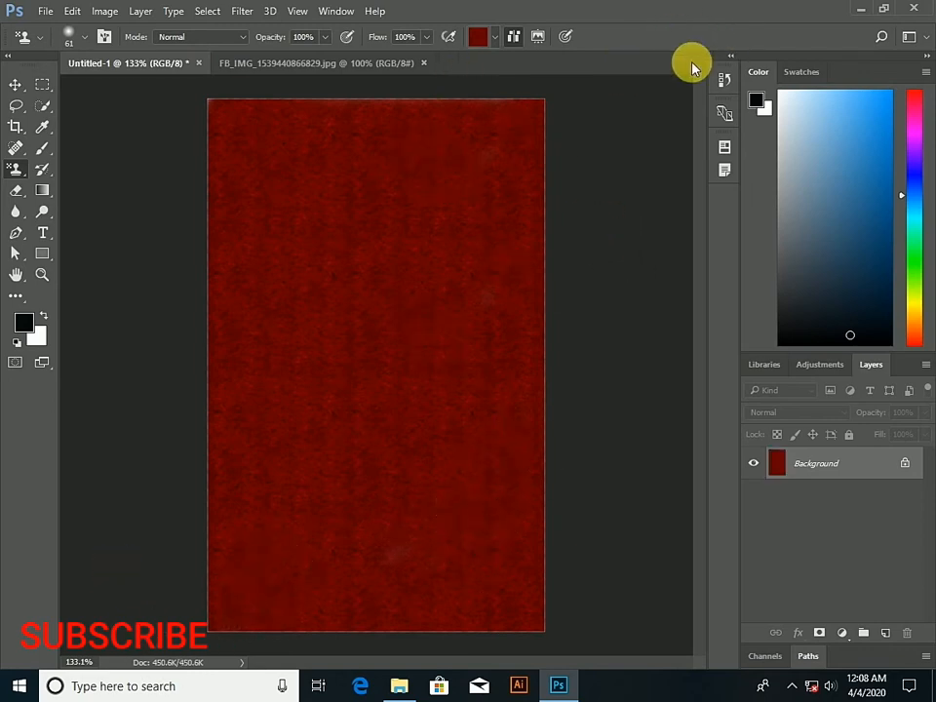
# Choose a dark carbon fiber pattern and stamp it over the upper part of the red canvas
pyautogui.click(496, 37)
pyautogui.scroll(2, 454, 118)
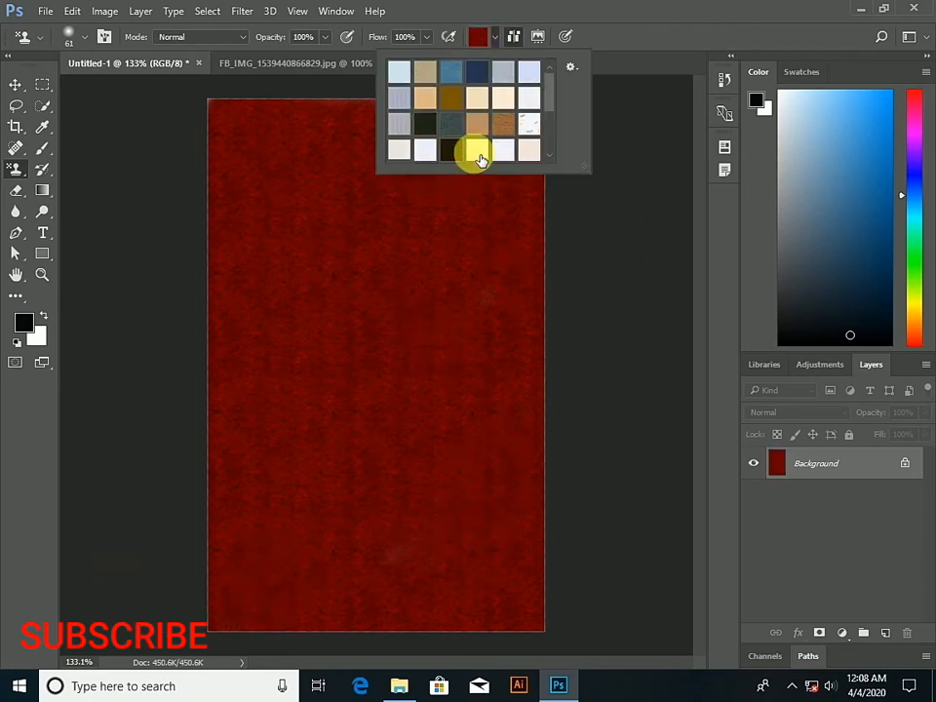
pyautogui.scroll(-3, 488, 148)
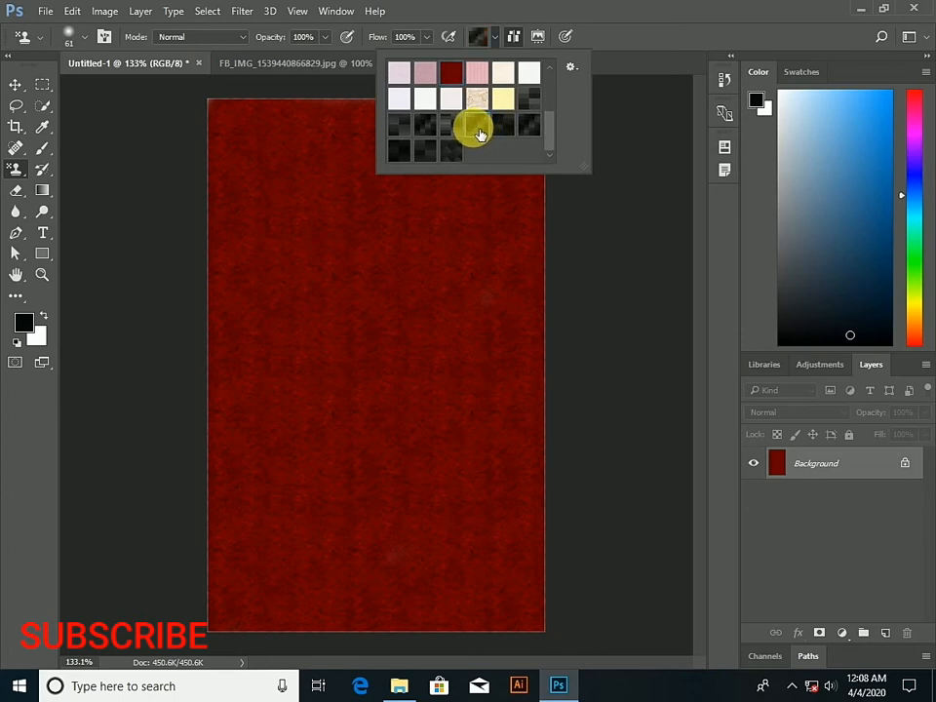
pyautogui.click(252, 244)
pyautogui.moveTo(244, 246)
pyautogui.mouseDown()
pyautogui.moveTo(308, 249)
pyautogui.moveTo(302, 255)
pyautogui.moveTo(601, 240)
pyautogui.moveTo(324, 203)
pyautogui.moveTo(263, 179)
pyautogui.moveTo(413, 144)
pyautogui.moveTo(552, 141)
pyautogui.moveTo(278, 150)
pyautogui.moveTo(259, 223)
pyautogui.moveTo(257, 144)
pyautogui.moveTo(498, 186)
pyautogui.moveTo(459, 211)
pyautogui.moveTo(558, 133)
pyautogui.moveTo(531, 258)
pyautogui.moveTo(556, 289)
pyautogui.moveTo(439, 278)
pyautogui.moveTo(265, 290)
pyautogui.moveTo(247, 275)
pyautogui.moveTo(326, 298)
pyautogui.moveTo(540, 305)
pyautogui.moveTo(255, 310)
pyautogui.moveTo(482, 299)
pyautogui.mouseUp()
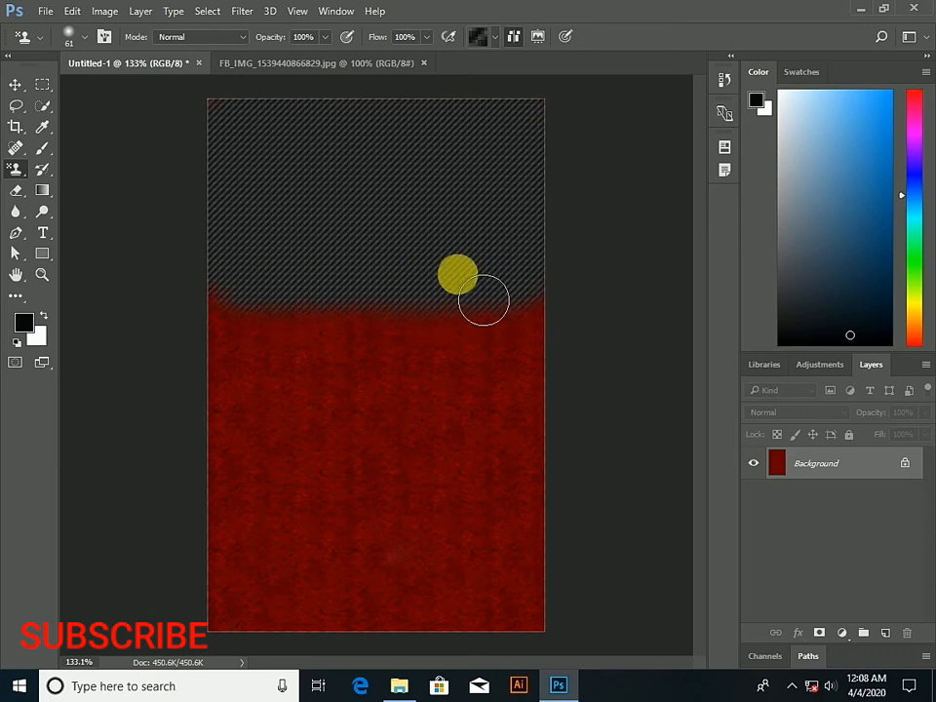
# Switch to the Ellipse tool and sample dark red from the lower canvas as the fill color
pyautogui.click(41, 258)
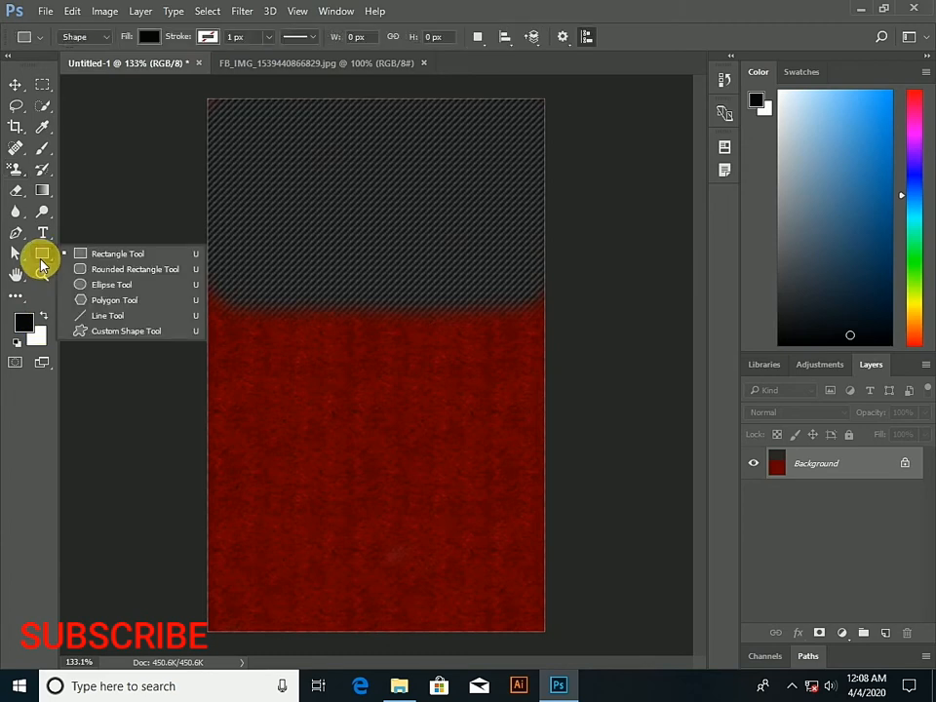
pyautogui.click(105, 284)
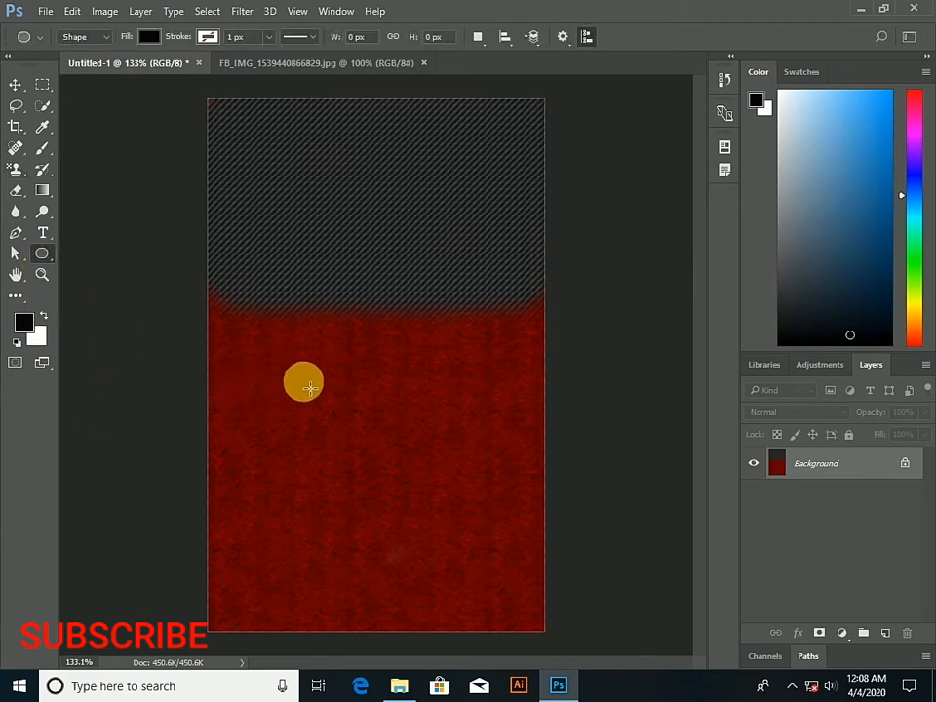
pyautogui.moveTo(307, 386); pyautogui.dragTo(374, 437)
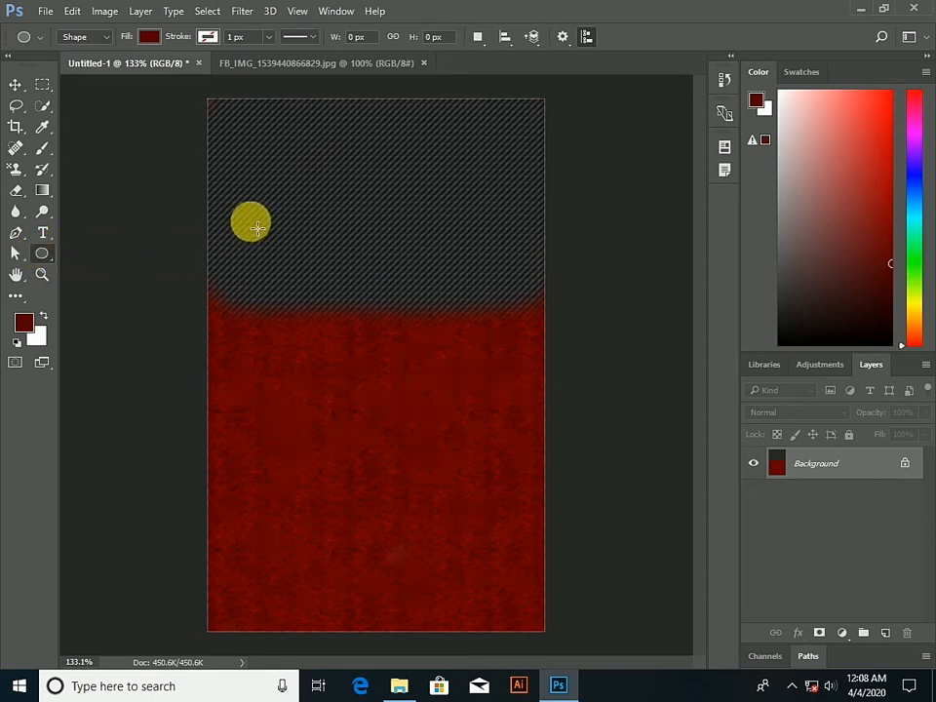
# Unlock the Background layer and try to draw an ellipse on the red area
pyautogui.click(906, 465)
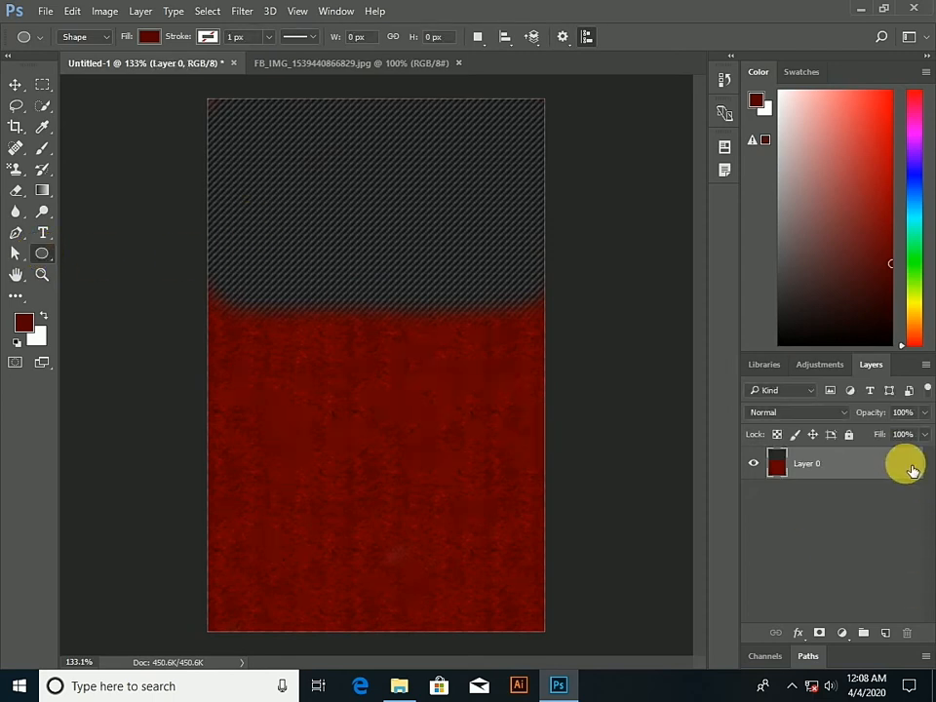
pyautogui.moveTo(282, 353); pyautogui.dragTo(341, 395)
pyautogui.moveTo(272, 332); pyautogui.dragTo(328, 382)
# Revert the Untitled-1 document to its opening history snapshot
pyautogui.click(728, 80)
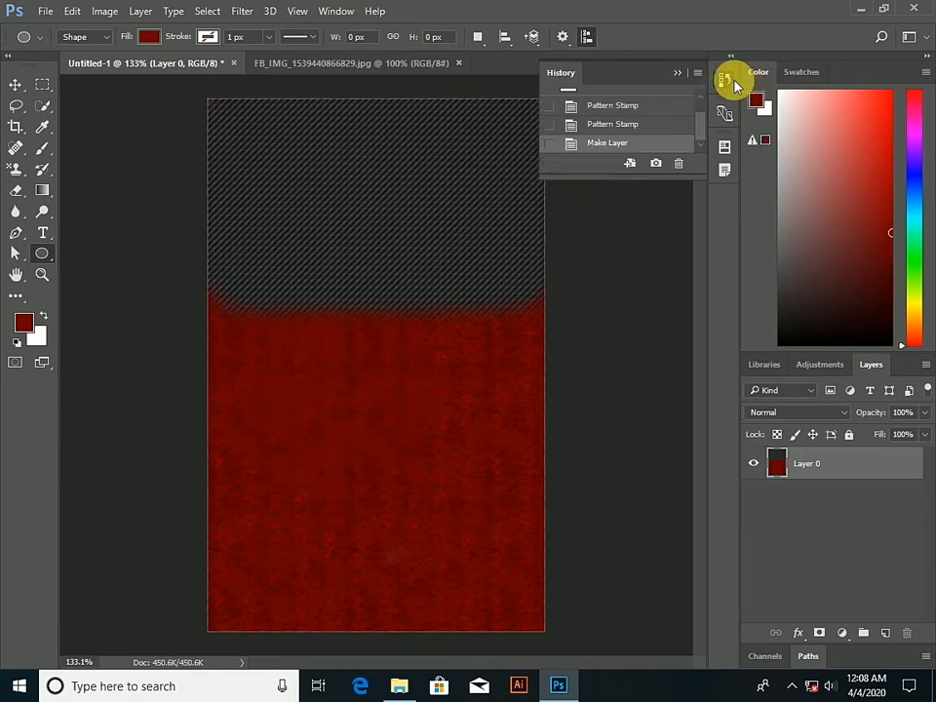
pyautogui.scroll(2, 623, 108)
pyautogui.click(620, 104)
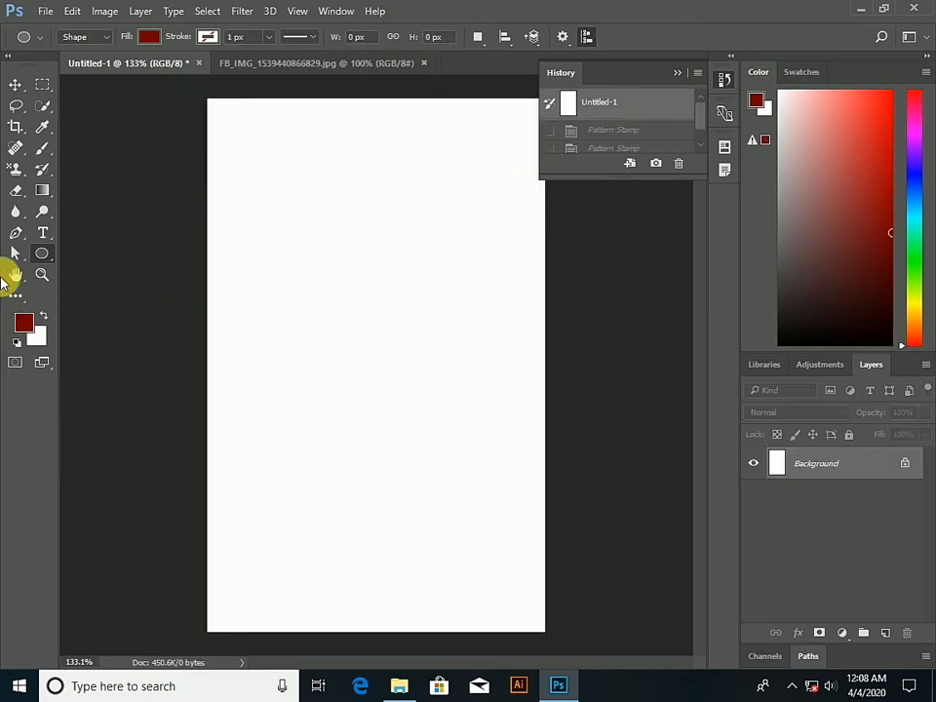
# Draw a dark red circle about 112 px in diameter and move it fully inside the upper middle of the canvas
pyautogui.moveTo(242, 215); pyautogui.dragTo(308, 277)
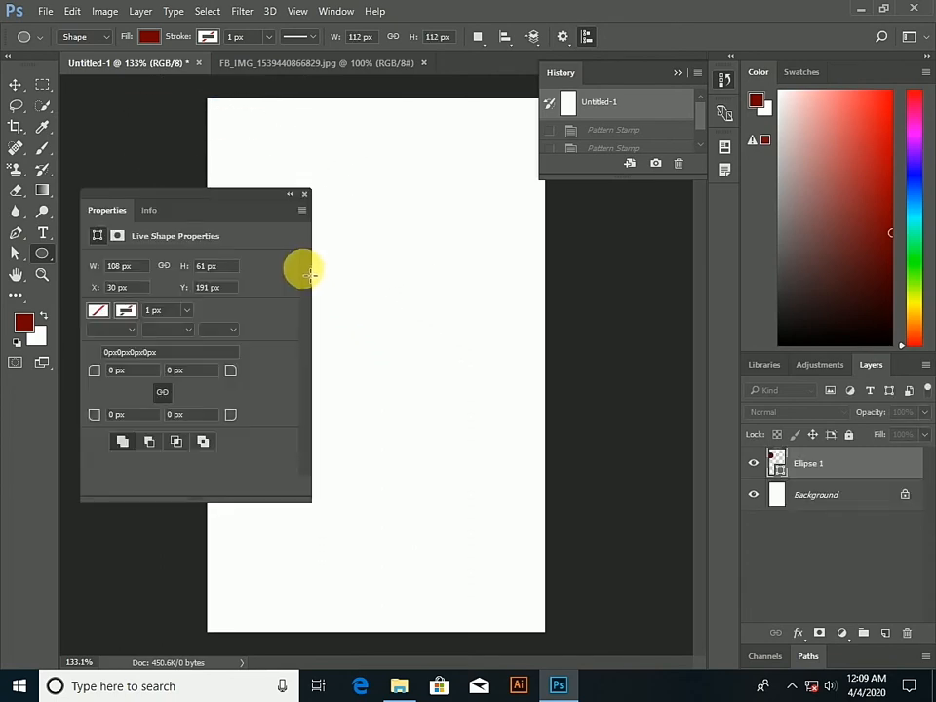
pyautogui.click(304, 196)
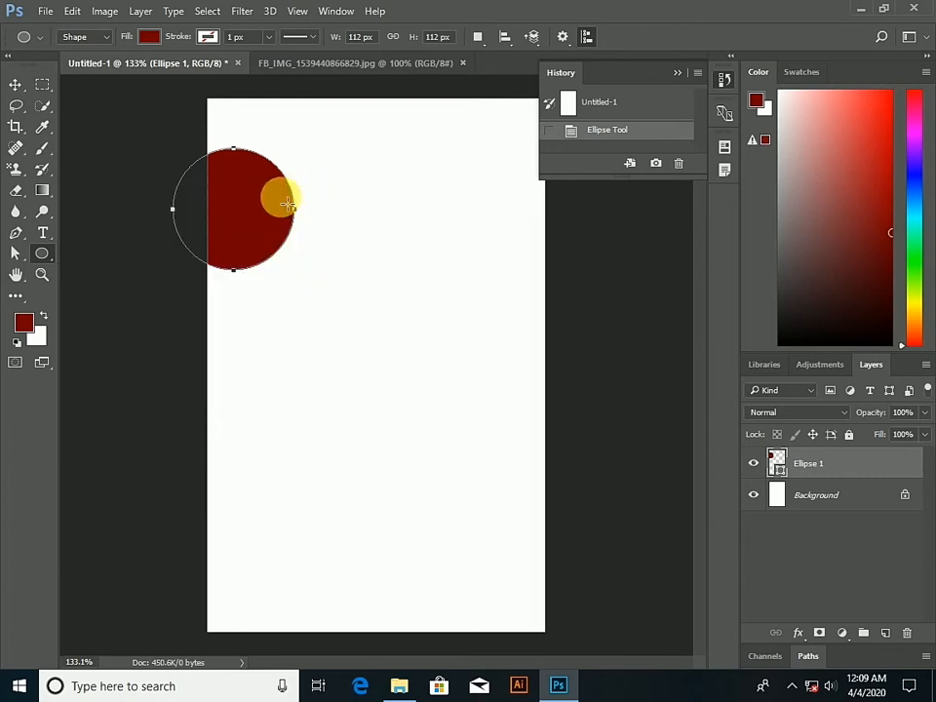
pyautogui.click(16, 85)
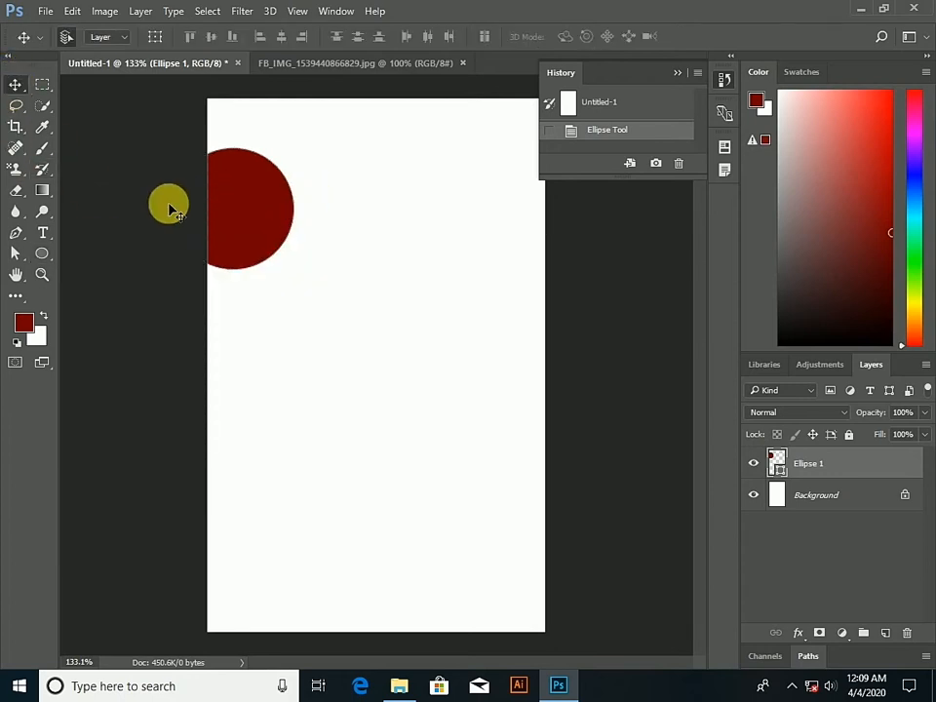
pyautogui.moveTo(247, 202); pyautogui.dragTo(364, 282)
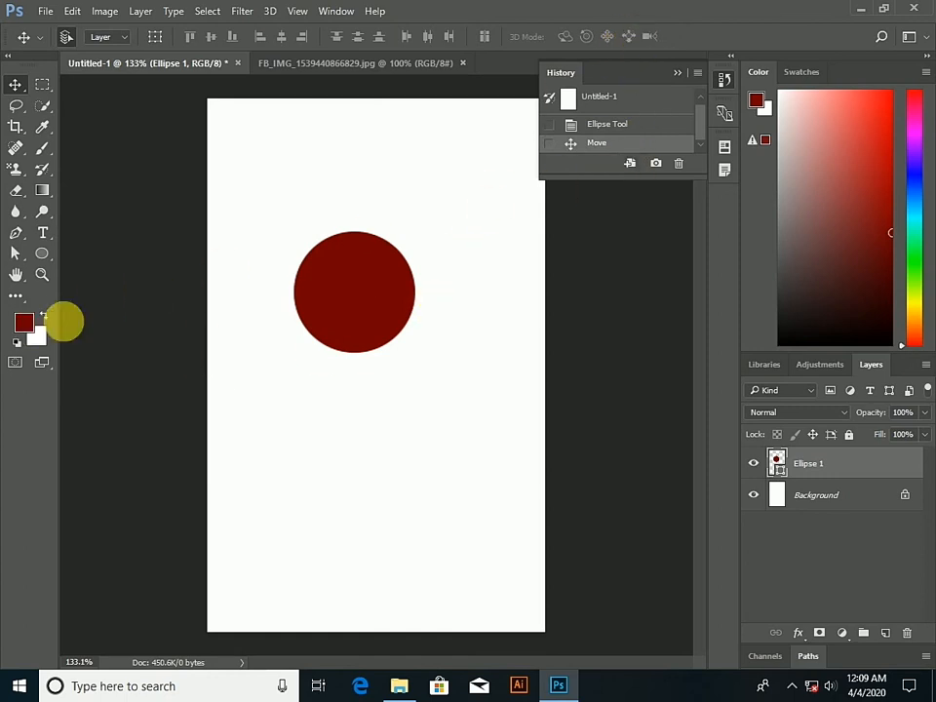
pyautogui.click(679, 74)
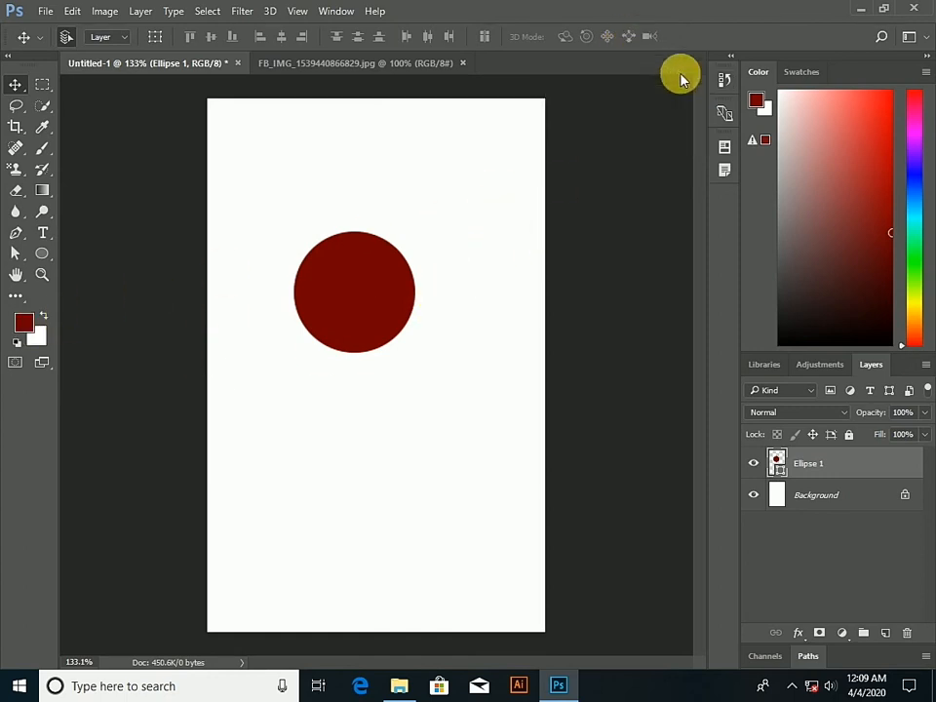
# Activate the Pattern Stamp tool and choose a dark diagonal carbon fiber pattern
pyautogui.rightClick(24, 170)
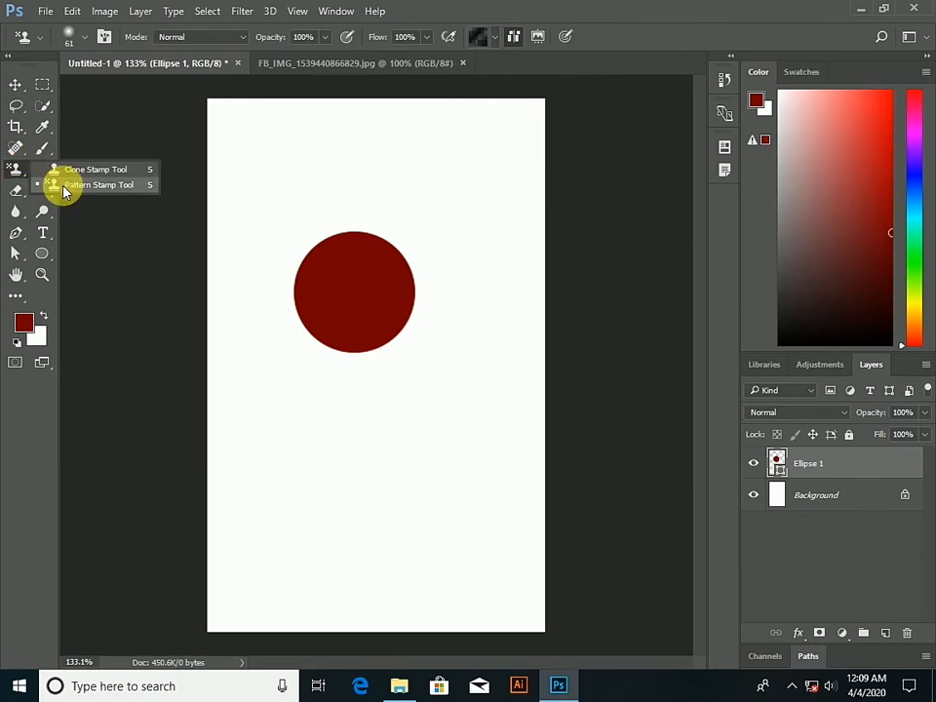
pyautogui.click(62, 184)
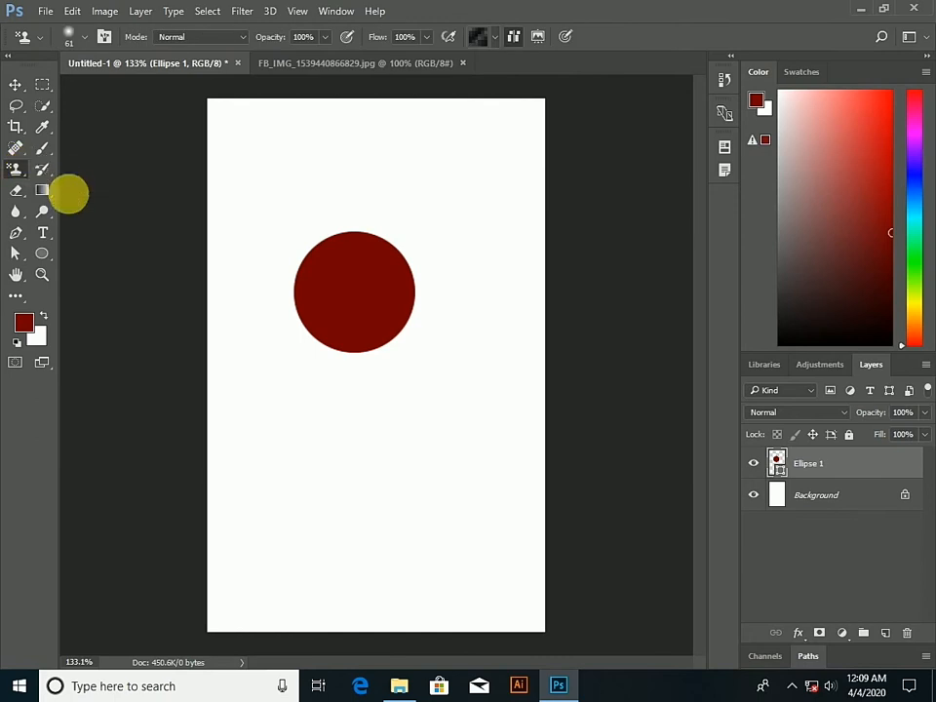
pyautogui.click(494, 41)
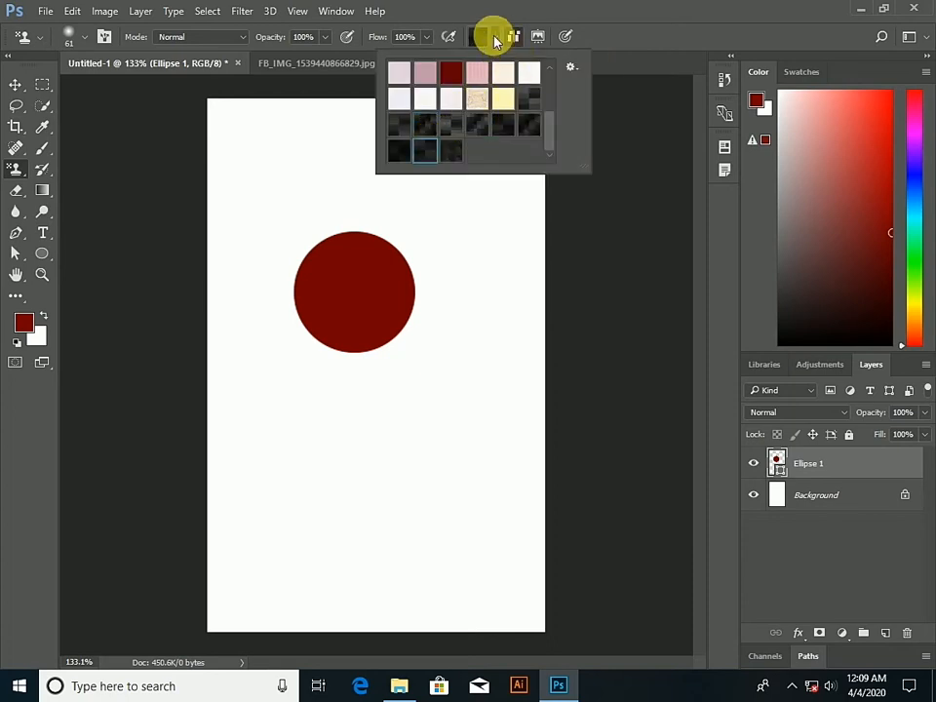
pyautogui.click(494, 41)
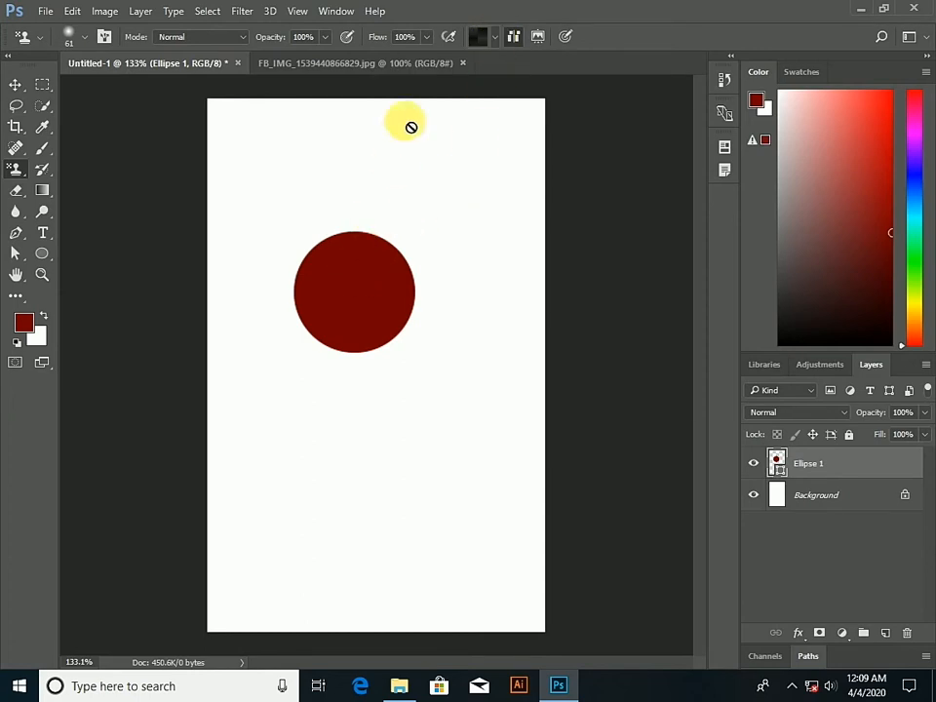
pyautogui.click(493, 41)
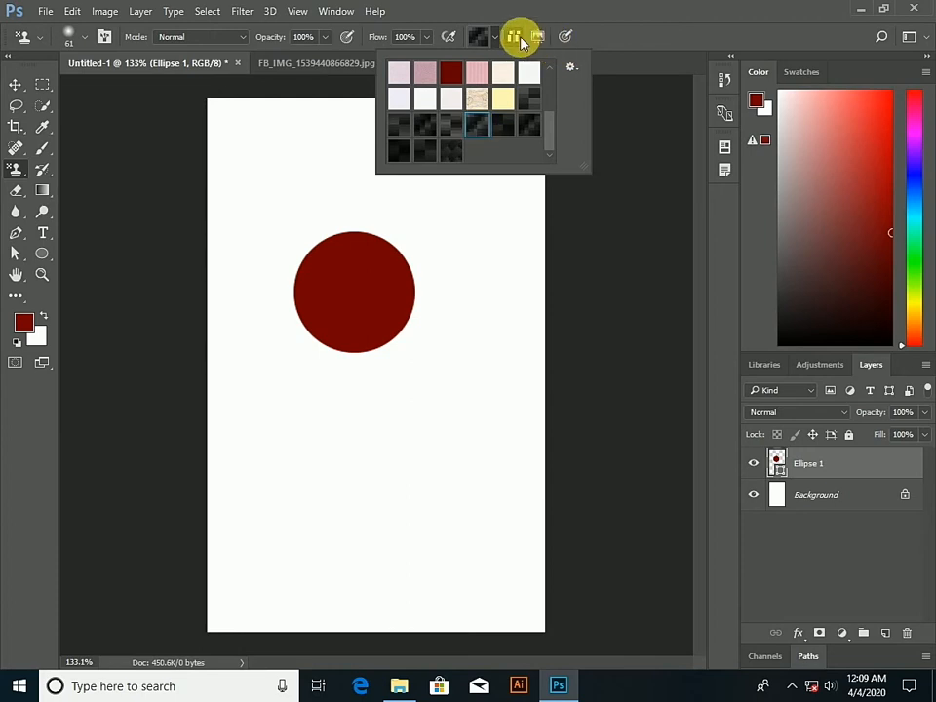
pyautogui.click(495, 37)
# Rasterize the circle's shape layer and stamp the carbon fiber pattern over the whole circle
pyautogui.click(377, 298)
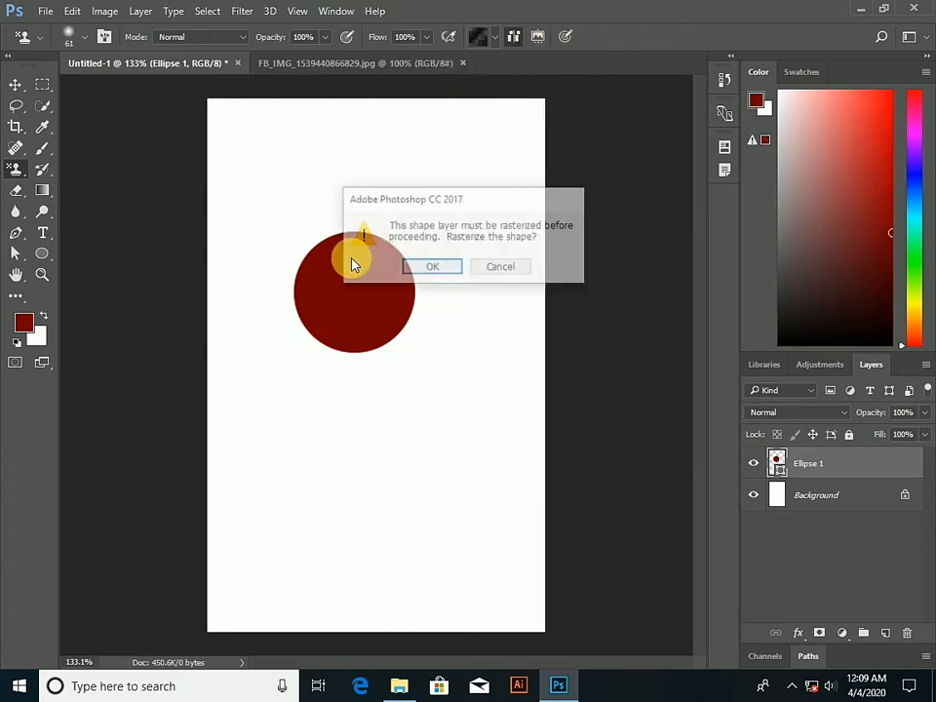
pyautogui.click(447, 269)
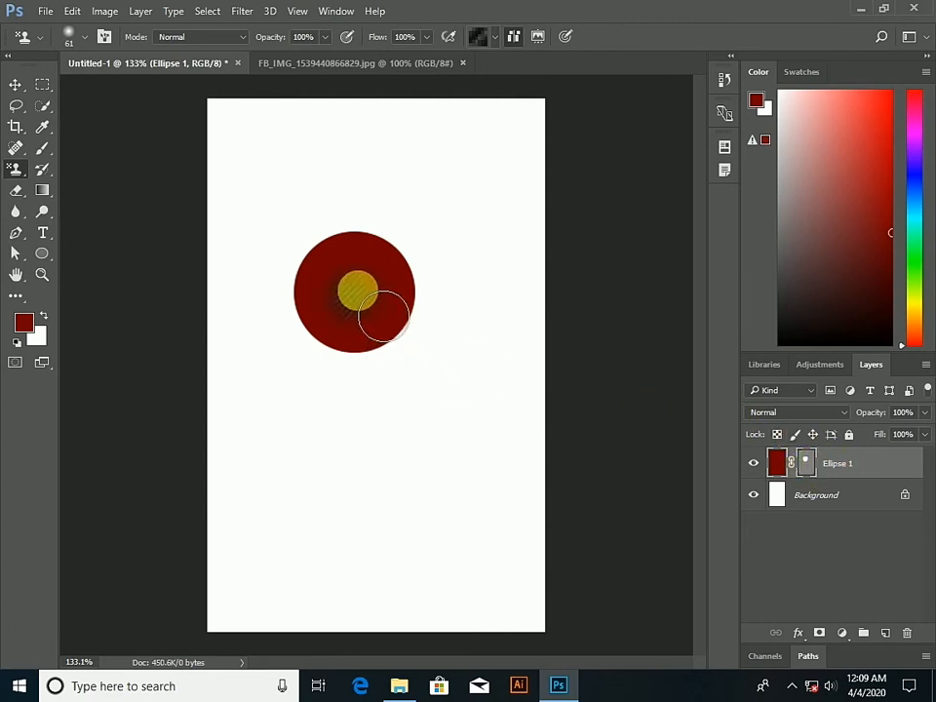
pyautogui.moveTo(384, 316)
pyautogui.mouseDown()
pyautogui.moveTo(382, 284)
pyautogui.moveTo(353, 313)
pyautogui.moveTo(374, 305)
pyautogui.moveTo(388, 272)
pyautogui.moveTo(363, 322)
pyautogui.moveTo(416, 310)
pyautogui.moveTo(358, 287)
pyautogui.moveTo(343, 330)
pyautogui.moveTo(376, 262)
pyautogui.moveTo(418, 318)
pyautogui.moveTo(423, 305)
pyautogui.moveTo(427, 327)
pyautogui.moveTo(345, 312)
pyautogui.moveTo(382, 342)
pyautogui.moveTo(366, 349)
pyautogui.moveTo(405, 327)
pyautogui.moveTo(410, 281)
pyautogui.moveTo(314, 318)
pyautogui.moveTo(400, 353)
pyautogui.moveTo(423, 336)
pyautogui.moveTo(384, 297)
pyautogui.moveTo(412, 324)
pyautogui.mouseUp()
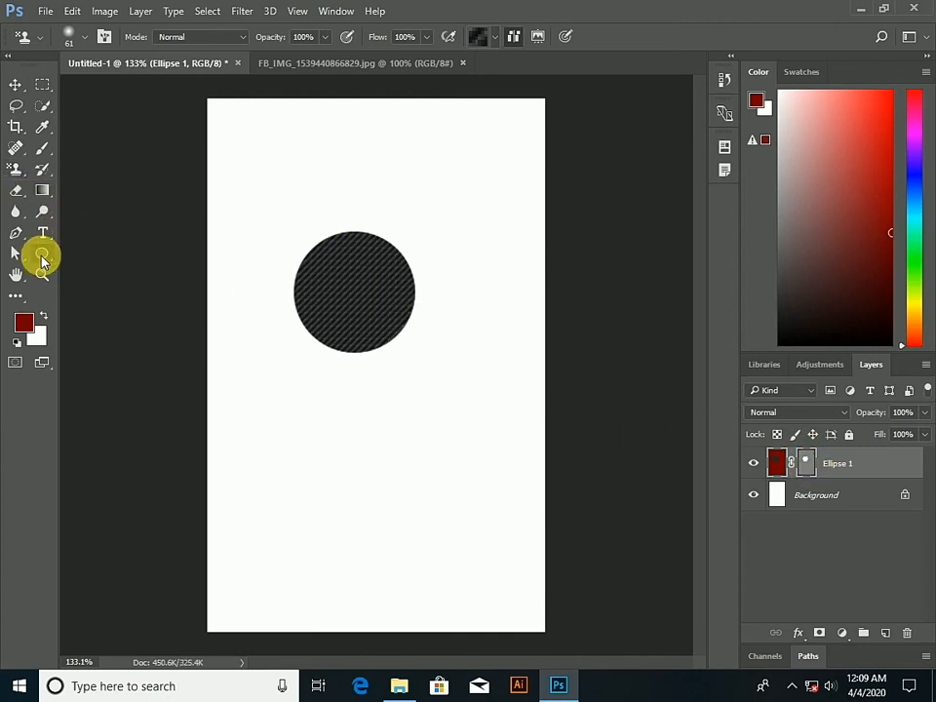
# Draw a dark red rectangle of about 193 by 59 px above the circle
pyautogui.click(42, 259)
pyautogui.click(73, 253)
pyautogui.moveTo(263, 145); pyautogui.dragTo(473, 208)
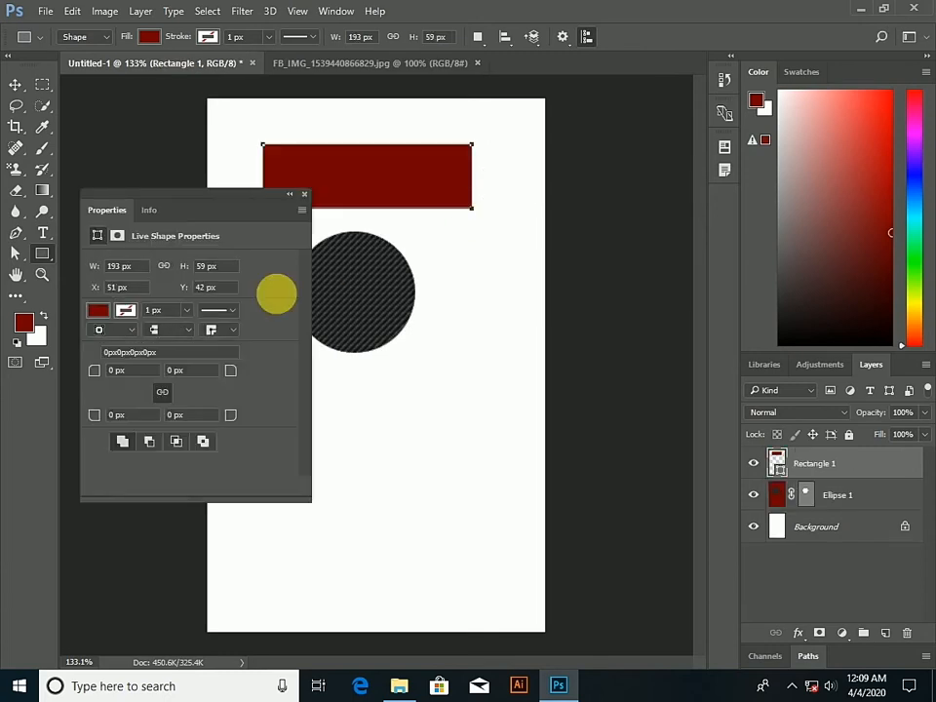
pyautogui.click(302, 199)
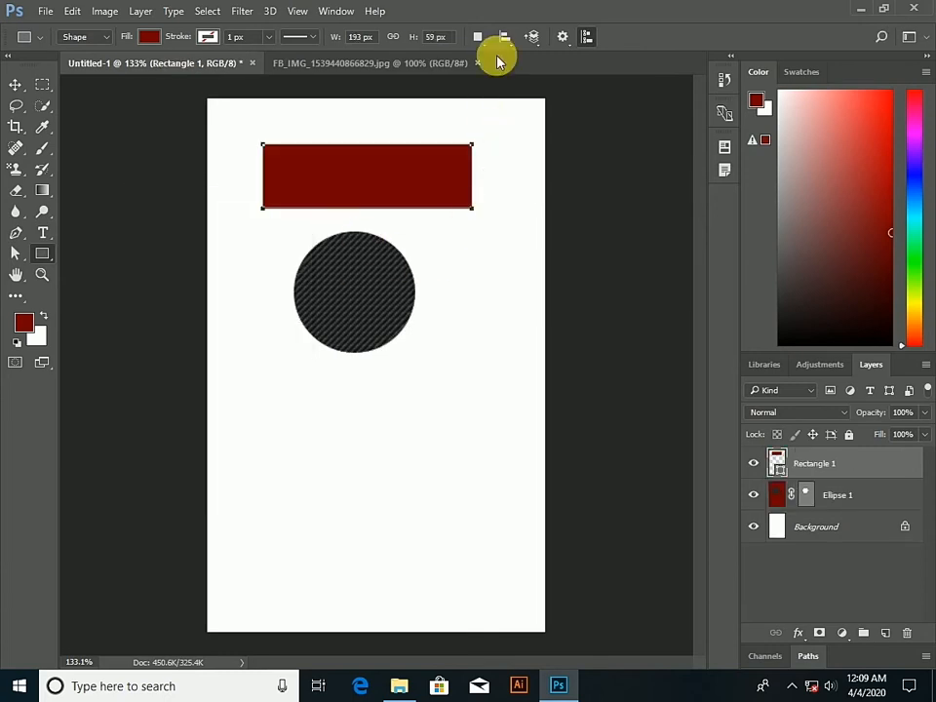
# Return to the Pattern Stamp tool and choose the orange-brown textured pattern for the rectangle
pyautogui.click(13, 170)
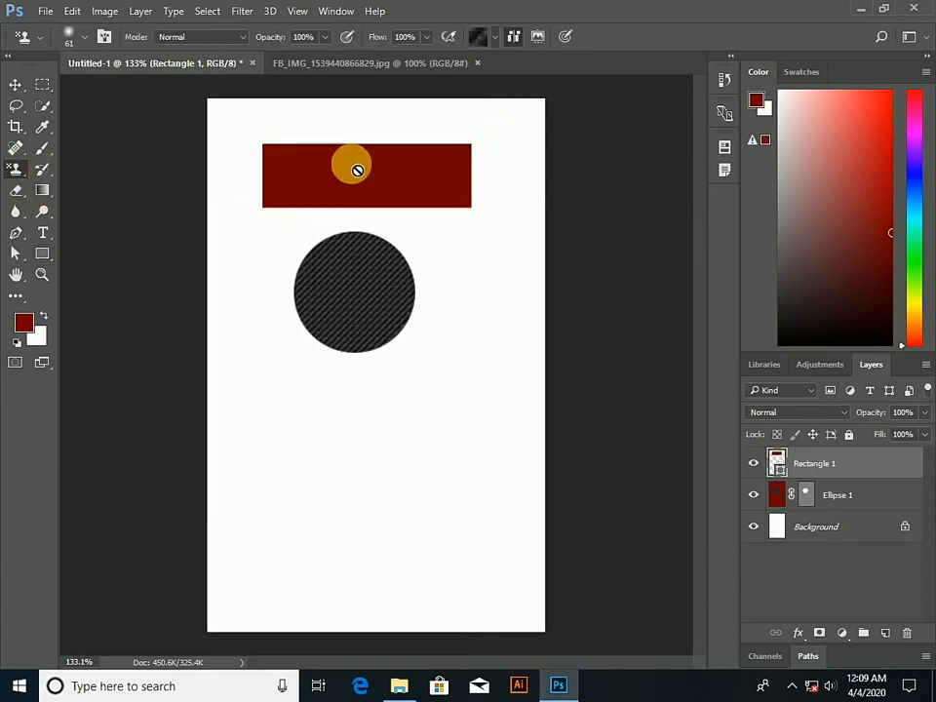
pyautogui.keyDown('alt'); pyautogui.click(30, 175); pyautogui.keyUp('alt')
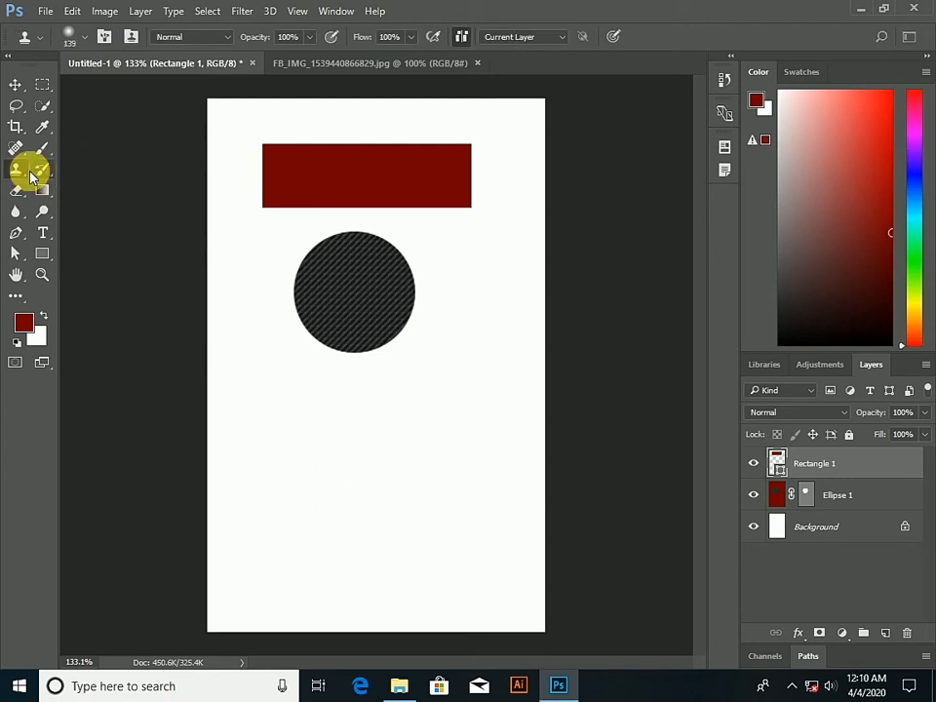
pyautogui.rightClick(13, 172)
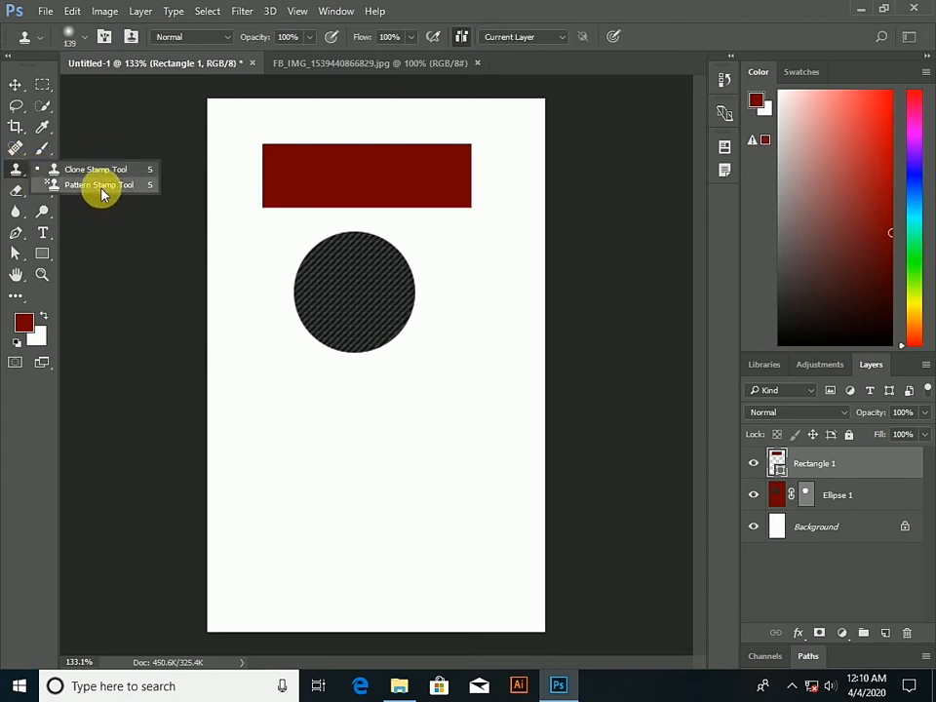
pyautogui.click(101, 185)
pyautogui.click(497, 39)
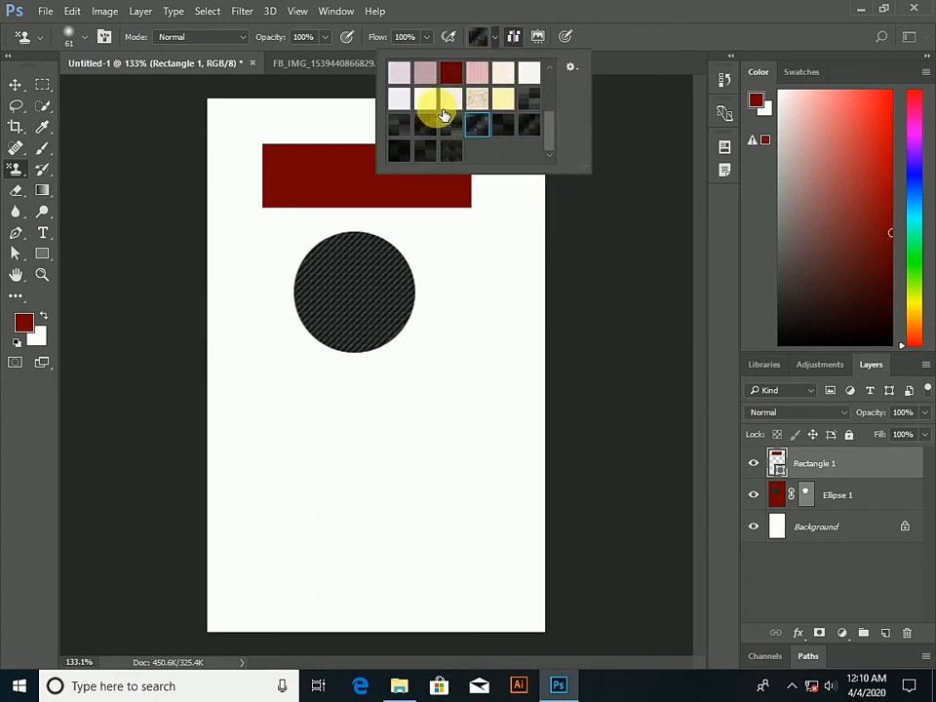
pyautogui.scroll(6, 444, 116)
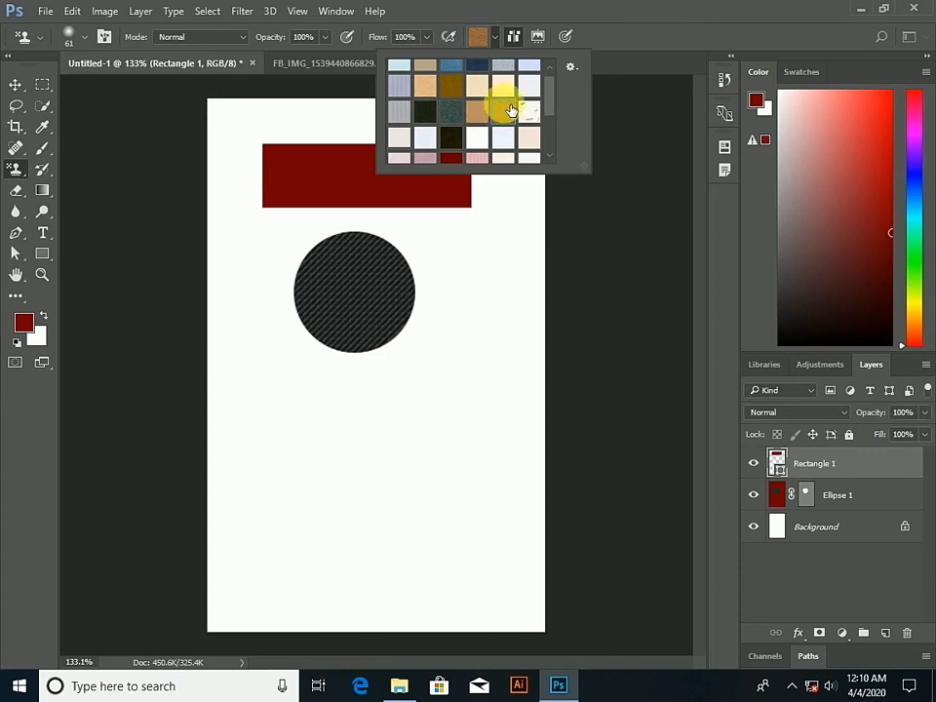
pyautogui.click(495, 39)
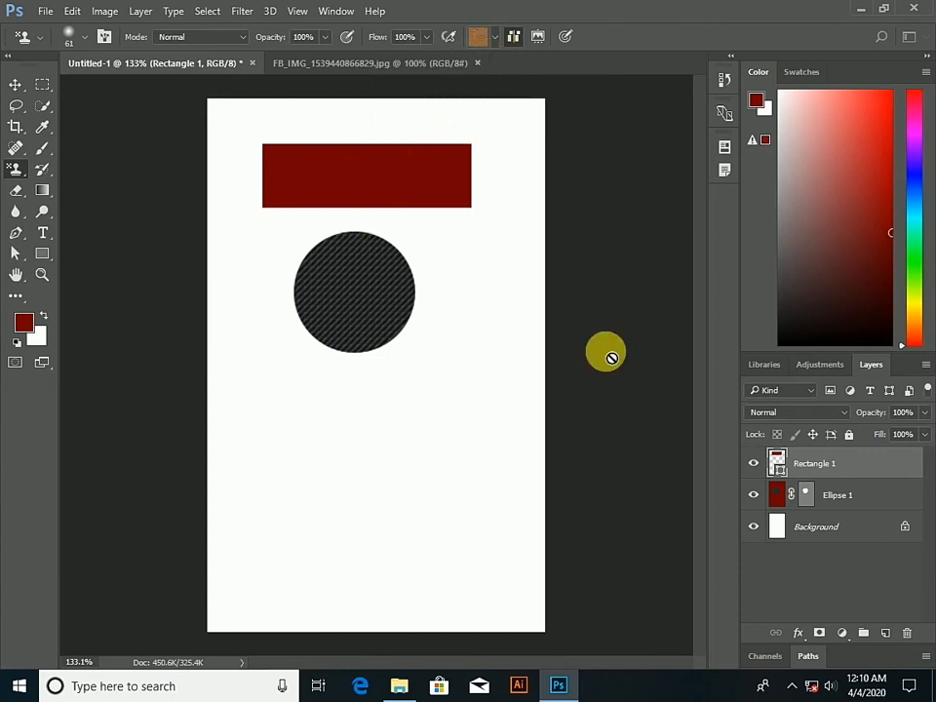
# Rasterize the rectangle's shape layer and stamp the orange-brown textured pattern over the whole rectangle
pyautogui.click(337, 163)
pyautogui.click(422, 269)
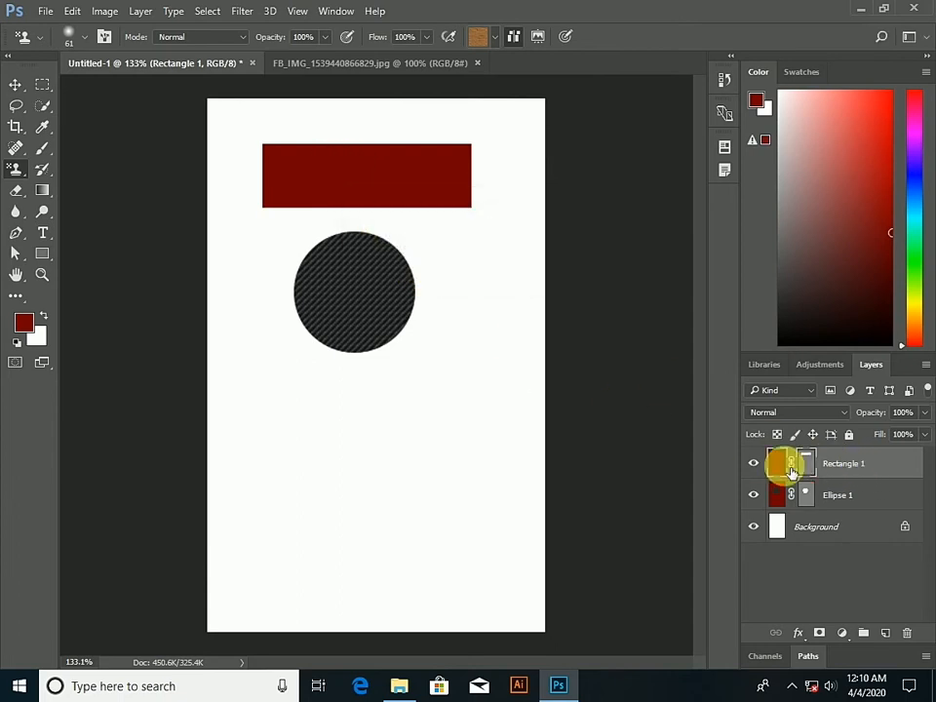
pyautogui.moveTo(324, 192)
pyautogui.mouseDown()
pyautogui.moveTo(398, 207)
pyautogui.moveTo(335, 194)
pyautogui.moveTo(380, 190)
pyautogui.moveTo(308, 190)
pyautogui.moveTo(491, 200)
pyautogui.moveTo(281, 217)
pyautogui.moveTo(352, 230)
pyautogui.moveTo(380, 183)
pyautogui.moveTo(296, 195)
pyautogui.moveTo(495, 205)
pyautogui.mouseUp()
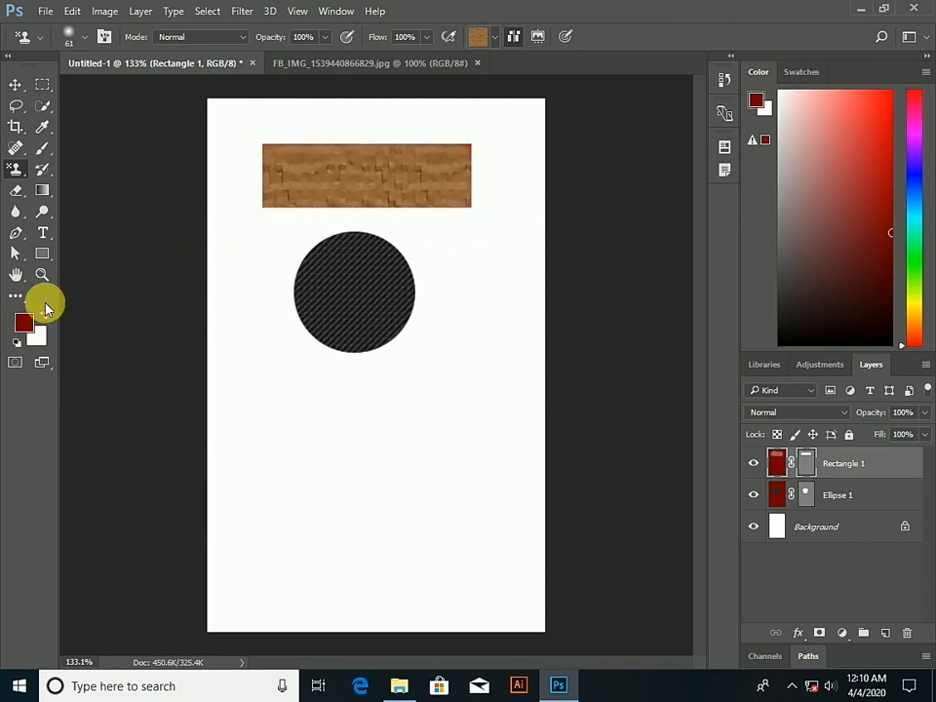
# Draw a large dark red pentagon with the Polygon tool and move it below the circle
pyautogui.click(42, 254)
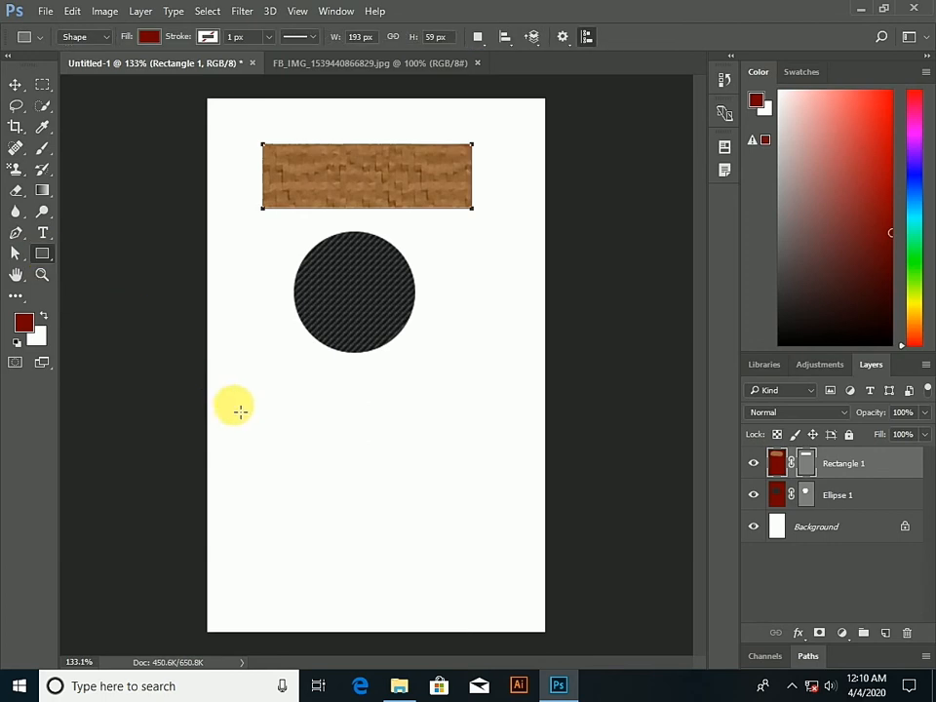
pyautogui.rightClick(42, 254)
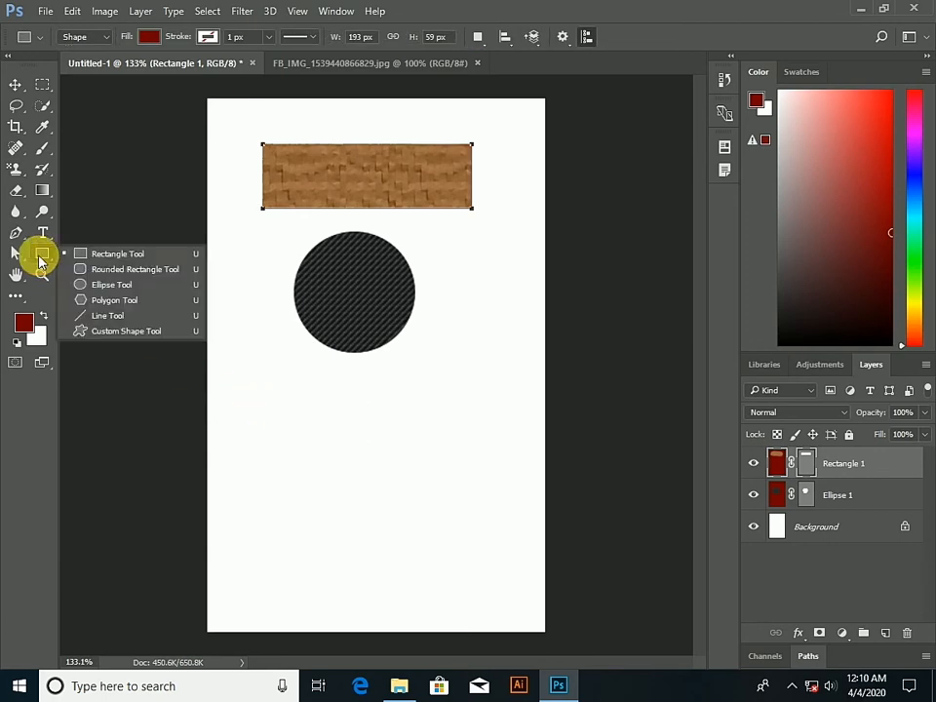
pyautogui.click(115, 301)
pyautogui.moveTo(296, 416); pyautogui.dragTo(400, 453)
pyautogui.click(15, 86)
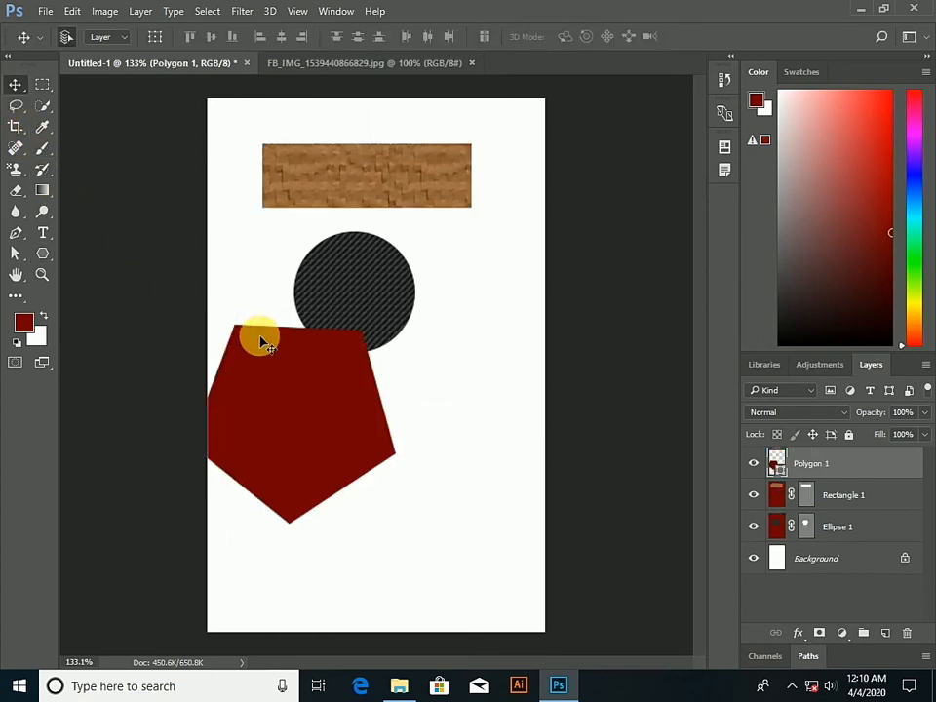
pyautogui.moveTo(262, 337); pyautogui.dragTo(360, 432)
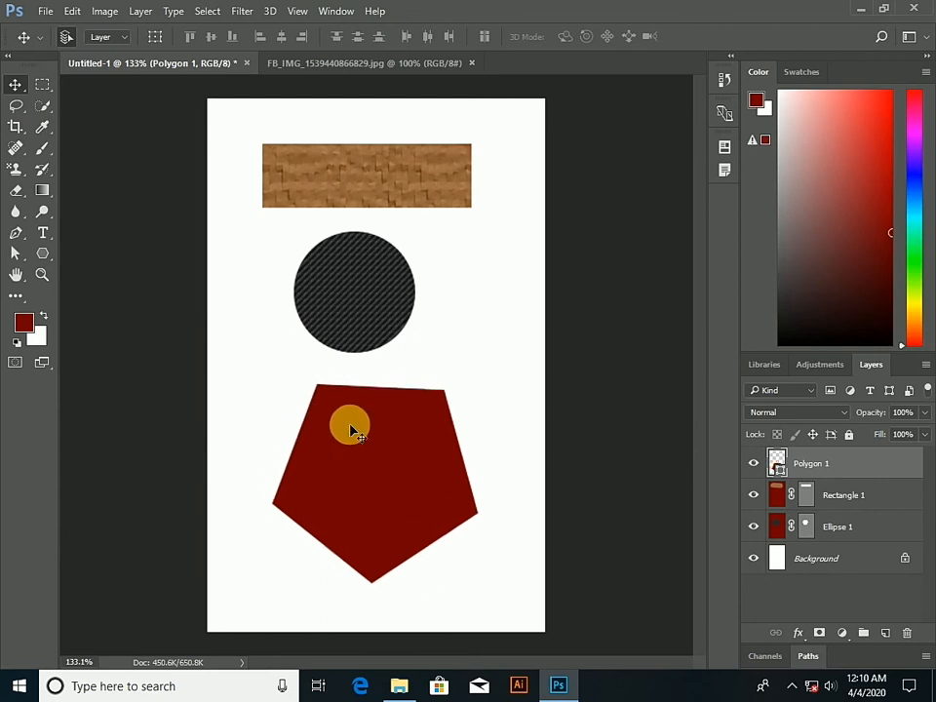
# Return to the Pattern Stamp tool, replace the patterns with the Nature Patterns set, and choose the yellow-green leaf pattern
pyautogui.click(16, 172)
pyautogui.click(56, 184)
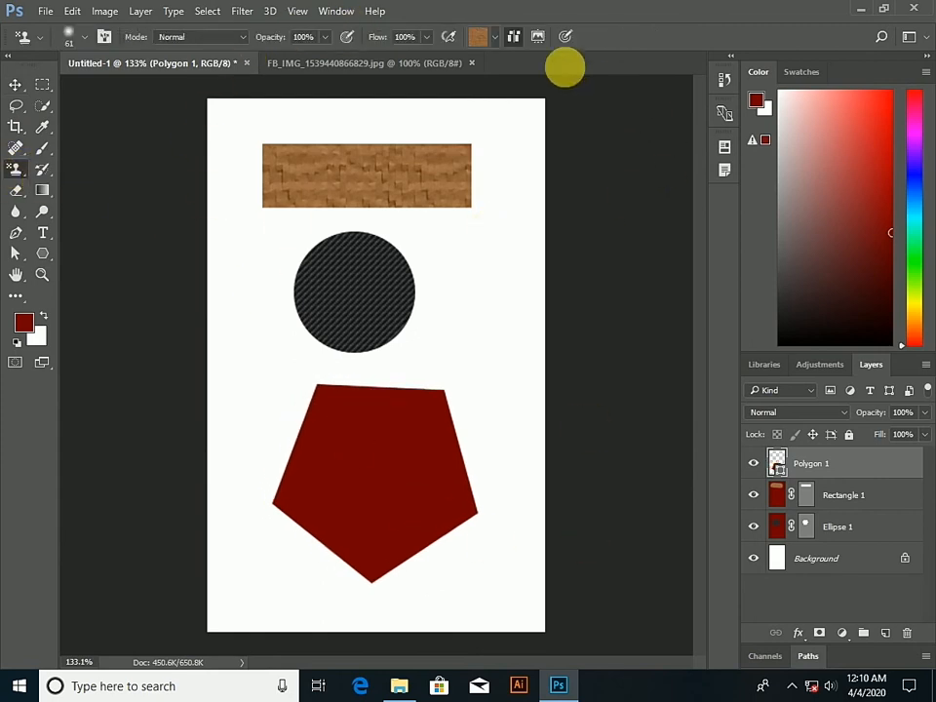
pyautogui.click(496, 37)
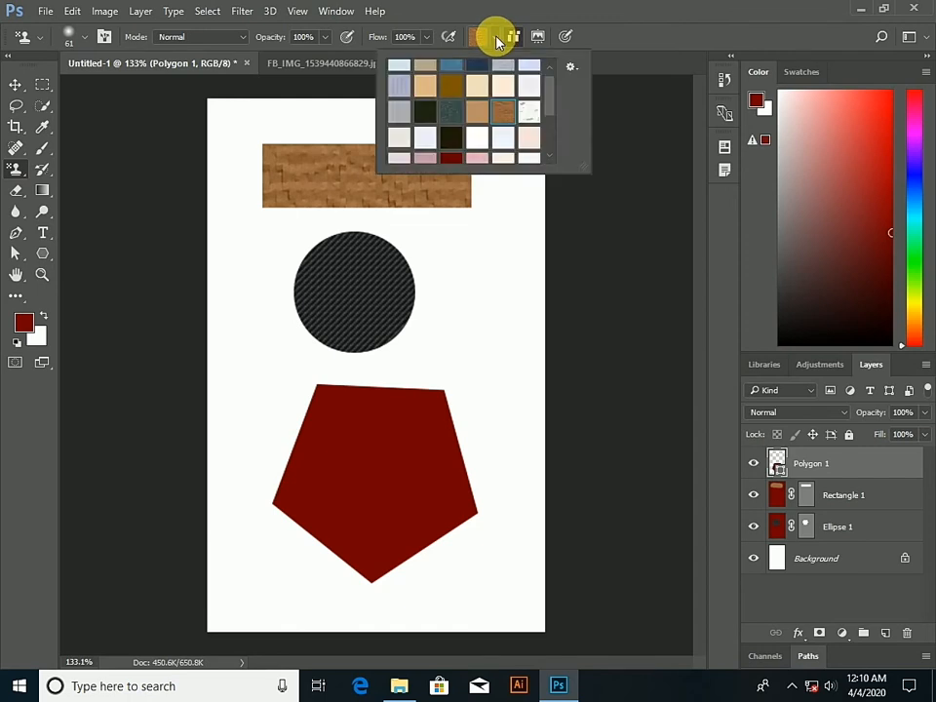
pyautogui.click(570, 68)
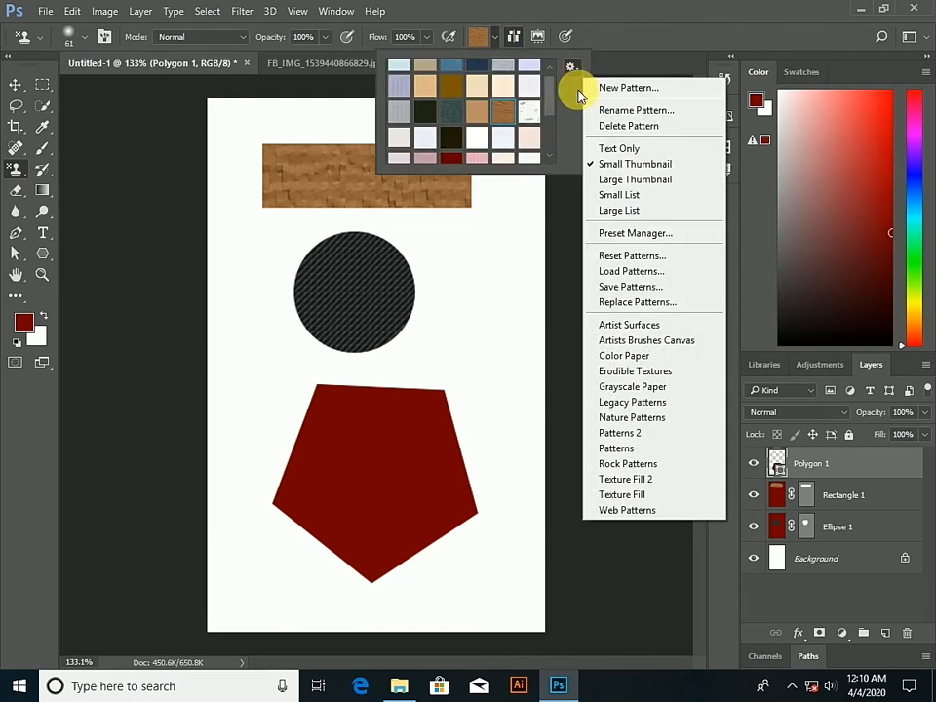
pyautogui.click(642, 417)
pyautogui.click(429, 268)
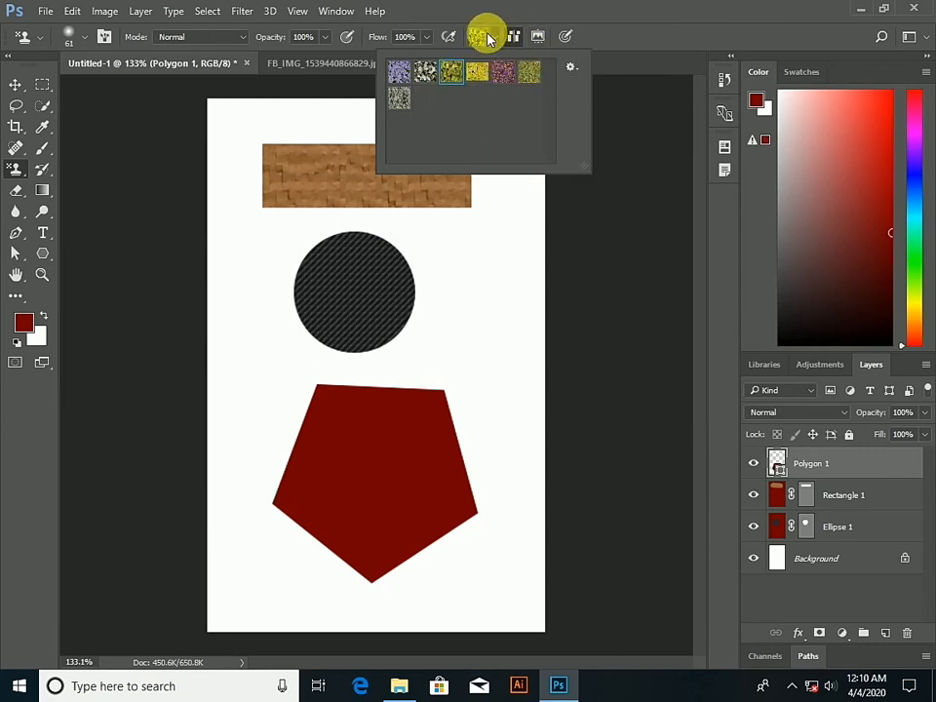
pyautogui.click(488, 39)
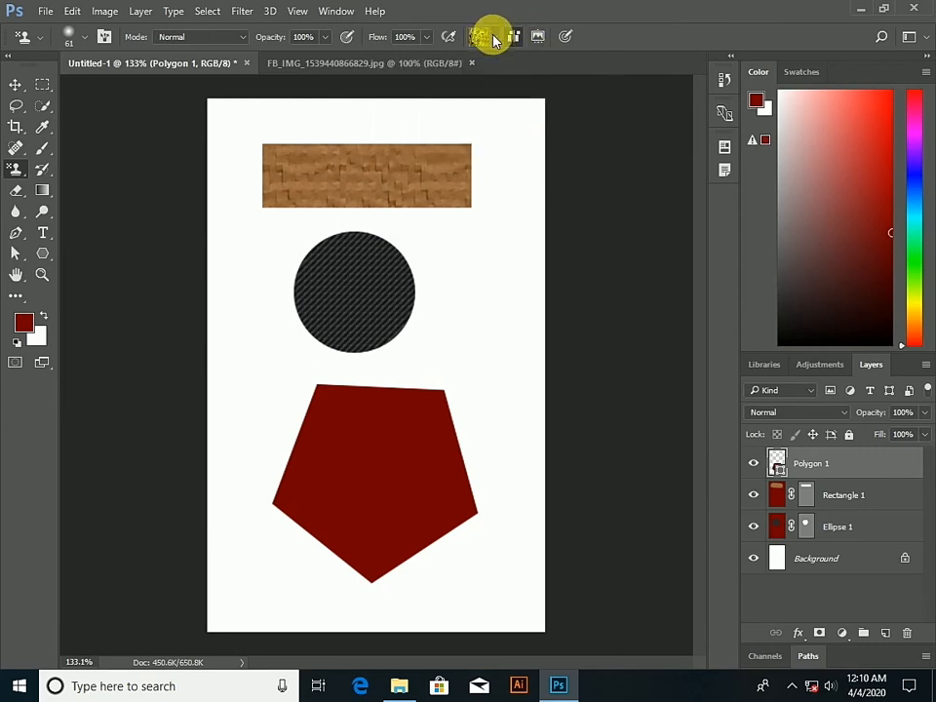
# Rasterize the pentagon's shape layer and stamp the leaf pattern over the whole pentagon
pyautogui.click(369, 441)
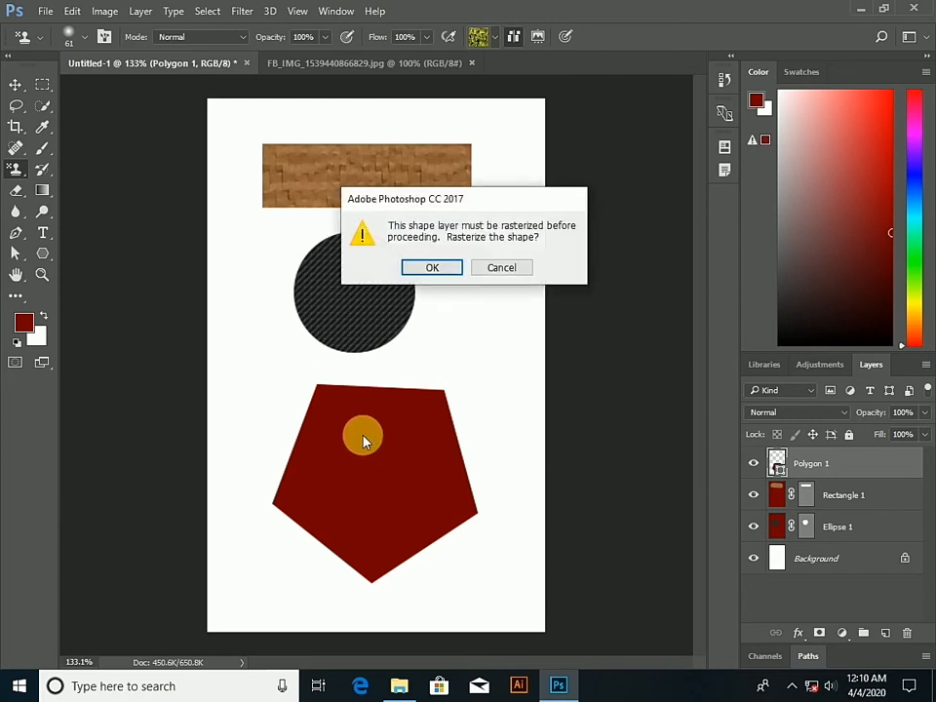
pyautogui.click(432, 270)
pyautogui.moveTo(378, 488)
pyautogui.mouseDown()
pyautogui.moveTo(373, 452)
pyautogui.moveTo(357, 476)
pyautogui.moveTo(384, 433)
pyautogui.moveTo(368, 417)
pyautogui.moveTo(317, 439)
pyautogui.moveTo(461, 450)
pyautogui.moveTo(455, 512)
pyautogui.moveTo(420, 559)
pyautogui.moveTo(353, 547)
pyautogui.moveTo(341, 474)
pyautogui.moveTo(315, 480)
pyautogui.moveTo(399, 621)
pyautogui.moveTo(450, 572)
pyautogui.moveTo(467, 575)
pyautogui.moveTo(451, 569)
pyautogui.moveTo(400, 502)
pyautogui.moveTo(259, 500)
pyautogui.mouseUp()
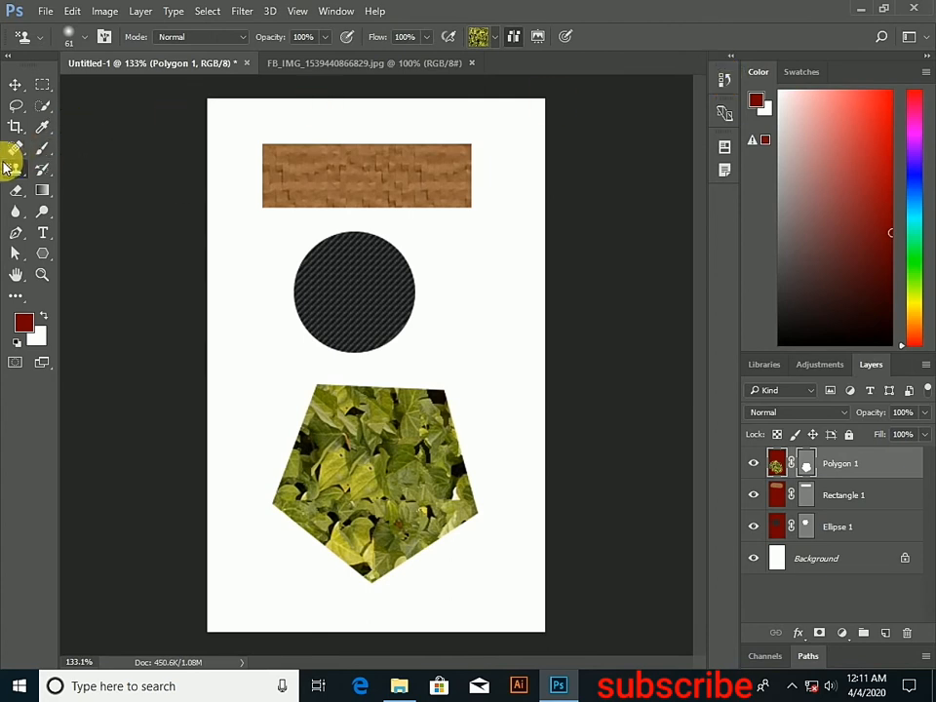
# Activate the History Brush tool and paint away the leaf pattern across the pentagon
pyautogui.moveTo(14, 170); pyautogui.dragTo(57, 171)
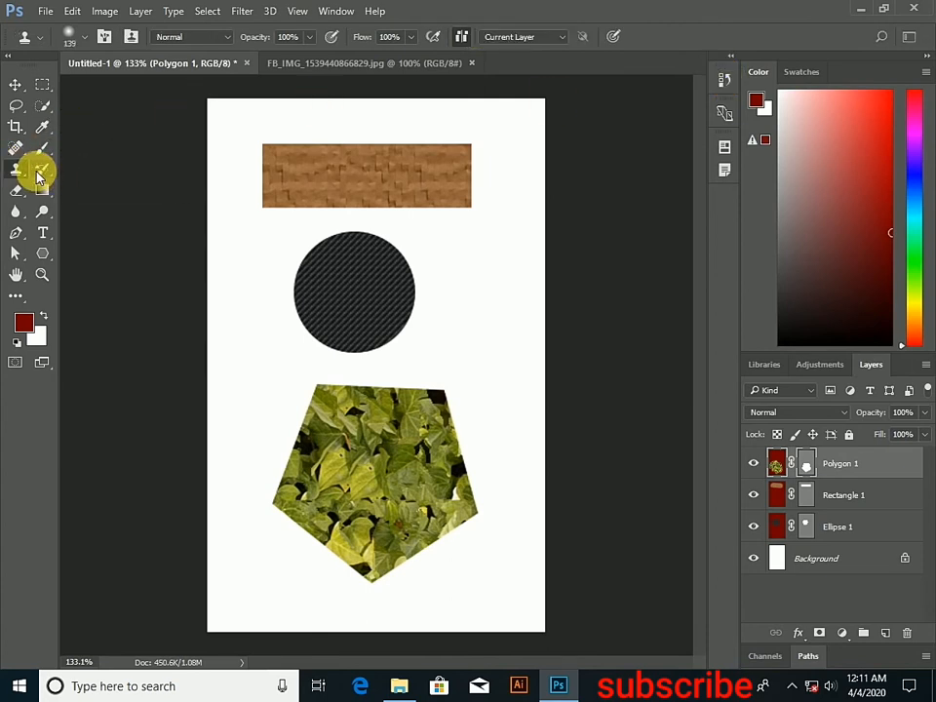
pyautogui.click(41, 173)
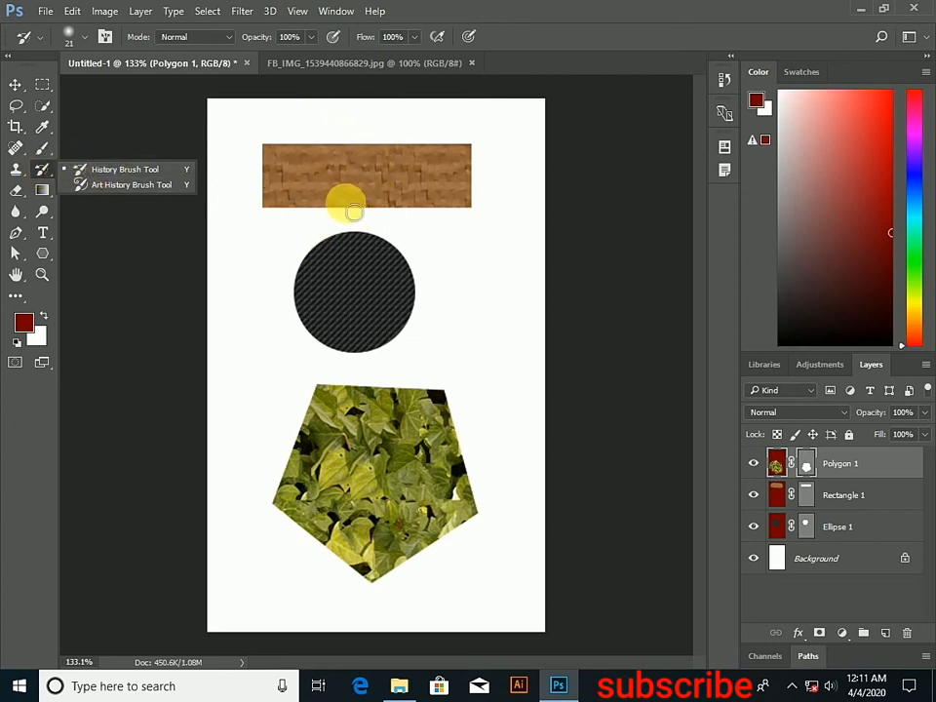
pyautogui.click(131, 172)
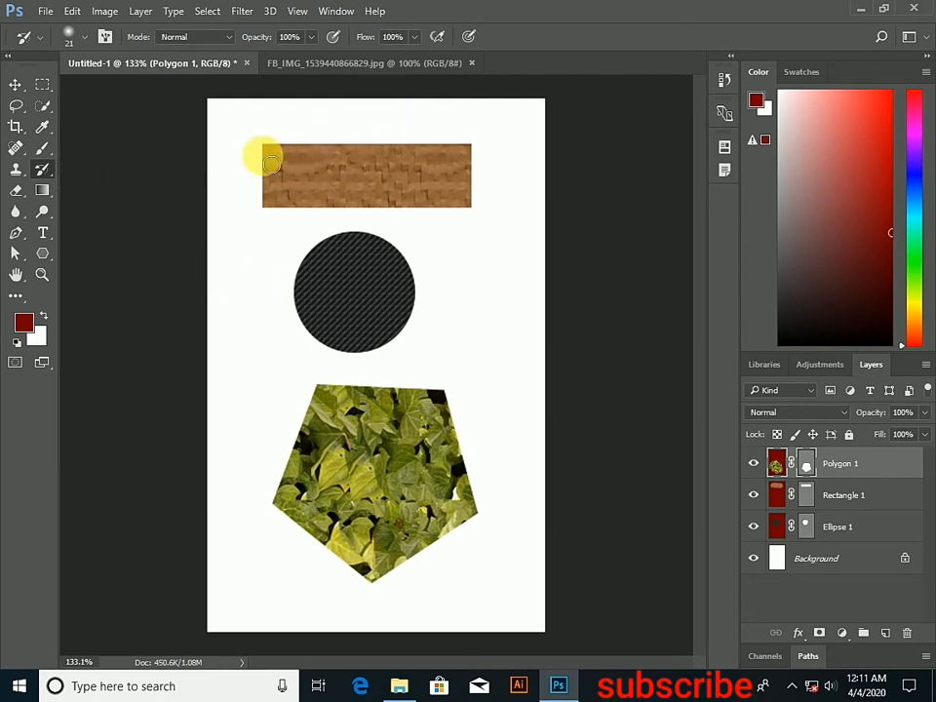
pyautogui.moveTo(271, 164); pyautogui.dragTo(359, 166)
pyautogui.moveTo(313, 411)
pyautogui.mouseDown()
pyautogui.moveTo(410, 401)
pyautogui.moveTo(344, 404)
pyautogui.moveTo(371, 389)
pyautogui.moveTo(307, 400)
pyautogui.moveTo(338, 424)
pyautogui.moveTo(448, 400)
pyautogui.moveTo(329, 452)
pyautogui.moveTo(393, 447)
pyautogui.moveTo(305, 478)
pyautogui.moveTo(312, 413)
pyautogui.moveTo(321, 460)
pyautogui.moveTo(307, 479)
pyautogui.moveTo(328, 450)
pyautogui.moveTo(385, 468)
pyautogui.moveTo(468, 446)
pyautogui.moveTo(359, 462)
pyautogui.moveTo(410, 446)
pyautogui.moveTo(353, 487)
pyautogui.moveTo(343, 548)
pyautogui.moveTo(425, 532)
pyautogui.moveTo(458, 548)
pyautogui.moveTo(445, 522)
pyautogui.moveTo(385, 555)
pyautogui.moveTo(387, 513)
pyautogui.moveTo(344, 522)
pyautogui.moveTo(385, 544)
pyautogui.moveTo(491, 528)
pyautogui.moveTo(466, 536)
pyautogui.moveTo(432, 516)
pyautogui.moveTo(452, 562)
pyautogui.moveTo(402, 549)
pyautogui.moveTo(429, 525)
pyautogui.mouseUp()
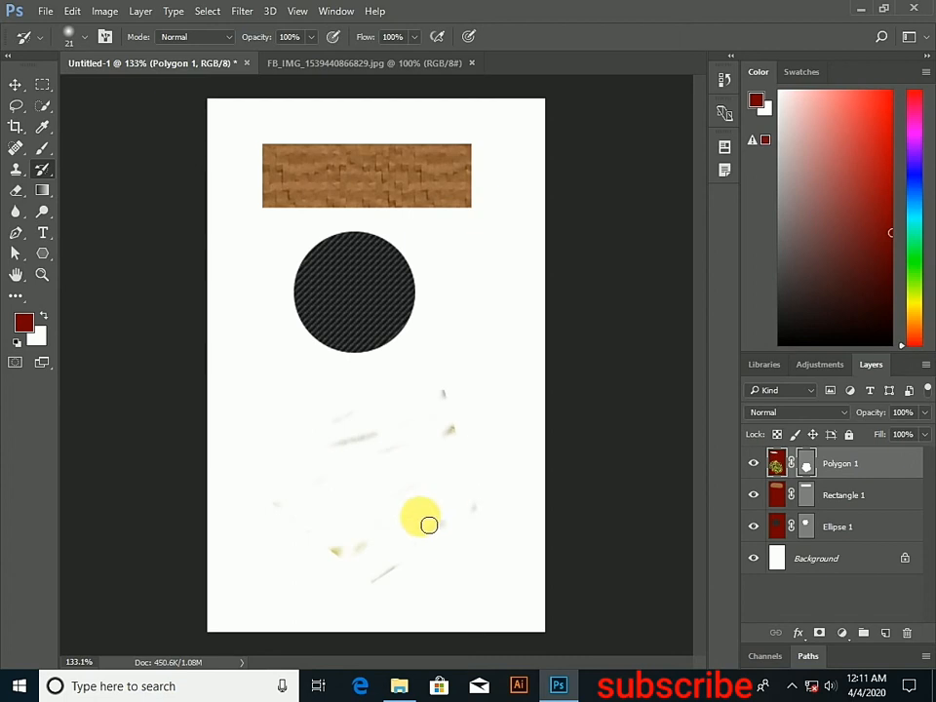
# Paint dark red strokes over the pentagon area with the regular Brush tool
pyautogui.rightClick(42, 150)
pyautogui.click(98, 148)
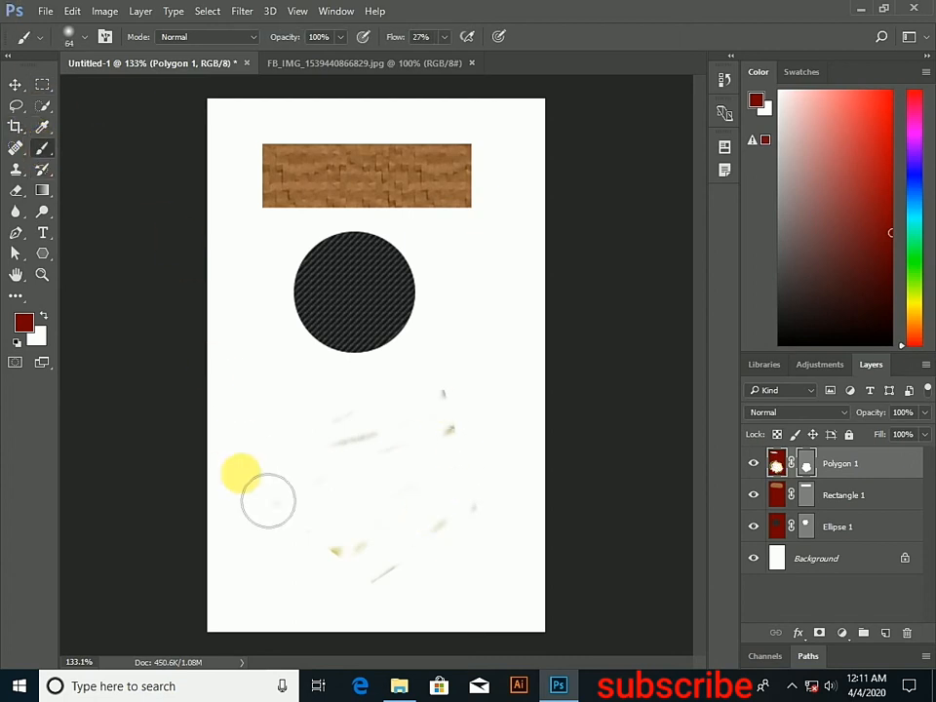
pyautogui.moveTo(268, 502)
pyautogui.mouseDown()
pyautogui.moveTo(370, 455)
pyautogui.moveTo(354, 510)
pyautogui.moveTo(328, 449)
pyautogui.moveTo(428, 450)
pyautogui.moveTo(425, 509)
pyautogui.moveTo(455, 484)
pyautogui.moveTo(445, 450)
pyautogui.moveTo(433, 482)
pyautogui.moveTo(159, 164)
pyautogui.mouseUp()
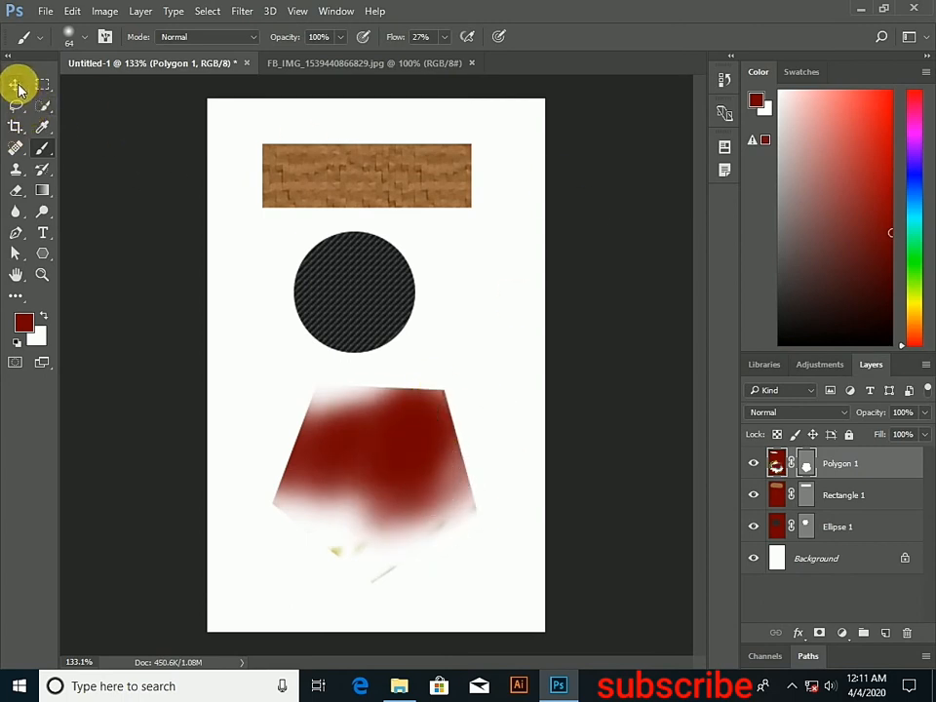
# Paint away the dark red strokes on the pentagon with the History Brush
pyautogui.click(39, 177)
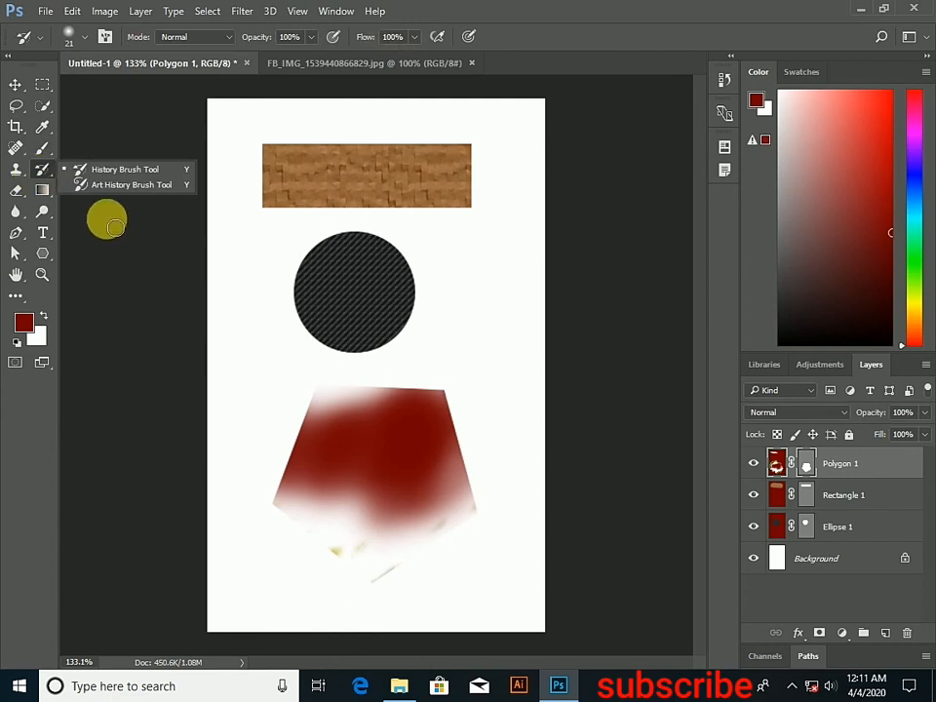
pyautogui.click(115, 174)
pyautogui.moveTo(276, 400)
pyautogui.mouseDown()
pyautogui.moveTo(272, 430)
pyautogui.moveTo(421, 421)
pyautogui.moveTo(404, 401)
pyautogui.moveTo(483, 400)
pyautogui.moveTo(339, 431)
pyautogui.moveTo(378, 406)
pyautogui.moveTo(448, 430)
pyautogui.moveTo(398, 461)
pyautogui.moveTo(441, 438)
pyautogui.moveTo(437, 449)
pyautogui.moveTo(450, 450)
pyautogui.moveTo(485, 503)
pyautogui.moveTo(426, 492)
pyautogui.moveTo(508, 459)
pyautogui.moveTo(408, 495)
pyautogui.moveTo(511, 496)
pyautogui.moveTo(304, 497)
pyautogui.mouseUp()
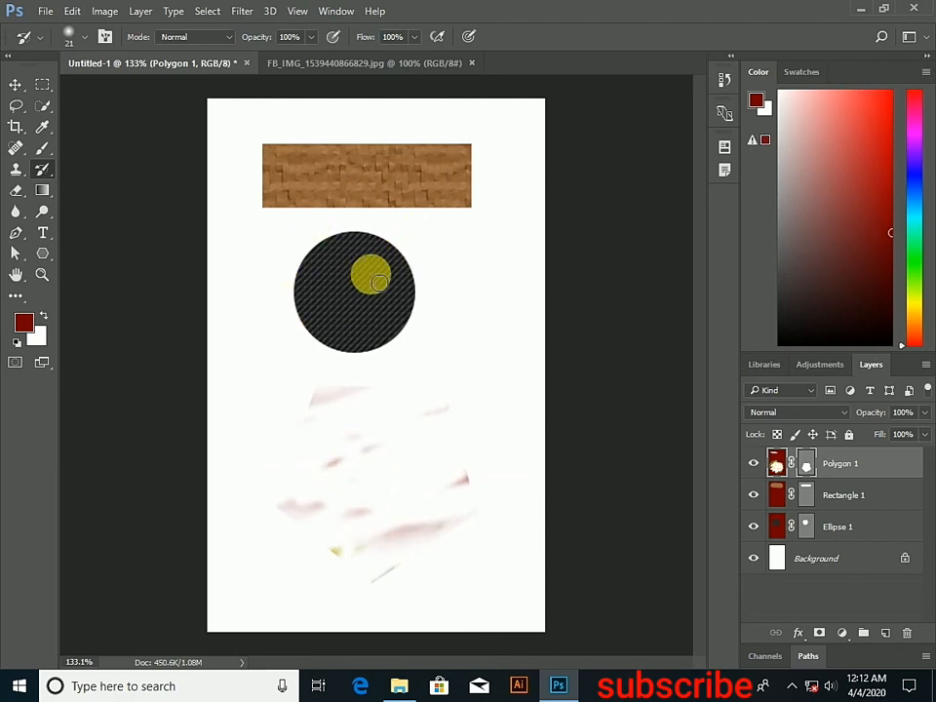
# Select the Ellipse 1 layer and paint away the carbon fiber circle with the History Brush
pyautogui.click(852, 528)
pyautogui.moveTo(324, 286)
pyautogui.mouseDown()
pyautogui.moveTo(311, 256)
pyautogui.moveTo(319, 251)
pyautogui.moveTo(240, 326)
pyautogui.moveTo(259, 345)
pyautogui.moveTo(332, 290)
pyautogui.moveTo(314, 265)
pyautogui.mouseUp()
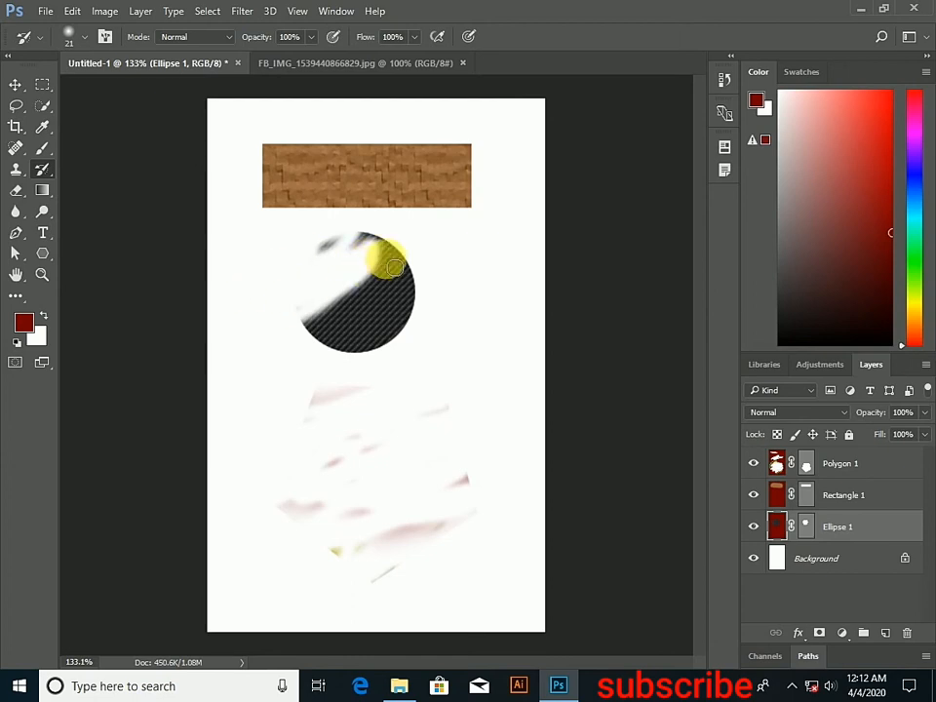
pyautogui.moveTo(392, 265)
pyautogui.mouseDown()
pyautogui.moveTo(342, 256)
pyautogui.moveTo(408, 256)
pyautogui.moveTo(351, 319)
pyautogui.moveTo(287, 344)
pyautogui.moveTo(370, 294)
pyautogui.moveTo(418, 288)
pyautogui.moveTo(373, 347)
pyautogui.moveTo(409, 329)
pyautogui.moveTo(373, 354)
pyautogui.moveTo(453, 295)
pyautogui.moveTo(393, 244)
pyautogui.moveTo(367, 259)
pyautogui.moveTo(402, 300)
pyautogui.moveTo(367, 288)
pyautogui.mouseUp()
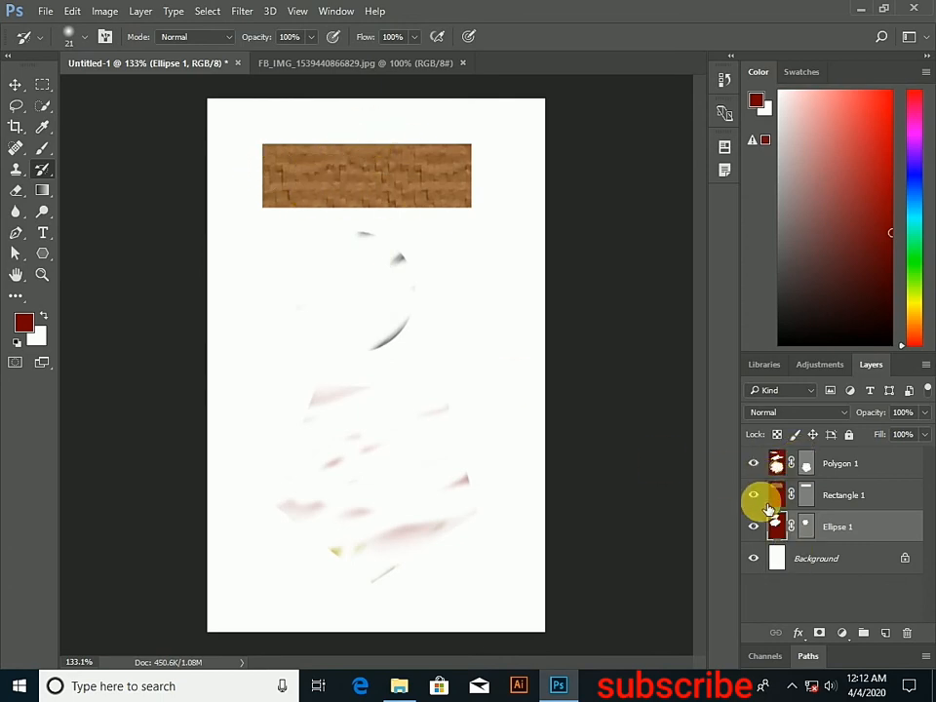
# Select the Rectangle 1 layer and paint away most of its wood-like pattern with the History Brush
pyautogui.click(754, 497)
pyautogui.click(754, 498)
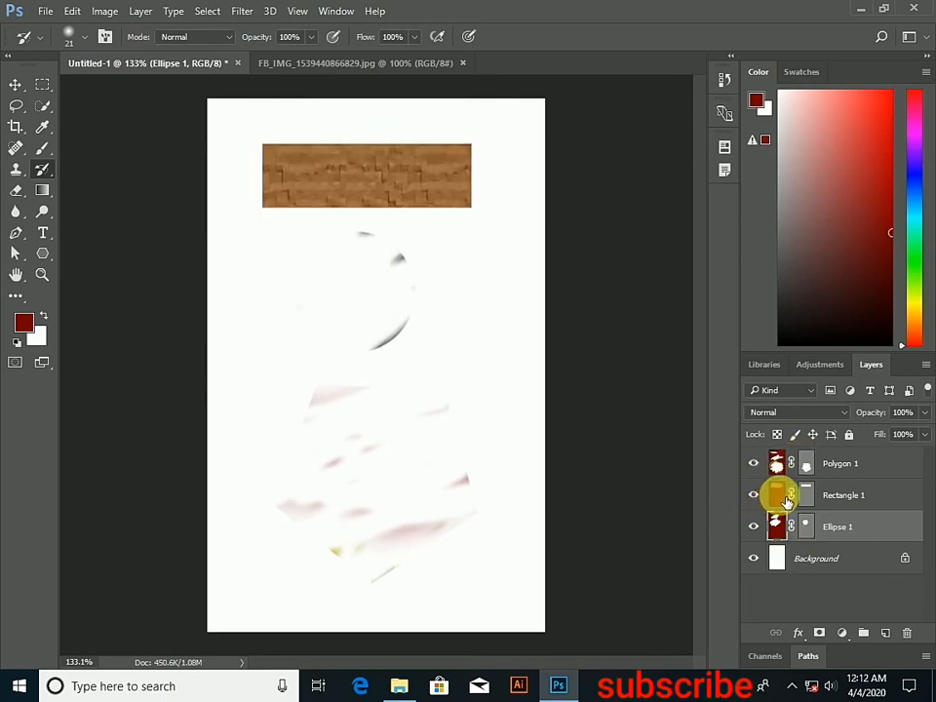
pyautogui.click(856, 498)
pyautogui.moveTo(268, 177); pyautogui.dragTo(385, 178)
pyautogui.moveTo(273, 157)
pyautogui.mouseDown()
pyautogui.moveTo(336, 149)
pyautogui.moveTo(412, 210)
pyautogui.moveTo(304, 217)
pyautogui.moveTo(402, 202)
pyautogui.mouseUp()
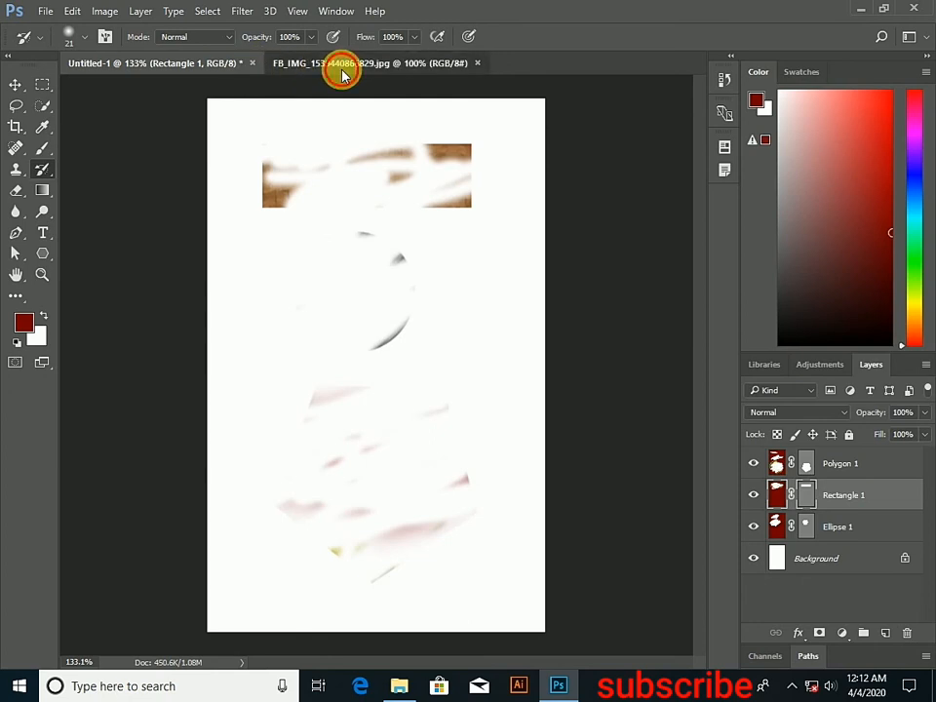
# Switch to the boy's photo and brush dark red strokes over the trees and sky beside him
pyautogui.click(346, 63)
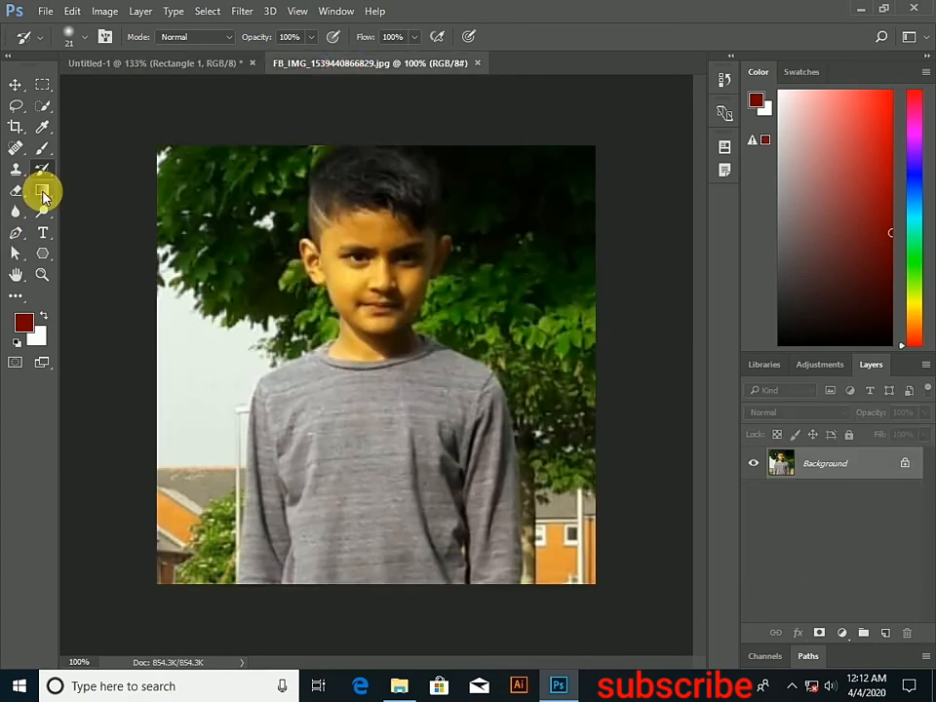
pyautogui.click(43, 151)
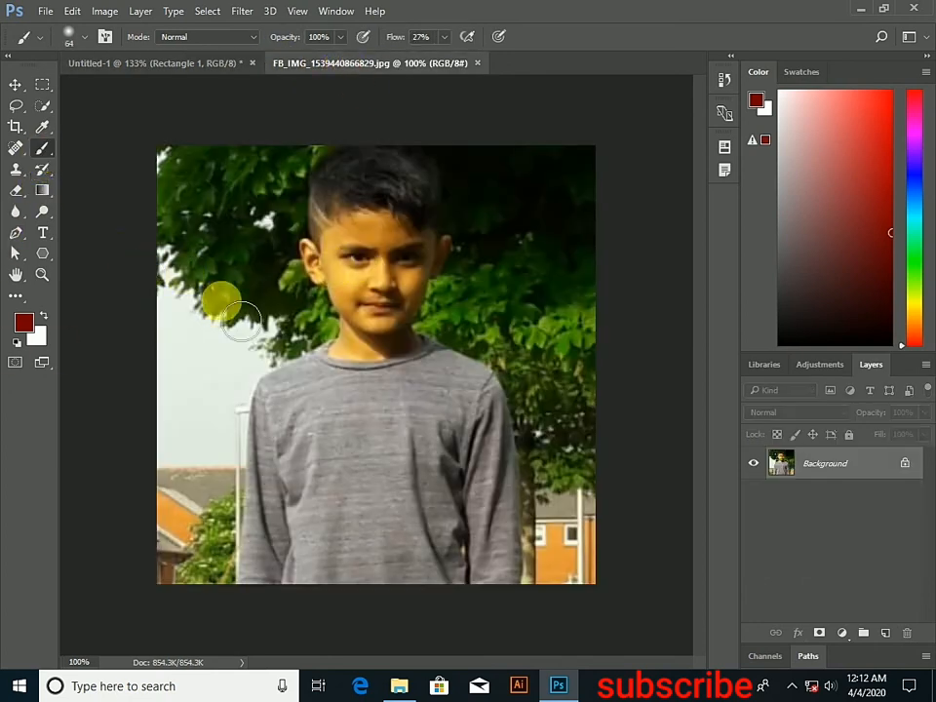
pyautogui.moveTo(245, 216)
pyautogui.mouseDown()
pyautogui.moveTo(244, 309)
pyautogui.moveTo(126, 439)
pyautogui.moveTo(204, 300)
pyautogui.mouseUp()
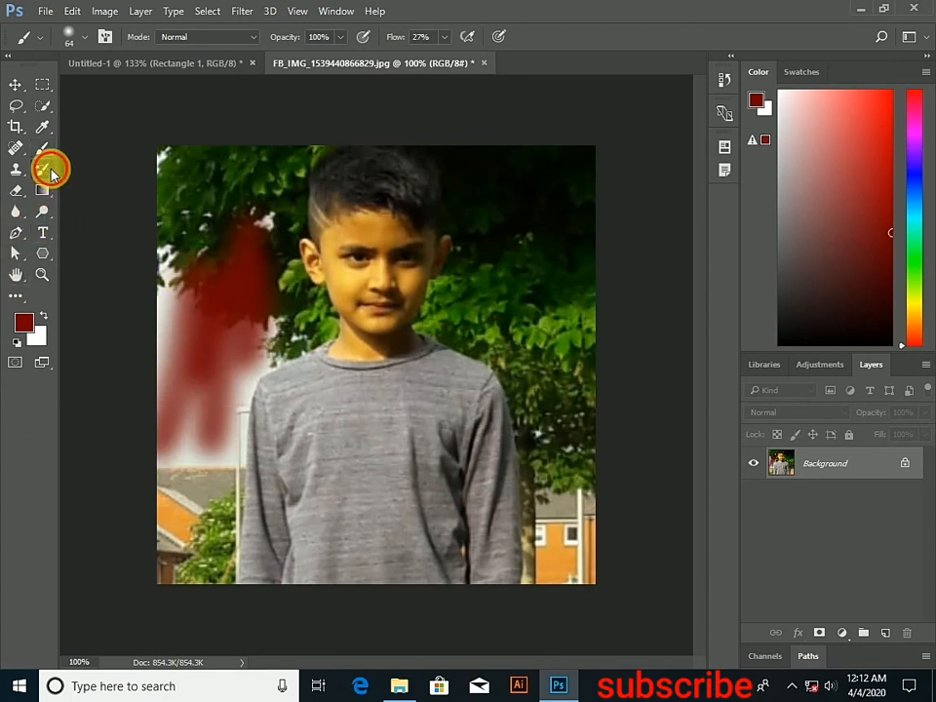
# Restore the original trees and sky under the dark red strokes with the History Brush
pyautogui.moveTo(52, 173)
pyautogui.mouseDown()
pyautogui.moveTo(48, 167)
pyautogui.moveTo(77, 172)
pyautogui.mouseUp()
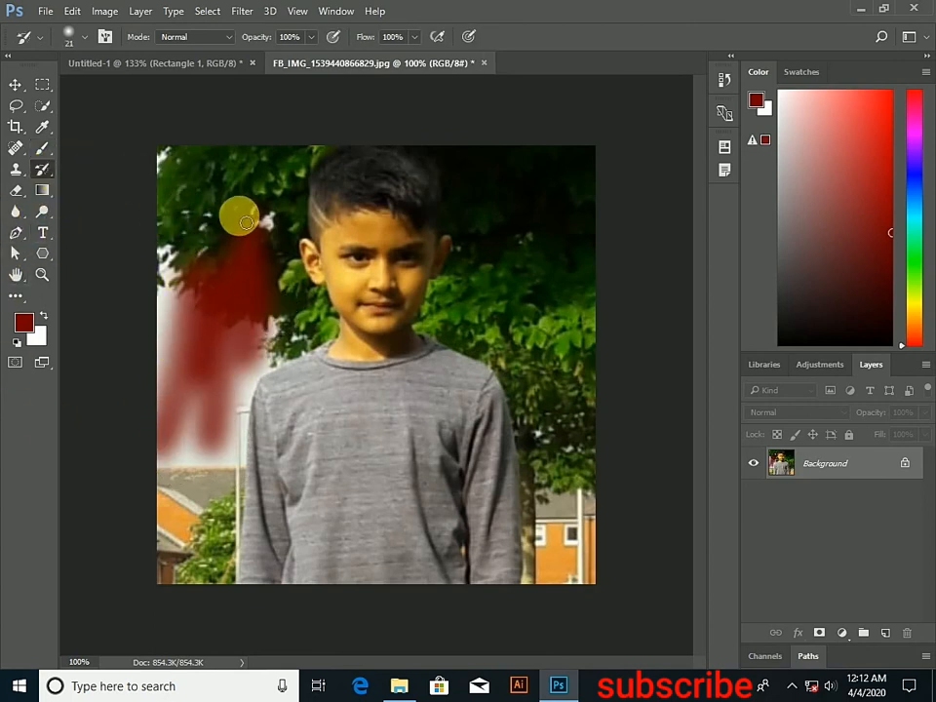
pyautogui.moveTo(246, 223)
pyautogui.mouseDown()
pyautogui.moveTo(232, 366)
pyautogui.moveTo(268, 265)
pyautogui.moveTo(255, 195)
pyautogui.moveTo(243, 335)
pyautogui.mouseUp()
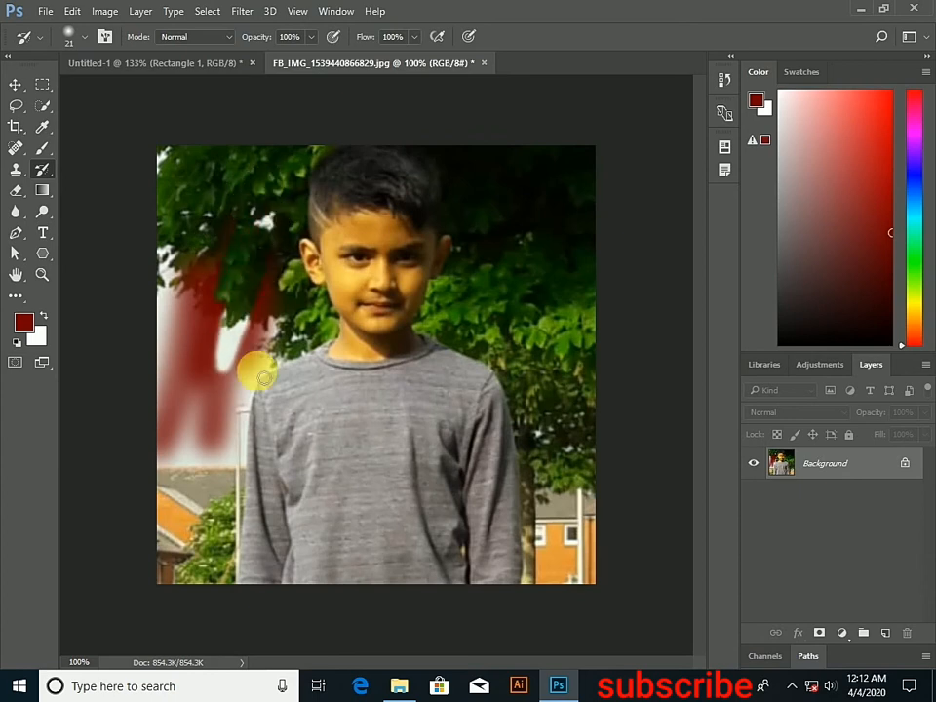
pyautogui.moveTo(264, 377)
pyautogui.mouseDown()
pyautogui.moveTo(249, 340)
pyautogui.moveTo(167, 578)
pyautogui.moveTo(225, 338)
pyautogui.moveTo(203, 363)
pyautogui.moveTo(194, 344)
pyautogui.moveTo(240, 287)
pyautogui.moveTo(227, 235)
pyautogui.moveTo(192, 522)
pyautogui.moveTo(217, 402)
pyautogui.mouseUp()
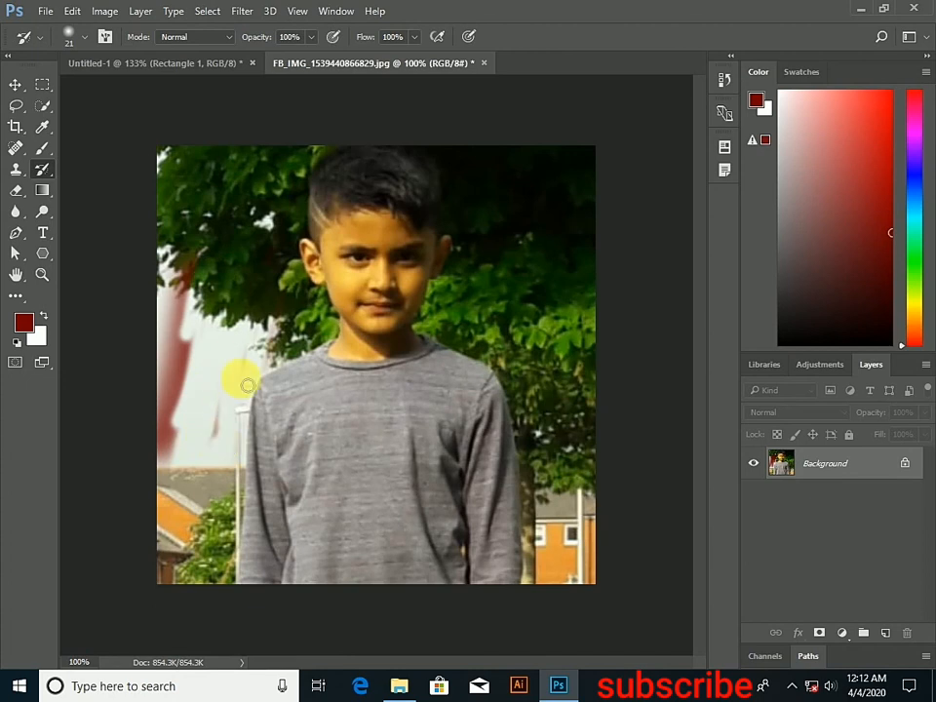
pyautogui.moveTo(166, 381)
pyautogui.mouseDown()
pyautogui.moveTo(219, 230)
pyautogui.moveTo(143, 409)
pyautogui.mouseUp()
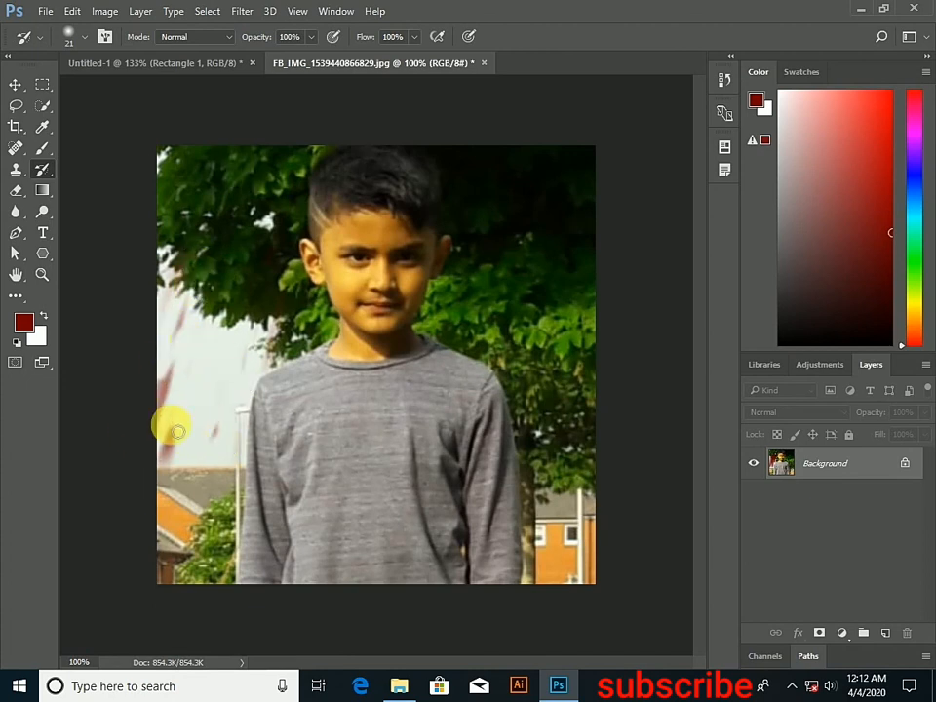
# Activate the Art History Brush tool and paint over the tree foliage beside the boy's head
pyautogui.rightClick(44, 173)
pyautogui.click(102, 186)
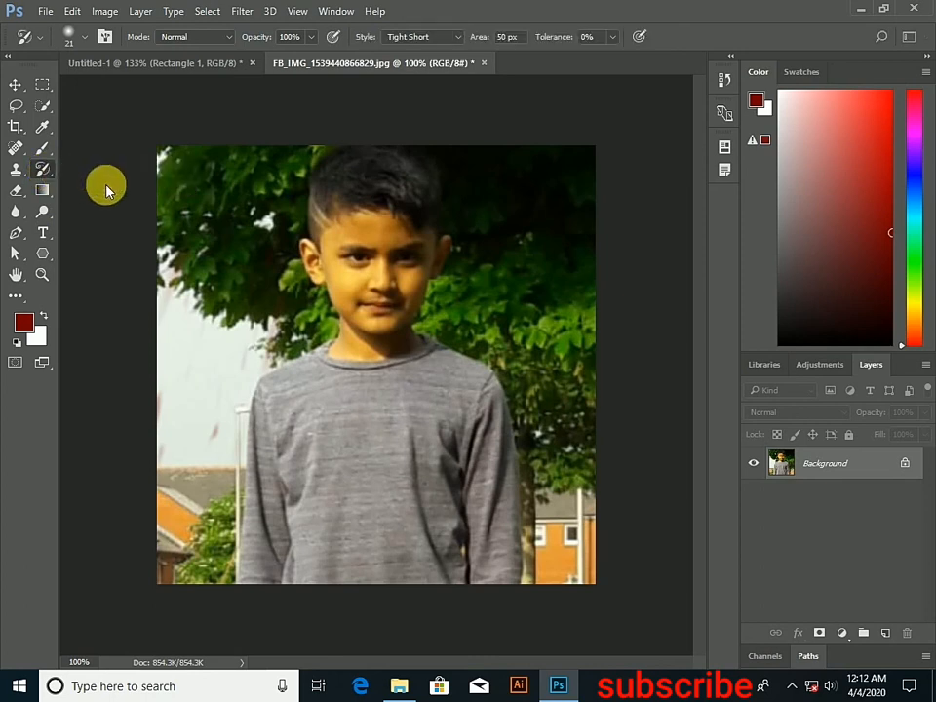
pyautogui.moveTo(180, 282)
pyautogui.mouseDown()
pyautogui.moveTo(229, 281)
pyautogui.moveTo(237, 253)
pyautogui.moveTo(237, 317)
pyautogui.moveTo(215, 350)
pyautogui.mouseUp()
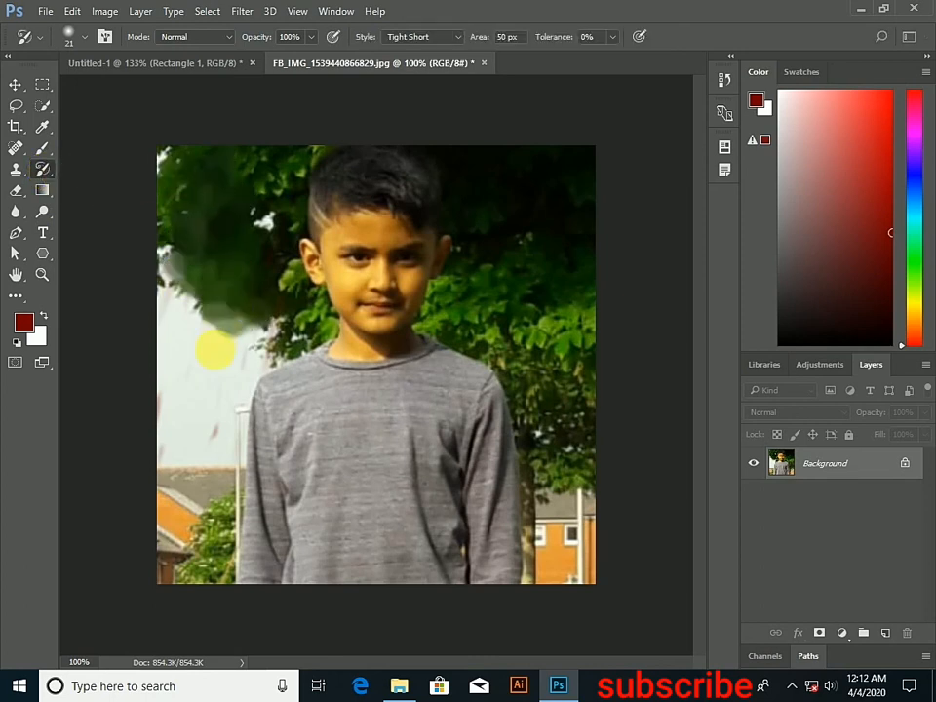
pyautogui.rightClick(47, 172)
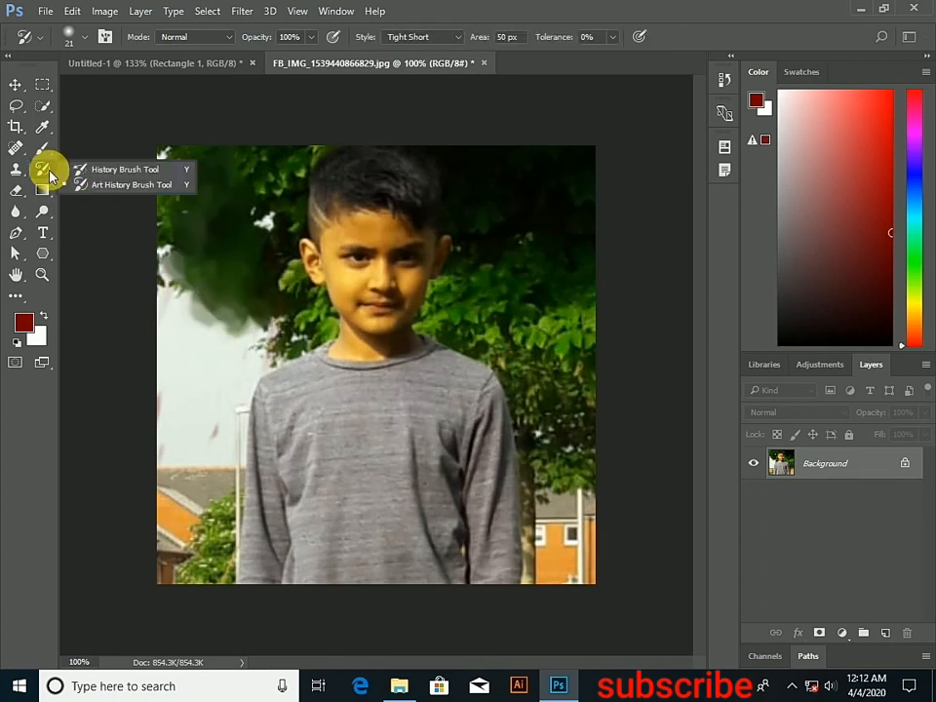
# Paint over the tree foliage, the bushes and the upper part of the boy's shirt with the Art History Brush
pyautogui.click(97, 184)
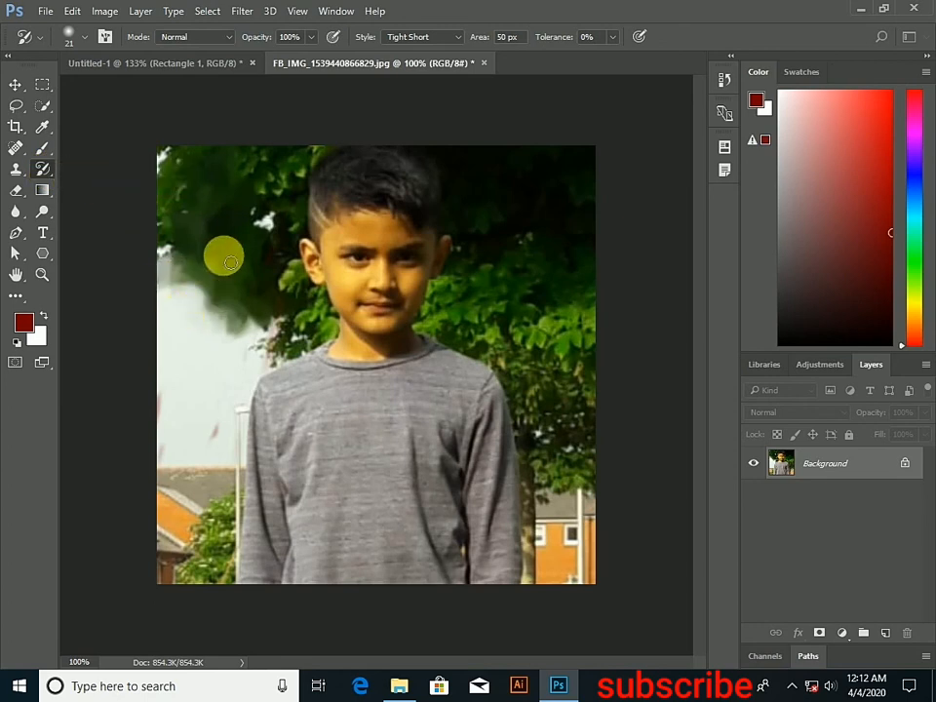
pyautogui.moveTo(224, 485)
pyautogui.mouseDown()
pyautogui.moveTo(395, 378)
pyautogui.moveTo(460, 324)
pyautogui.moveTo(504, 268)
pyautogui.moveTo(510, 338)
pyautogui.moveTo(514, 261)
pyautogui.moveTo(530, 228)
pyautogui.moveTo(550, 318)
pyautogui.moveTo(546, 205)
pyautogui.moveTo(575, 323)
pyautogui.moveTo(503, 173)
pyautogui.moveTo(539, 256)
pyautogui.moveTo(570, 220)
pyautogui.moveTo(592, 326)
pyautogui.moveTo(574, 222)
pyautogui.moveTo(580, 166)
pyautogui.moveTo(595, 323)
pyautogui.moveTo(585, 412)
pyautogui.moveTo(485, 312)
pyautogui.moveTo(470, 339)
pyautogui.moveTo(462, 262)
pyautogui.moveTo(537, 330)
pyautogui.moveTo(538, 395)
pyautogui.moveTo(556, 473)
pyautogui.moveTo(522, 396)
pyautogui.moveTo(528, 435)
pyautogui.moveTo(514, 384)
pyautogui.moveTo(544, 477)
pyautogui.mouseUp()
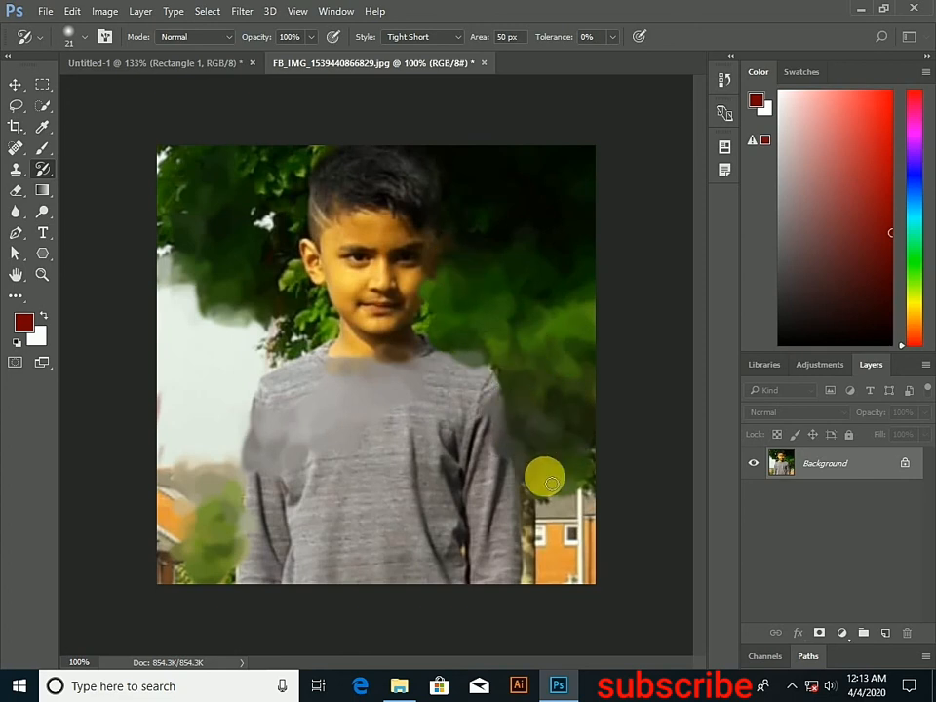
pyautogui.moveTo(259, 176)
pyautogui.mouseDown()
pyautogui.moveTo(255, 206)
pyautogui.moveTo(202, 205)
pyautogui.moveTo(177, 176)
pyautogui.moveTo(201, 313)
pyautogui.moveTo(198, 364)
pyautogui.moveTo(214, 374)
pyautogui.moveTo(236, 312)
pyautogui.moveTo(235, 280)
pyautogui.moveTo(242, 290)
pyautogui.moveTo(270, 278)
pyautogui.mouseUp()
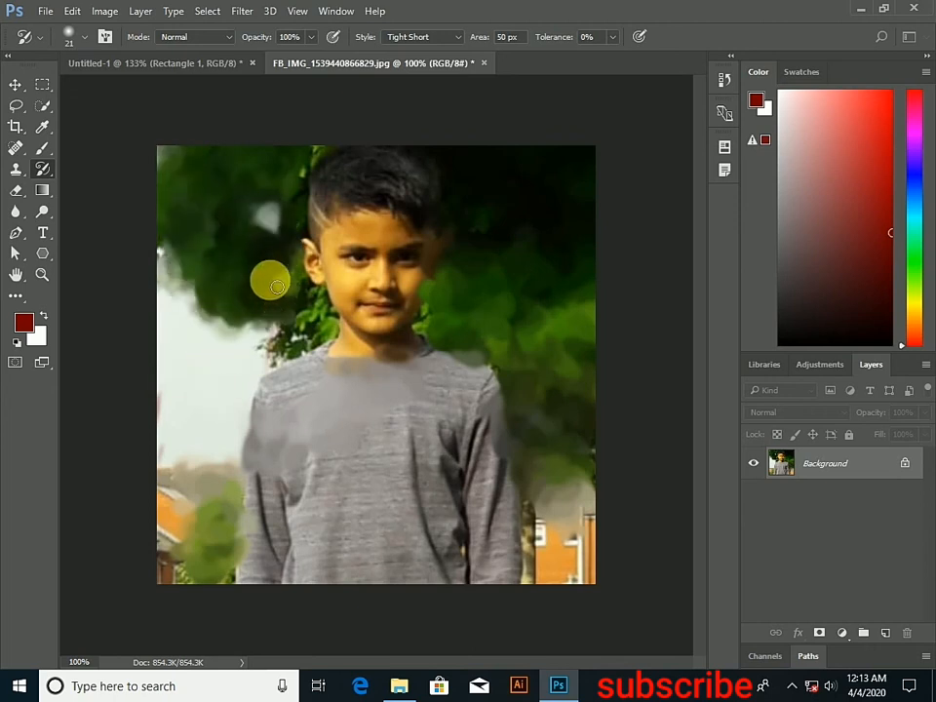
# Switch to the Untitled-1 document and paint away the remaining wood-like pattern on Rectangle 1 with the Art History Brush
pyautogui.rightClick(44, 169)
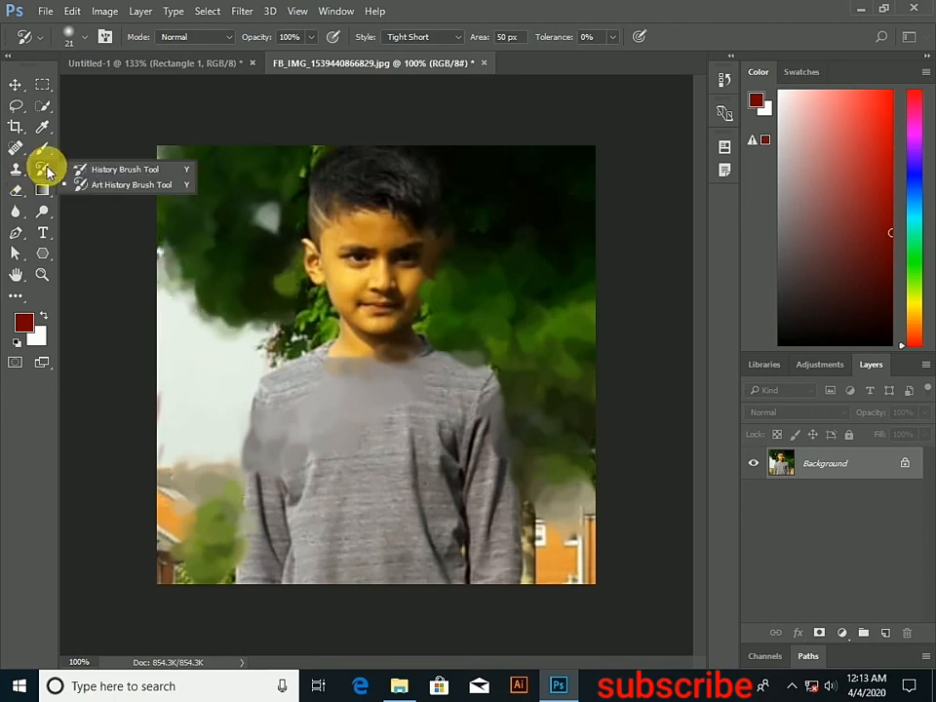
pyautogui.click(142, 63)
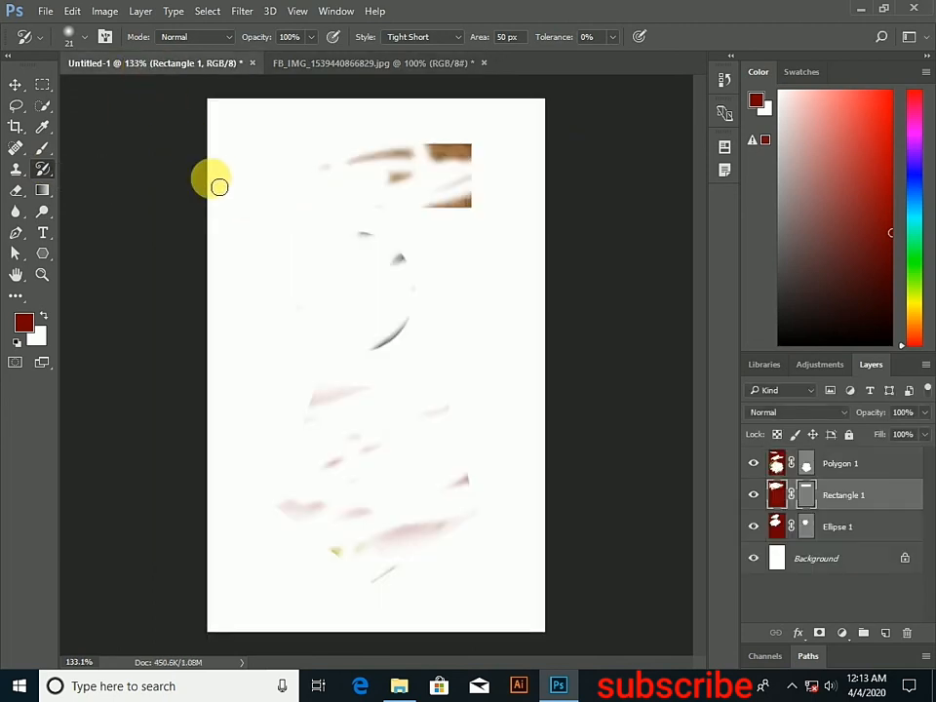
pyautogui.rightClick(53, 174)
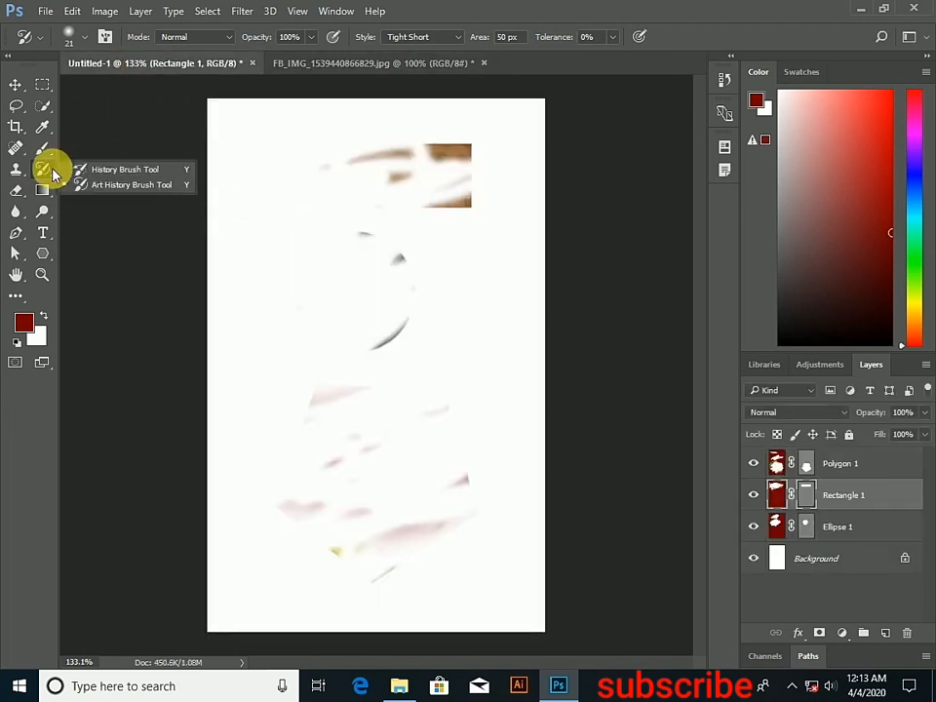
pyautogui.click(98, 186)
pyautogui.moveTo(271, 203)
pyautogui.mouseDown()
pyautogui.moveTo(454, 158)
pyautogui.moveTo(407, 168)
pyautogui.moveTo(460, 184)
pyautogui.moveTo(497, 210)
pyautogui.mouseUp()
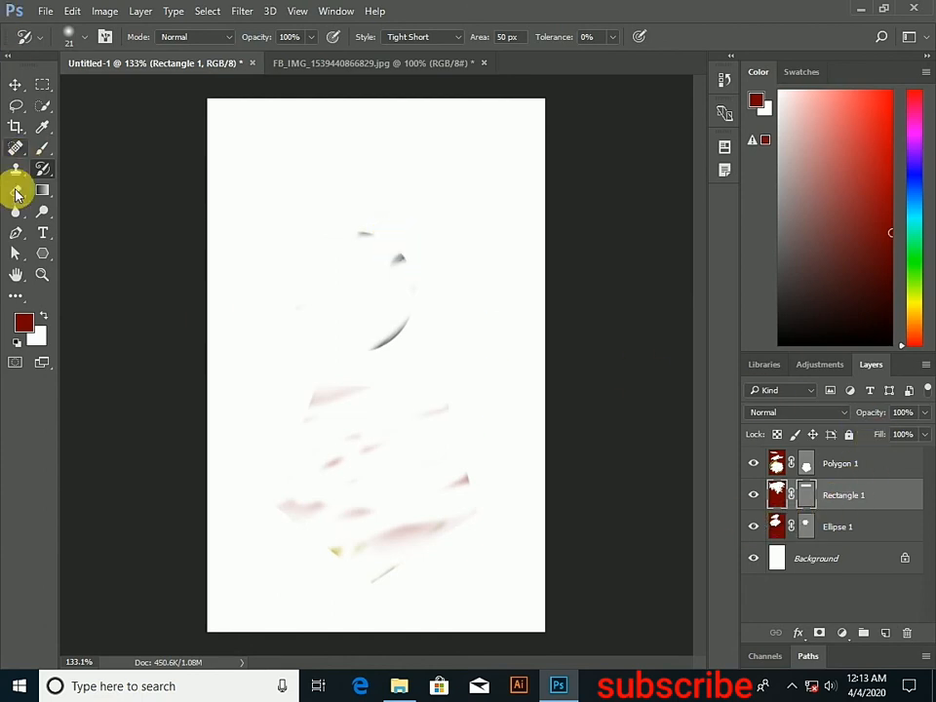
# Draw a dark red five-sided polygon about 168 px wide and 171 px high and move it fully onto the canvas
pyautogui.click(42, 252)
pyautogui.moveTo(263, 144); pyautogui.dragTo(366, 189)
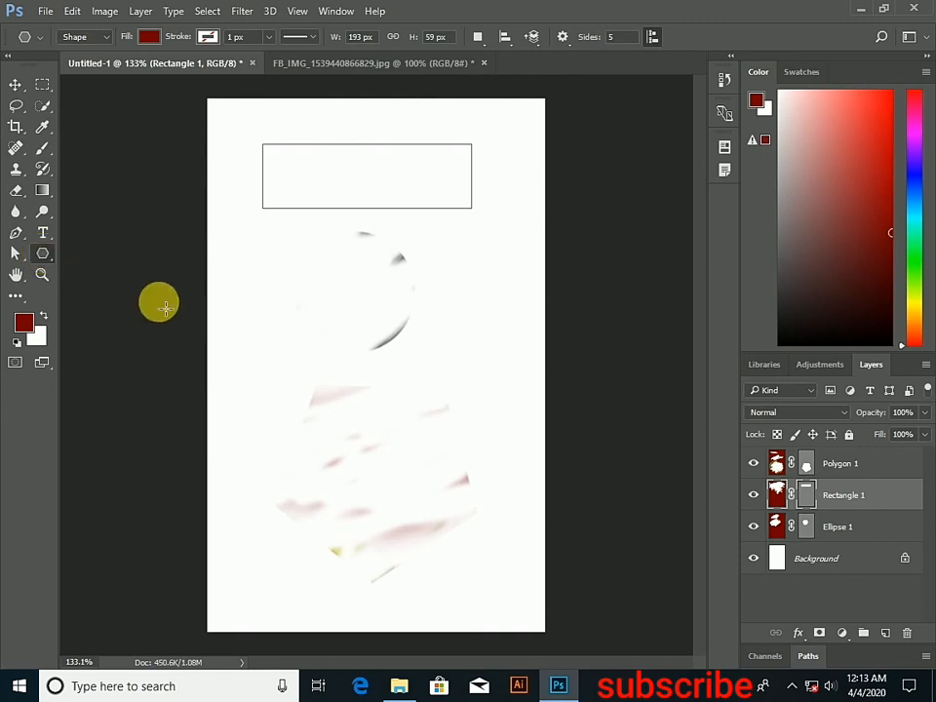
pyautogui.moveTo(240, 299); pyautogui.dragTo(321, 330)
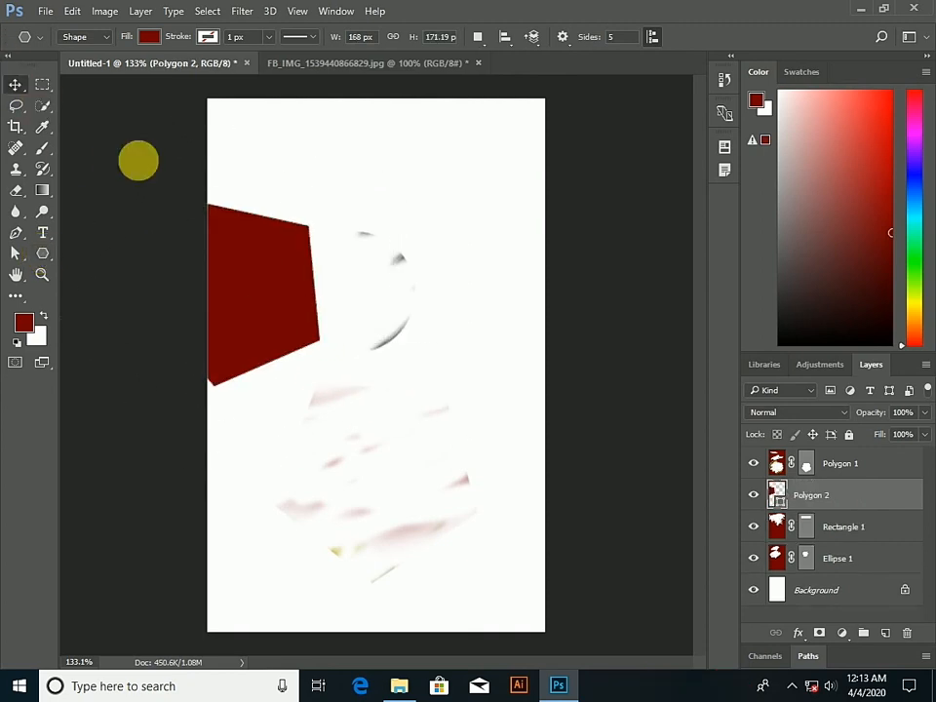
pyautogui.press('v')
pyautogui.moveTo(282, 267); pyautogui.dragTo(388, 284)
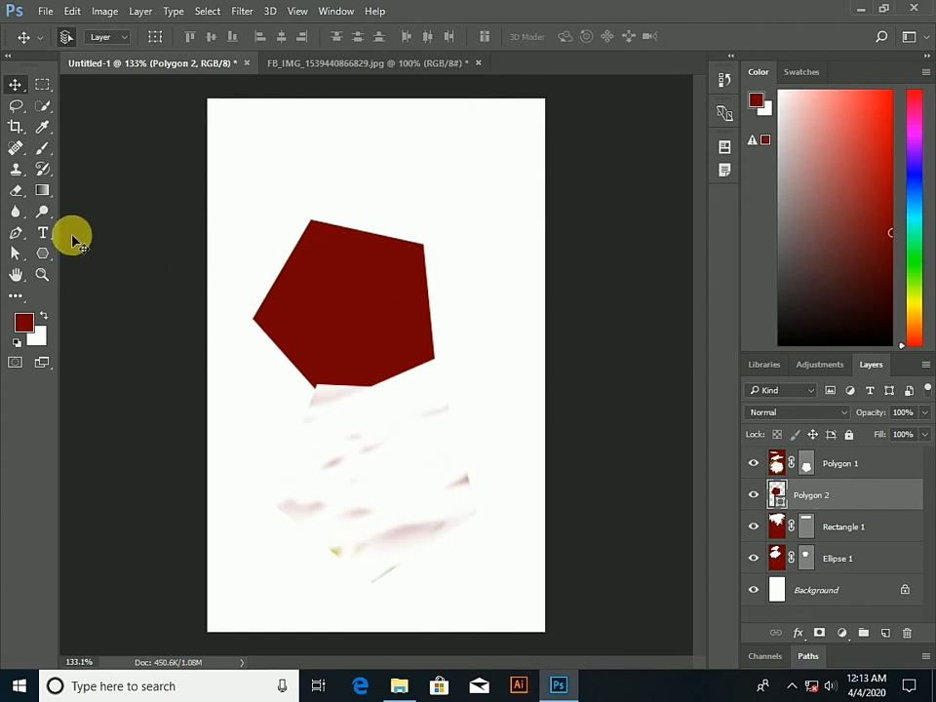
# Draw a dark red rectangle about 207 by 49 px above the polygon and dismiss its live shape properties
pyautogui.click(42, 257)
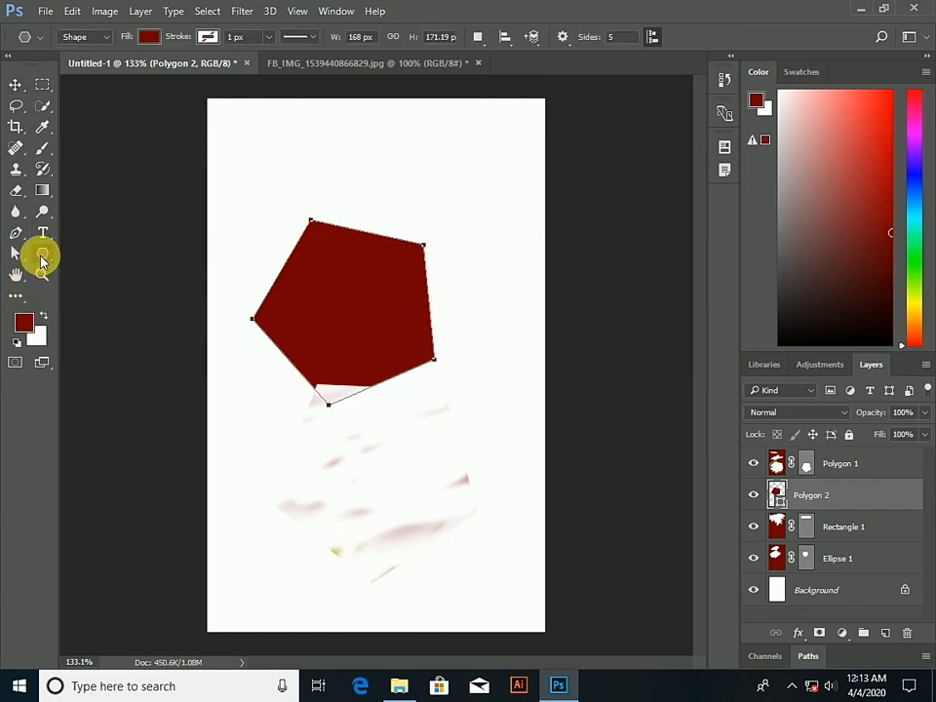
pyautogui.rightClick(42, 257)
pyautogui.click(78, 252)
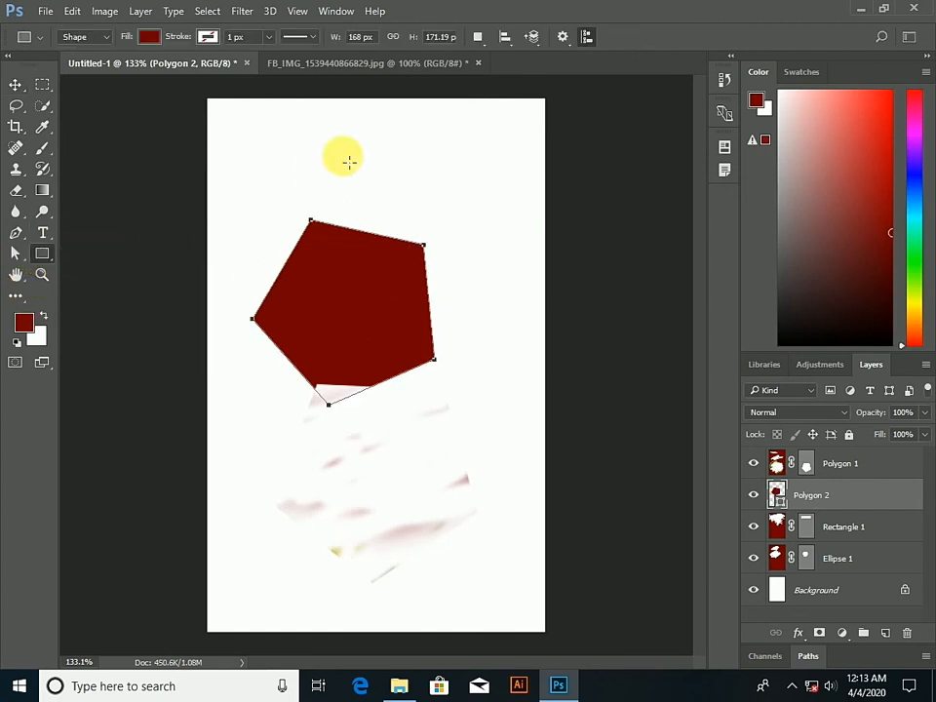
pyautogui.moveTo(299, 126); pyautogui.dragTo(523, 178)
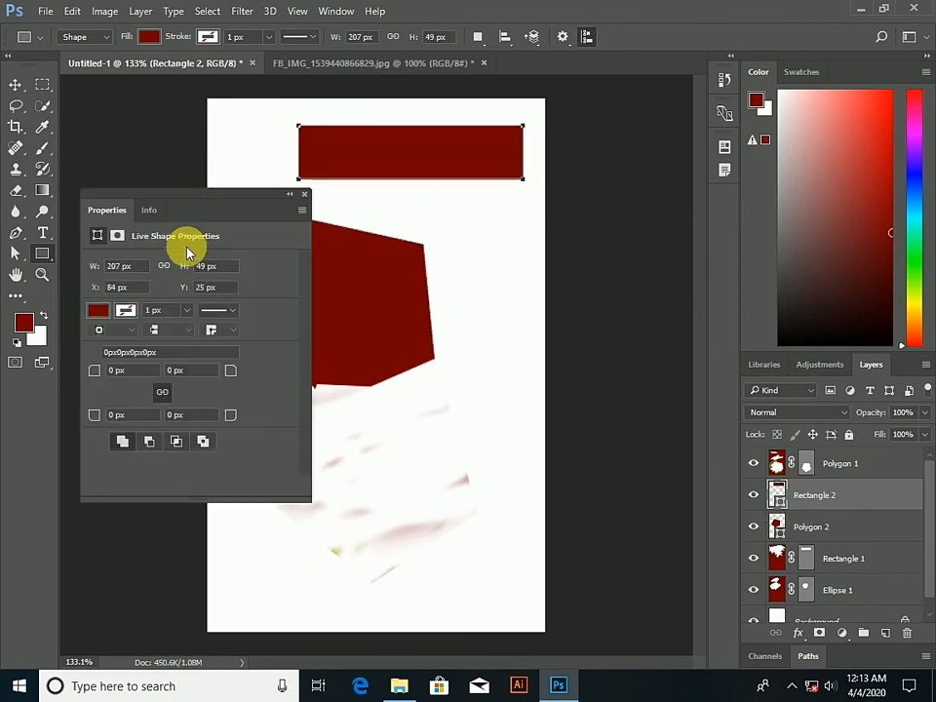
pyautogui.click(305, 195)
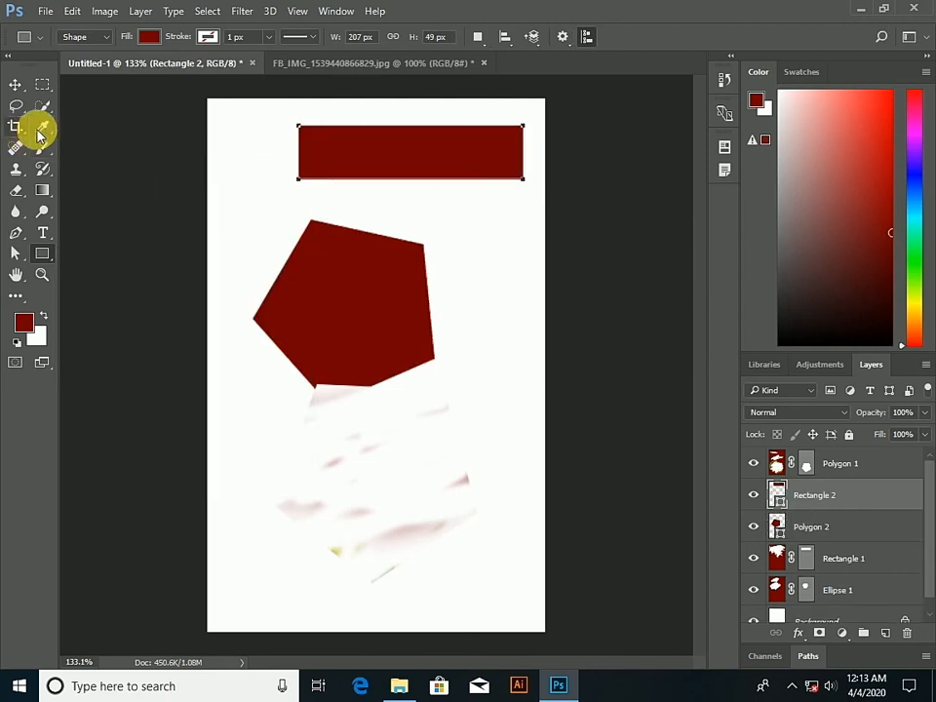
# Rasterize the new dark red rectangle and paint it away completely with the Art History Brush
pyautogui.click(42, 151)
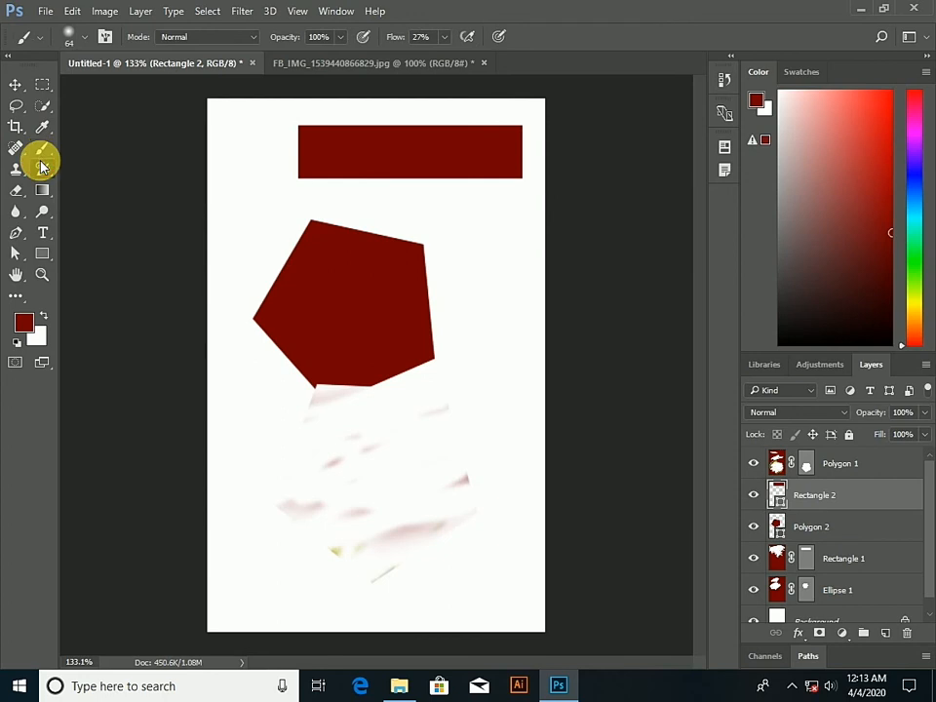
pyautogui.click(42, 169)
pyautogui.click(359, 184)
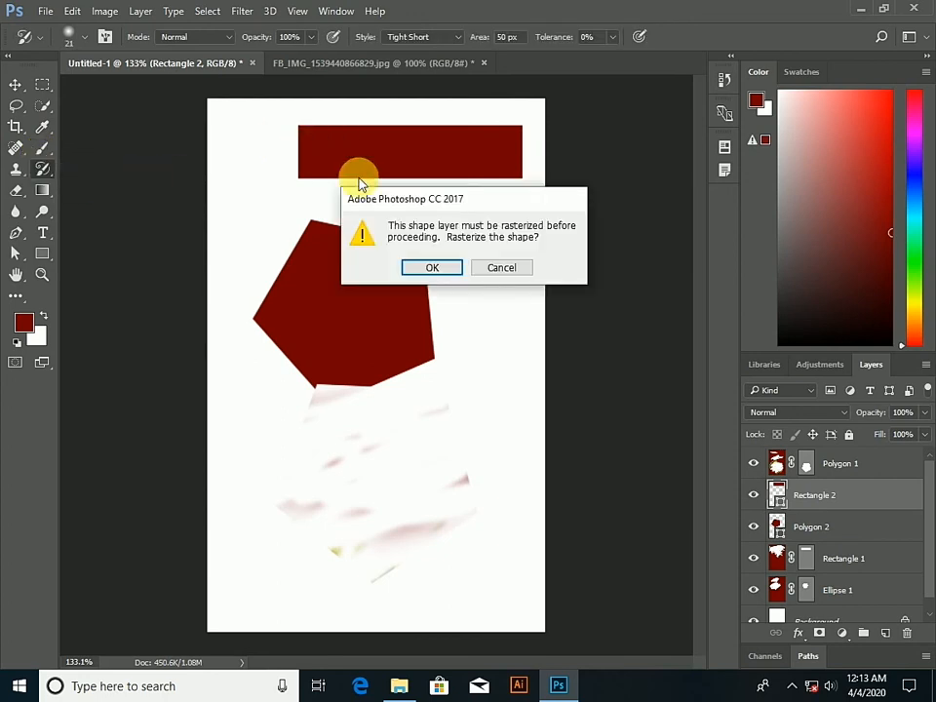
pyautogui.click(431, 270)
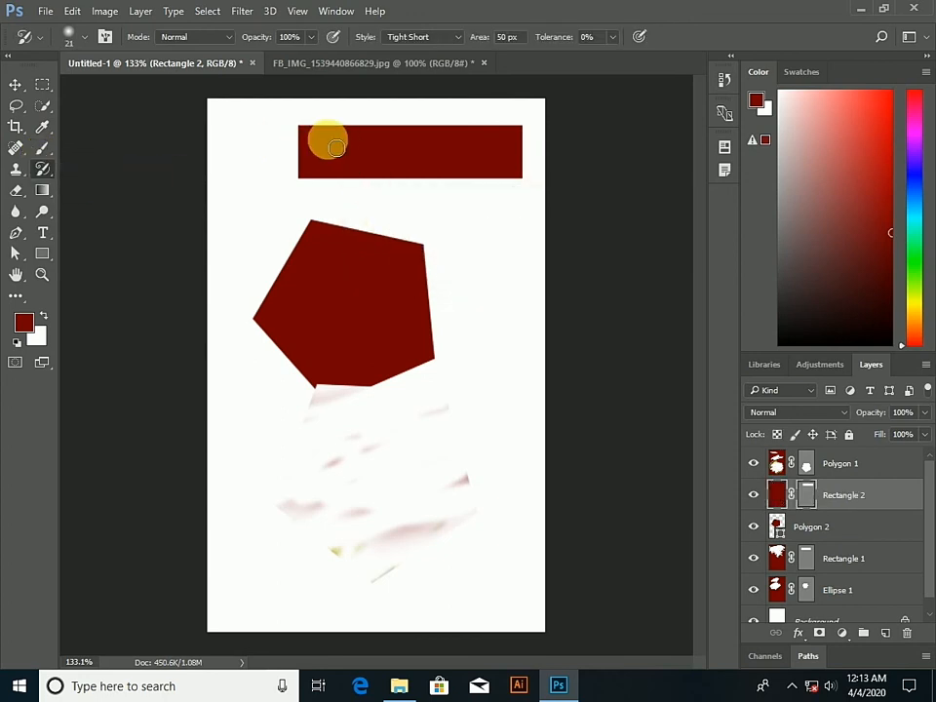
pyautogui.moveTo(336, 148)
pyautogui.mouseDown()
pyautogui.moveTo(428, 152)
pyautogui.moveTo(389, 260)
pyautogui.moveTo(358, 304)
pyautogui.moveTo(317, 186)
pyautogui.moveTo(497, 168)
pyautogui.mouseUp()
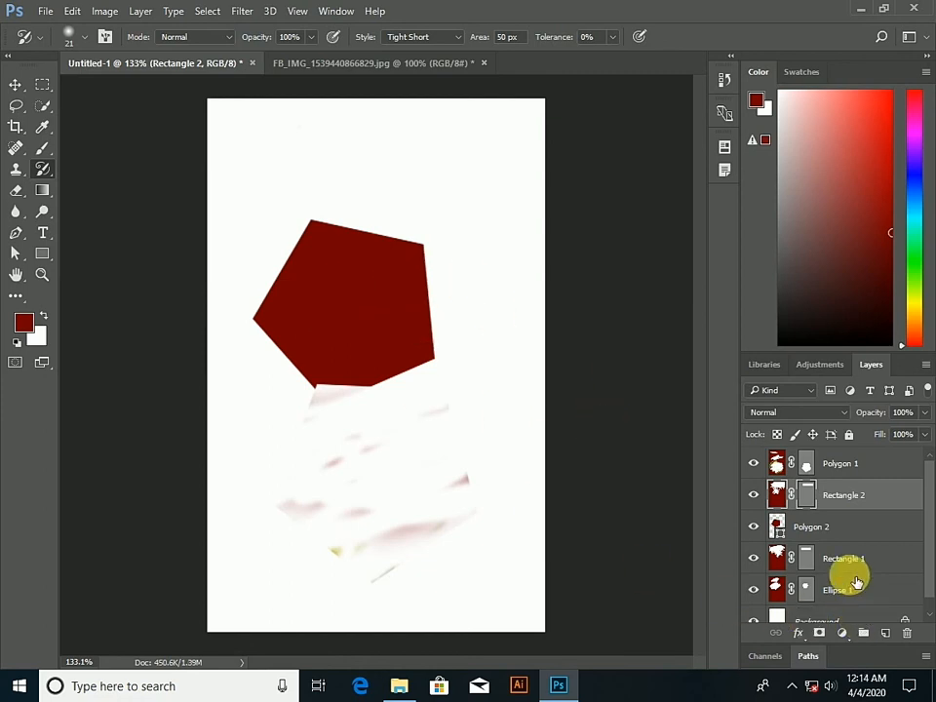
# Hide the Polygon 1 layer and move the dark red Polygon 2 shape slightly toward the horizontal centre of the canvas
pyautogui.click(754, 464)
pyautogui.click(754, 464)
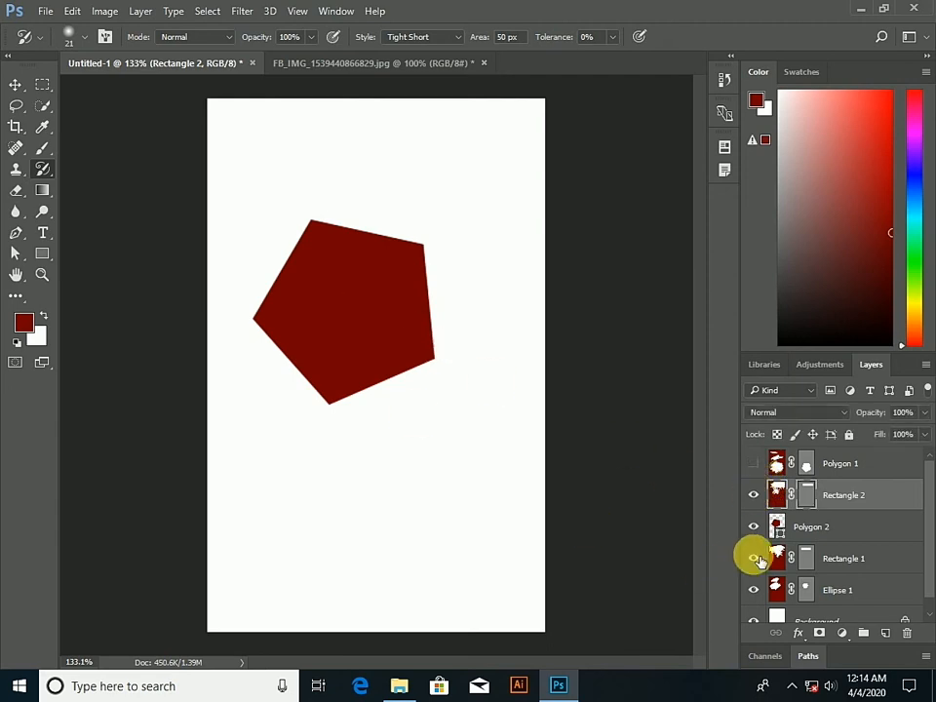
pyautogui.scroll(-1, 769, 532)
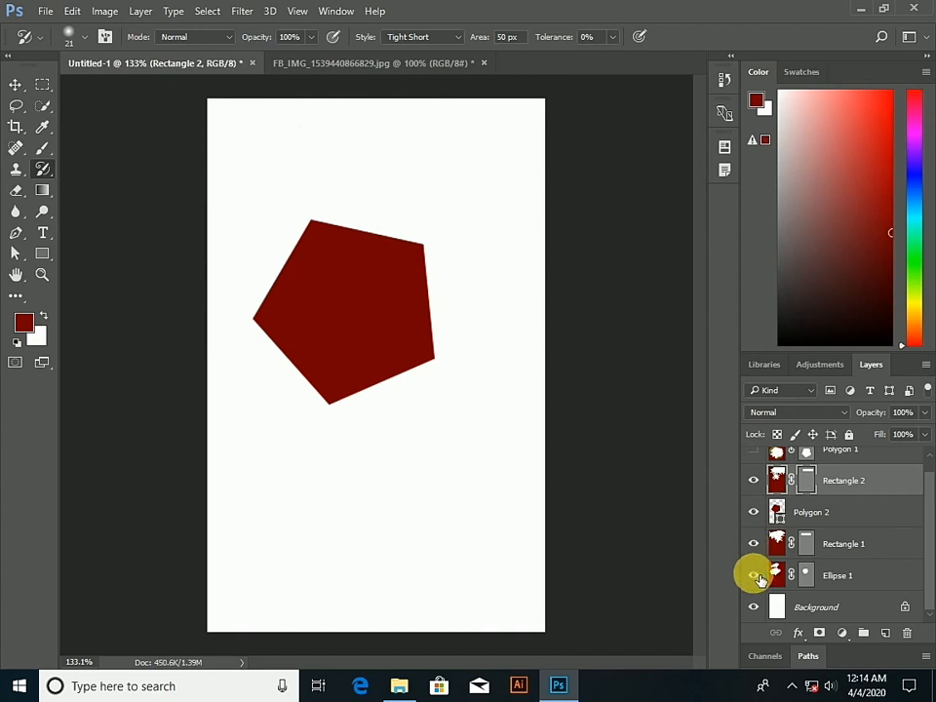
pyautogui.scroll(1, 780, 546)
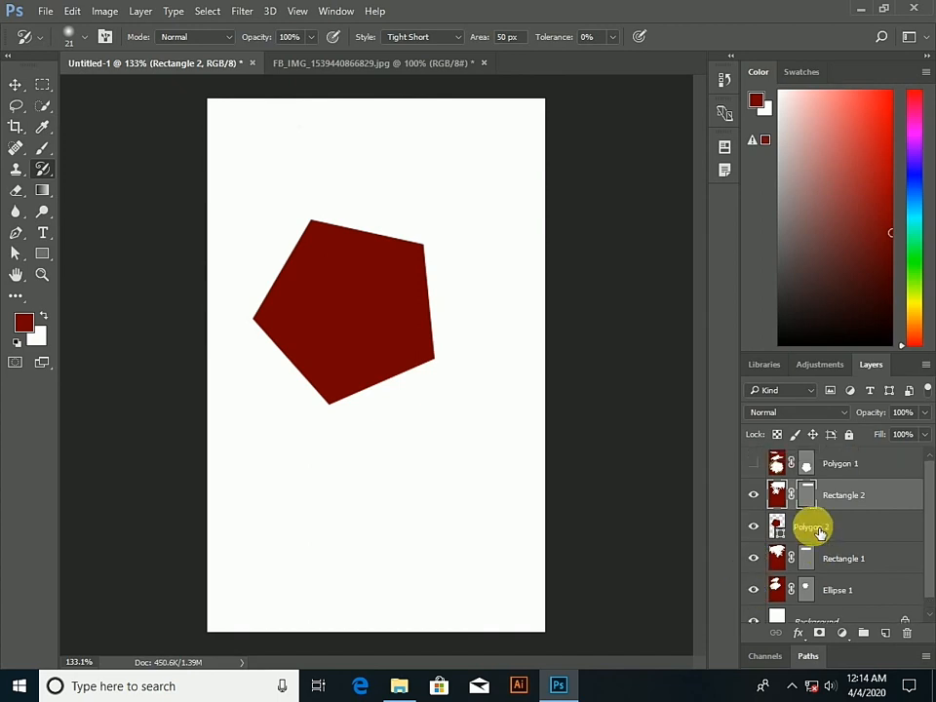
pyautogui.click(754, 465)
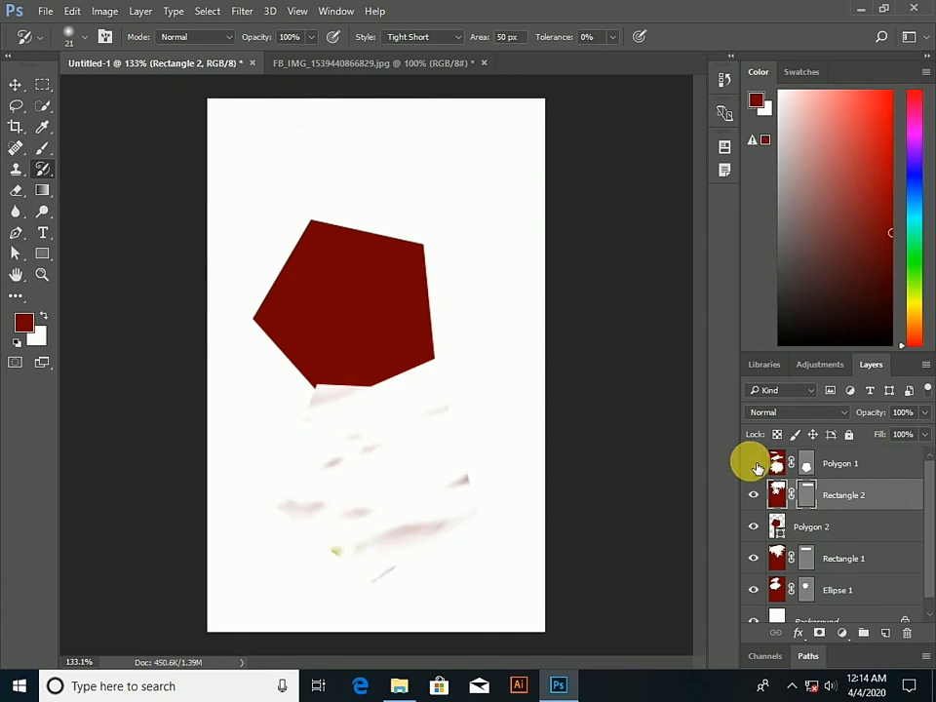
pyautogui.click(17, 87)
pyautogui.moveTo(313, 318); pyautogui.dragTo(353, 299)
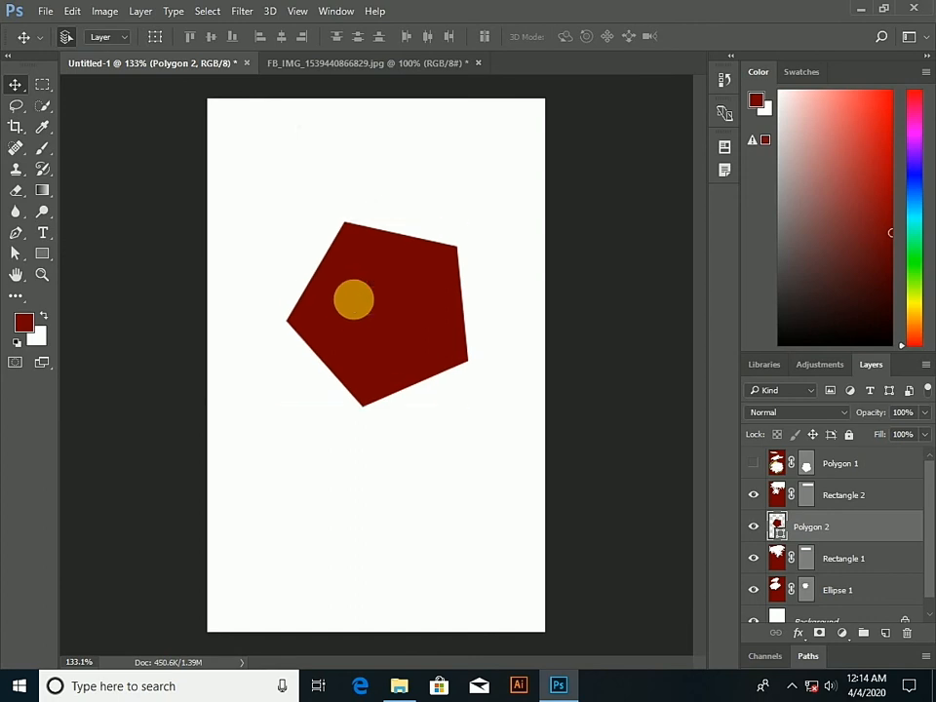
# Rasterize the Polygon 2 shape and paint away its dark red fill with the Art History Brush
pyautogui.click(43, 170)
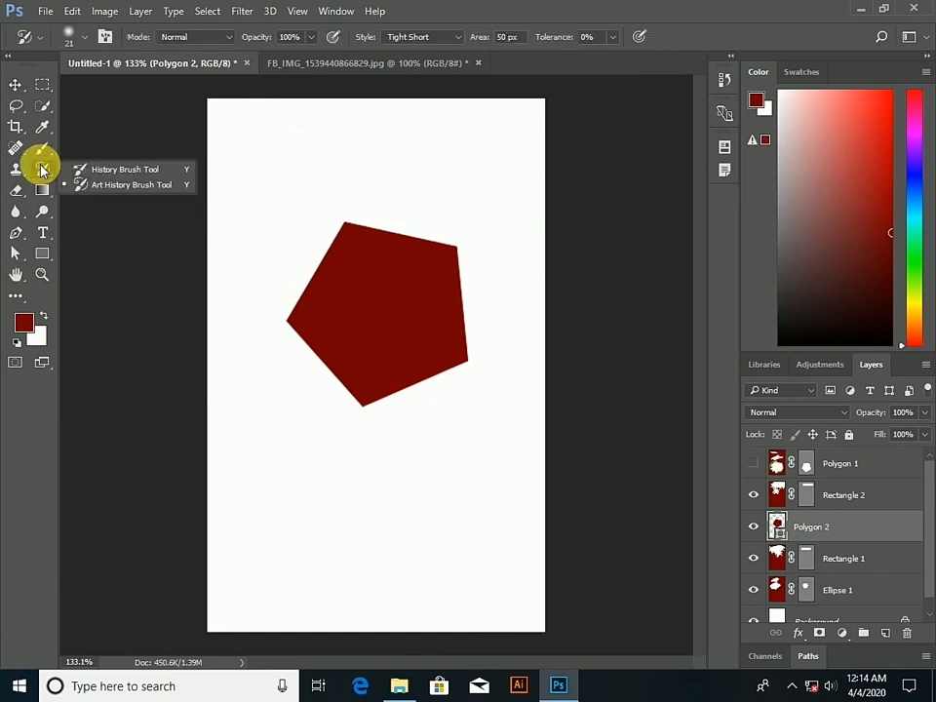
pyautogui.click(104, 185)
pyautogui.click(359, 291)
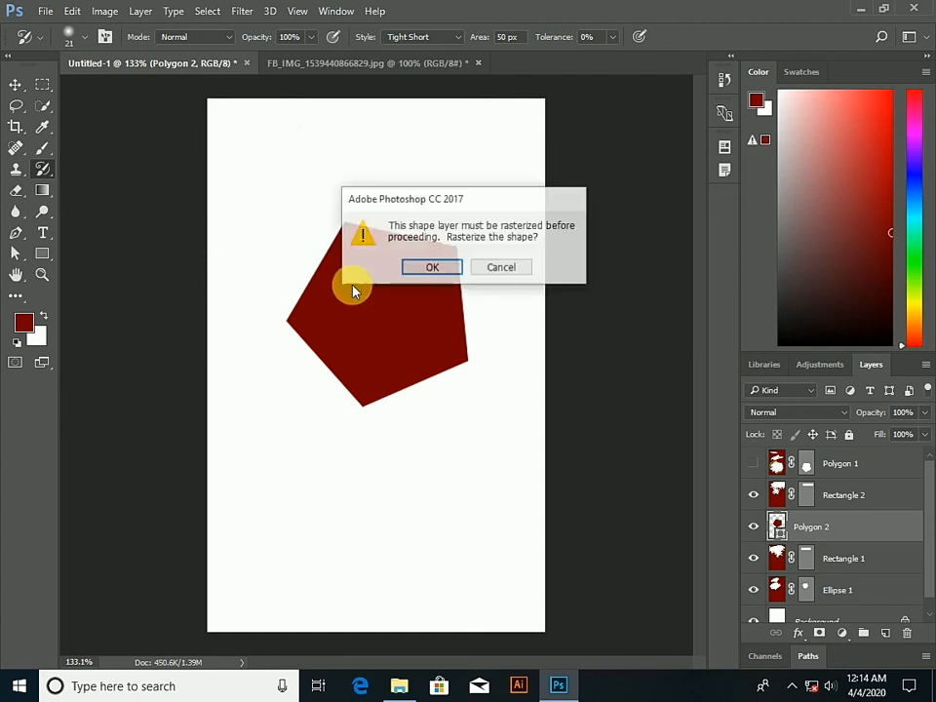
pyautogui.click(415, 265)
pyautogui.moveTo(336, 268)
pyautogui.mouseDown()
pyautogui.moveTo(354, 289)
pyautogui.moveTo(342, 307)
pyautogui.moveTo(399, 337)
pyautogui.moveTo(443, 279)
pyautogui.mouseUp()
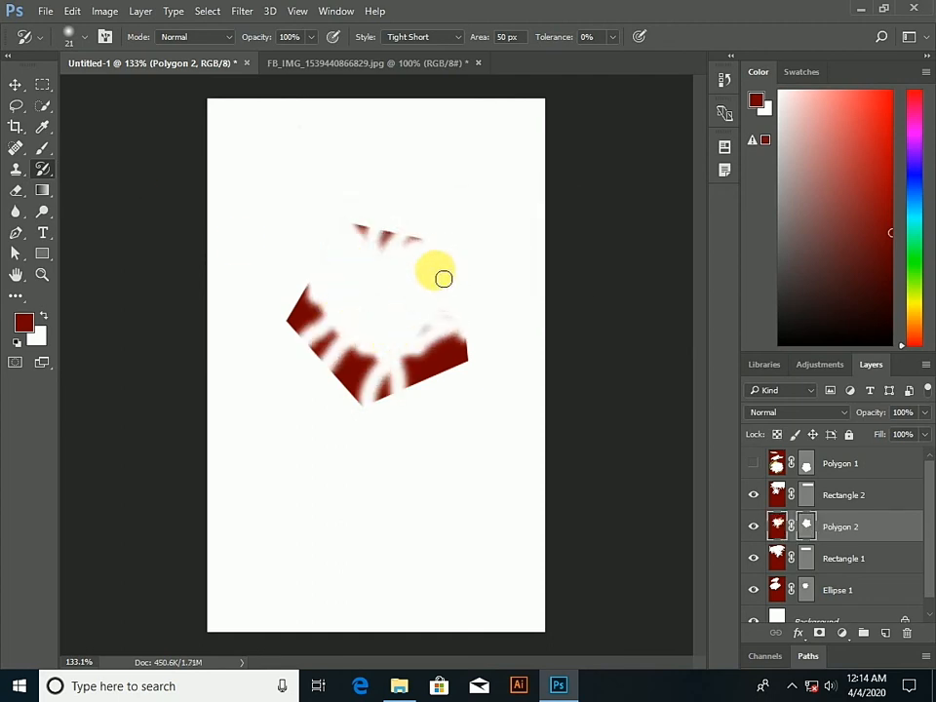
pyautogui.moveTo(386, 243)
pyautogui.mouseDown()
pyautogui.moveTo(322, 334)
pyautogui.moveTo(378, 383)
pyautogui.moveTo(449, 376)
pyautogui.moveTo(329, 373)
pyautogui.moveTo(417, 325)
pyautogui.mouseUp()
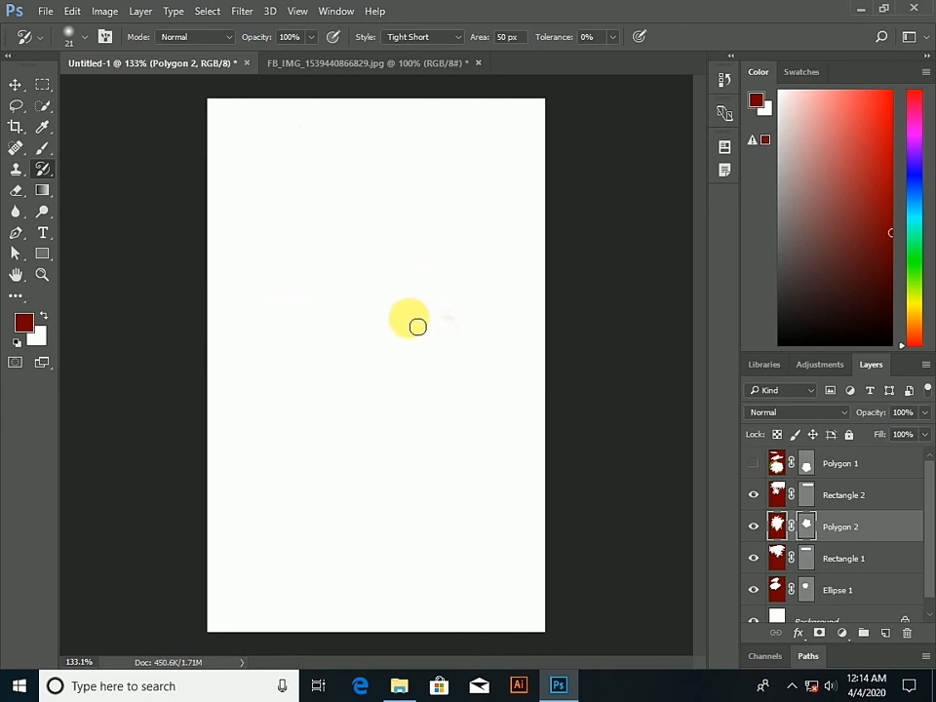
pyautogui.rightClick(43, 171)
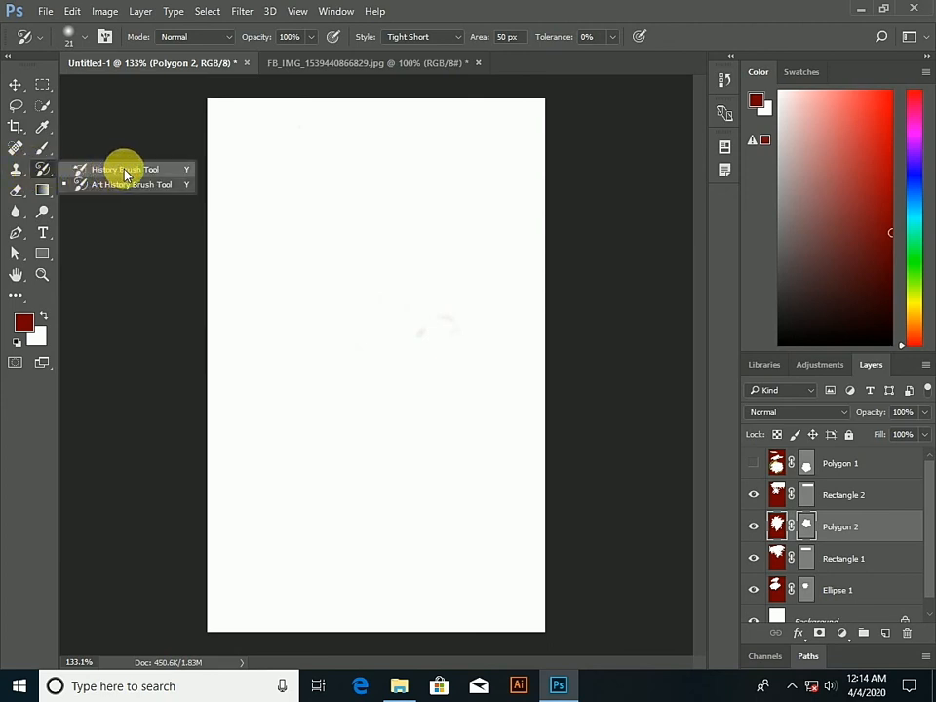
pyautogui.click(17, 171)
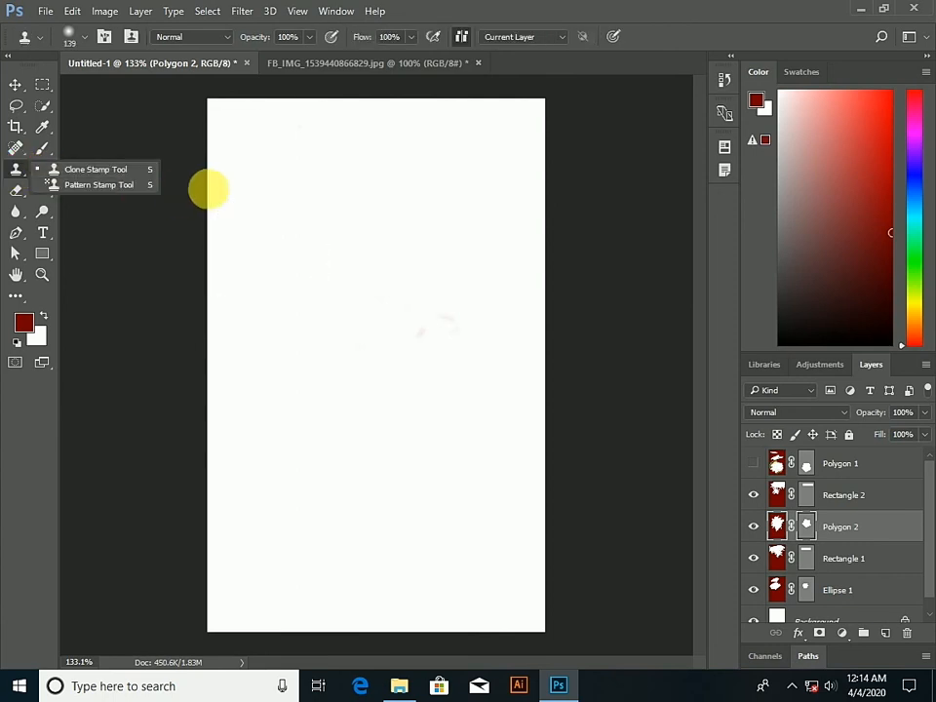
pyautogui.moveTo(466, 198); pyautogui.dragTo(149, 136)
pyautogui.moveTo(99, 113)
pyautogui.mouseDown()
pyautogui.moveTo(462, 253)
pyautogui.moveTo(380, 305)
pyautogui.mouseUp()
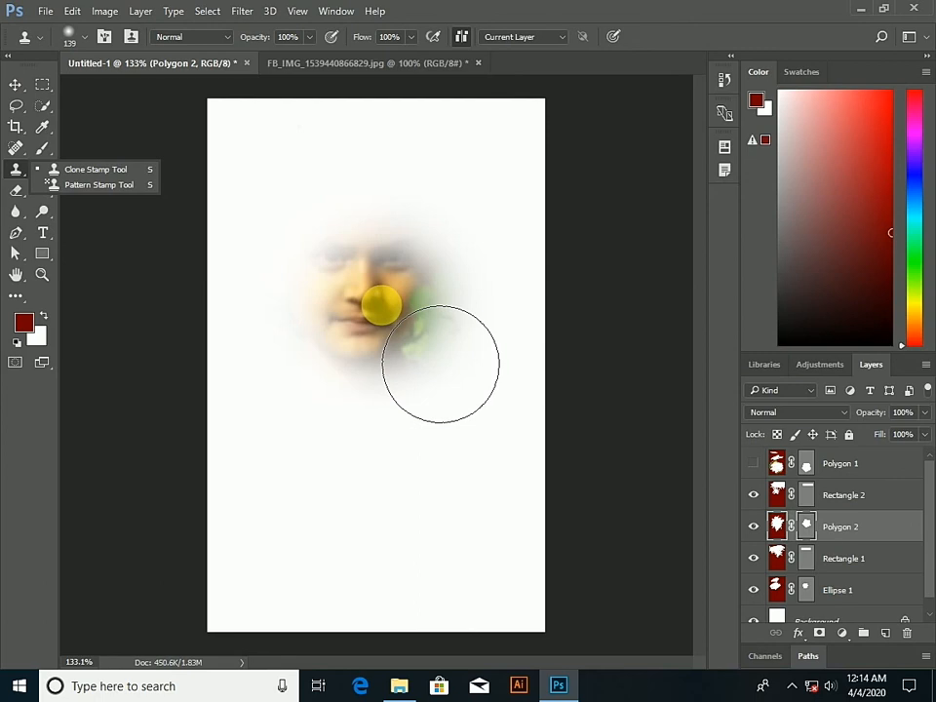
pyautogui.hotkey('ctrl', 'alt', 'e')
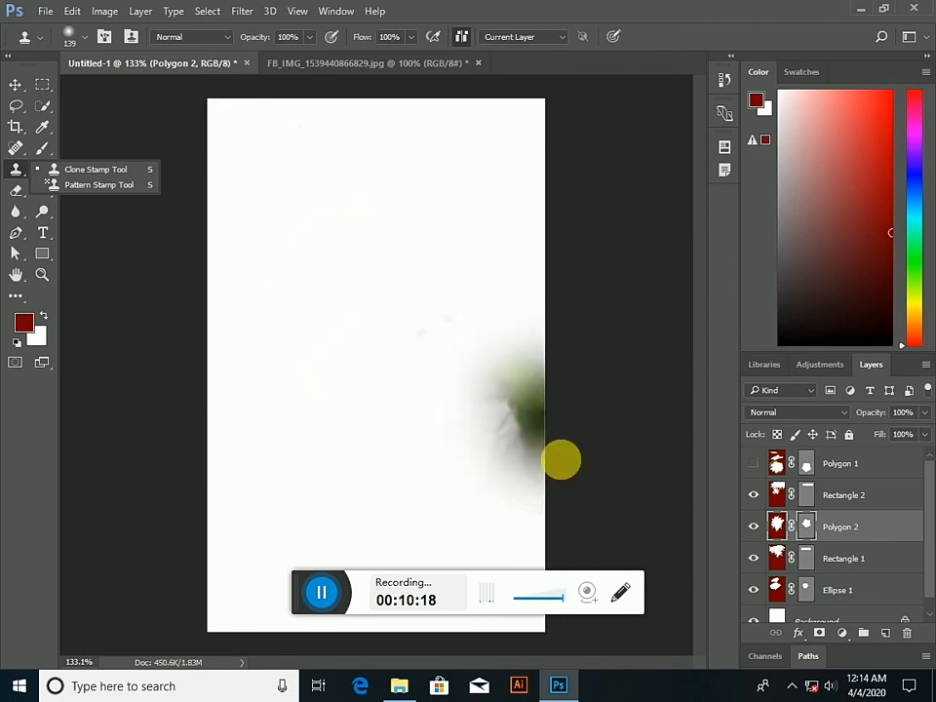